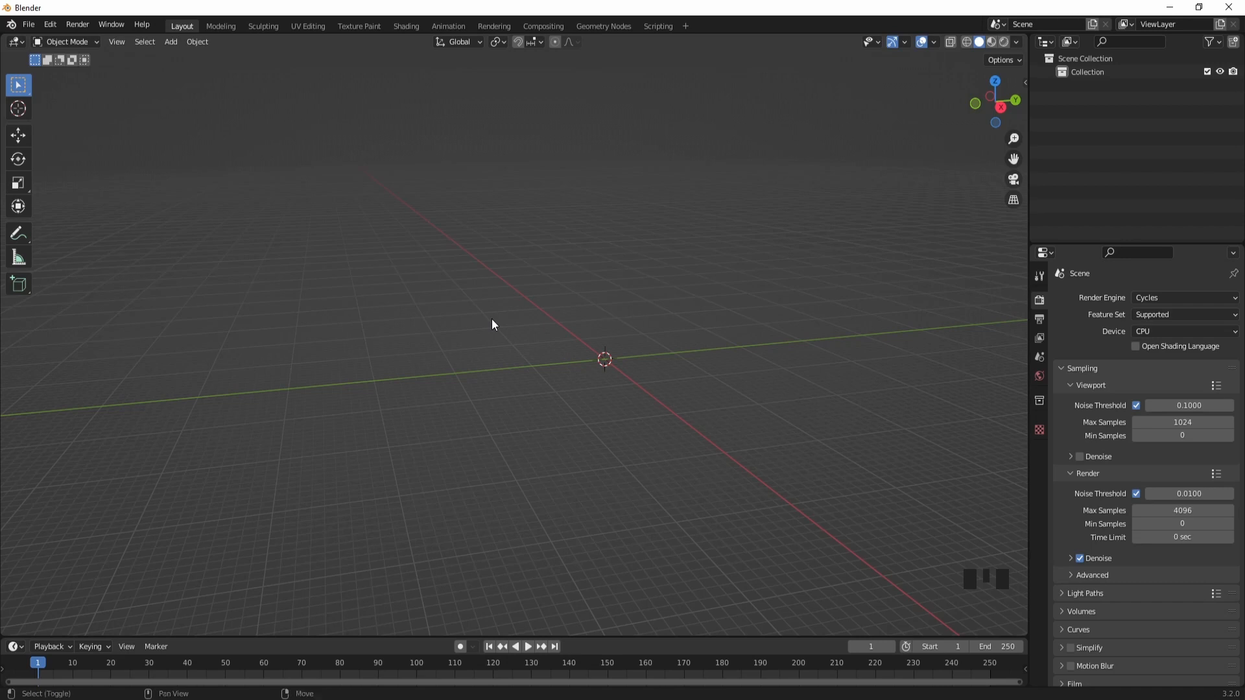
- Add a UV sphere at the world origin and reset the 3D cursor, framing the sphere in the view
key(shift+a)
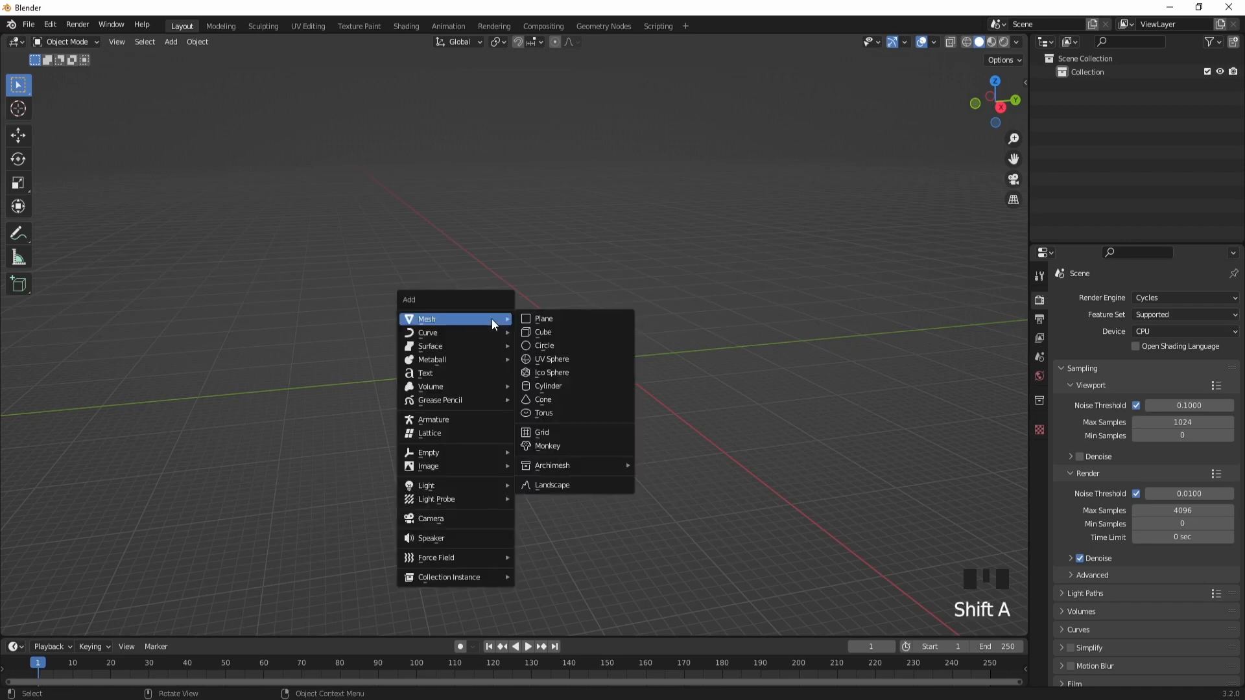
click(571, 358)
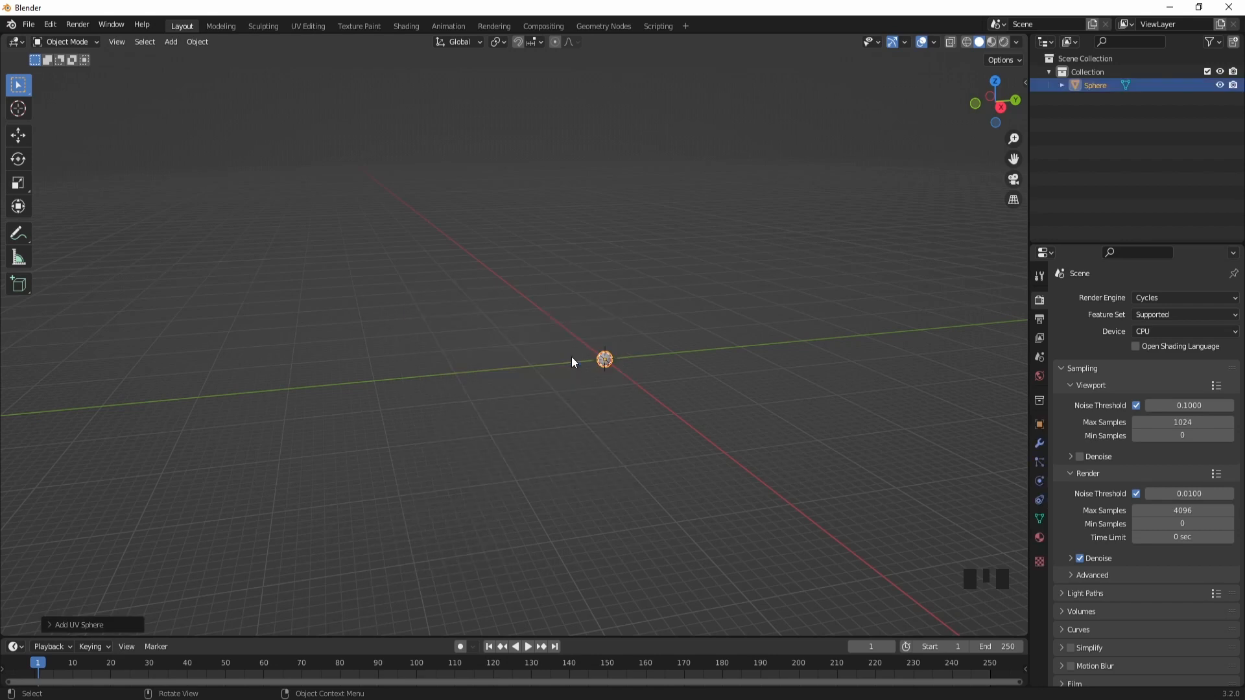
key(shift)
key(shift+c)
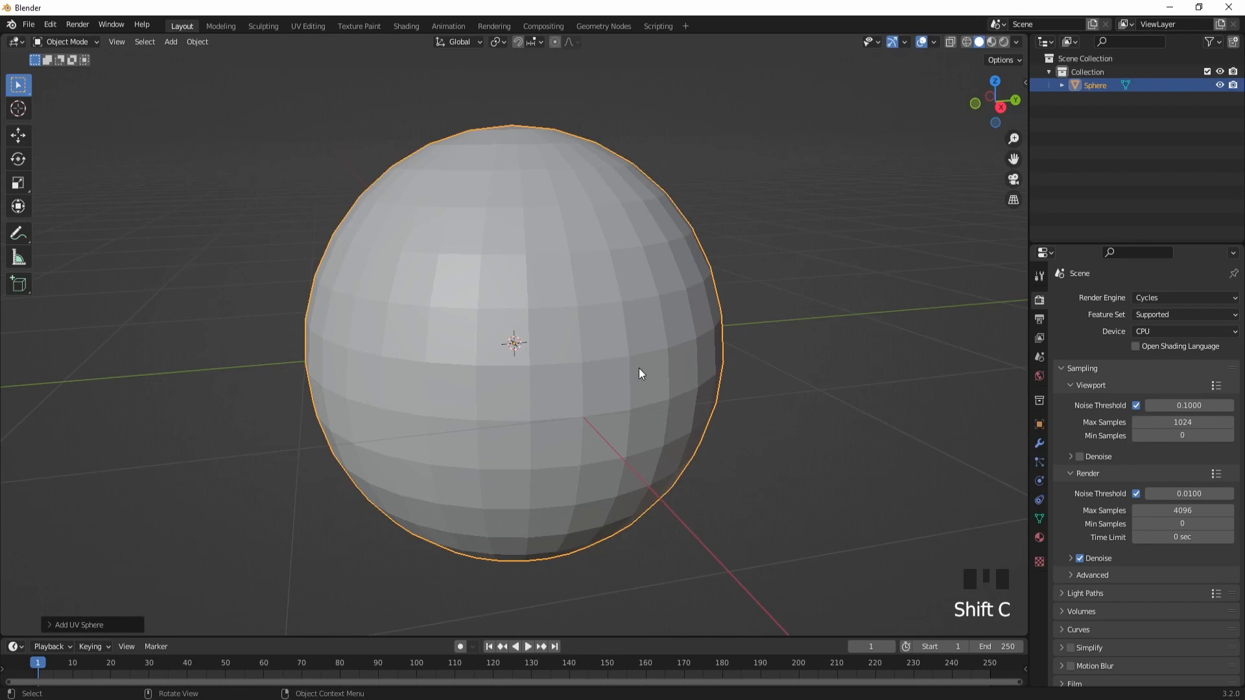
- Move the sphere up 1 m along the Z axis, working in front view
key(KP_1)
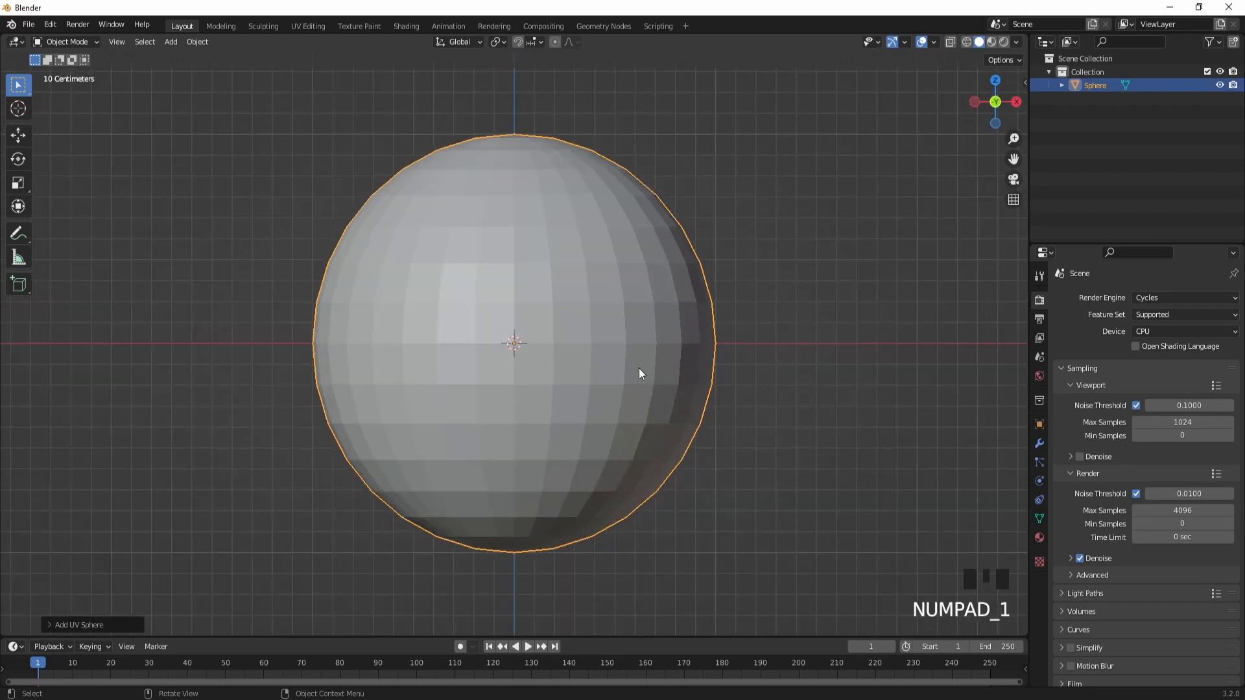
scroll(639, 369, down, 2)
shift+middle_drag(756, 429, 718, 395)
key(g)
key(z)
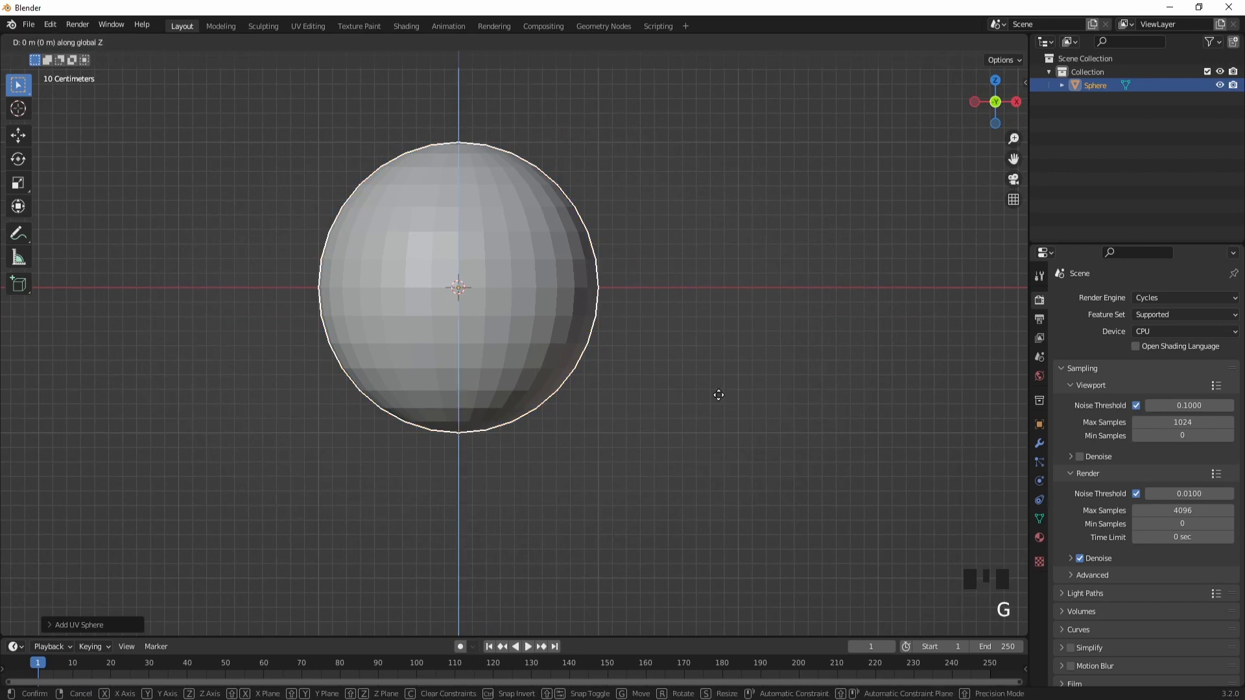
text(1)
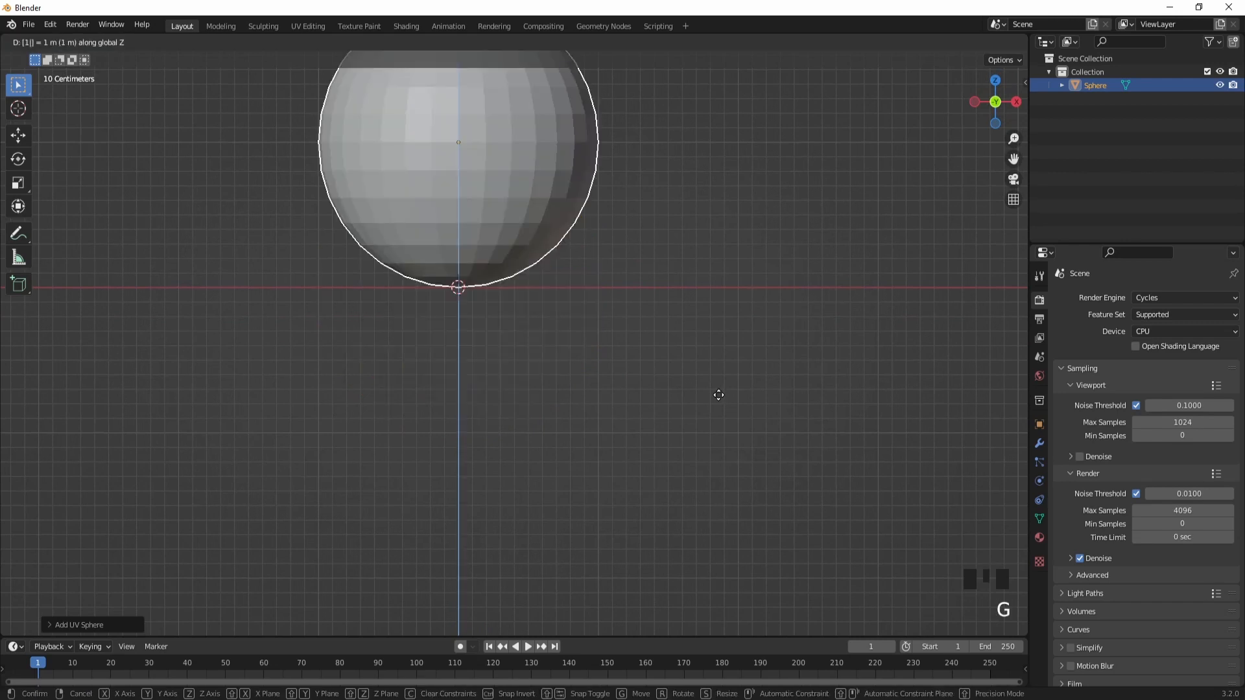
key(Return)
- Set the sphere's origin to the 3D cursor at its base
shift+middle_drag(634, 244, 422, 277)
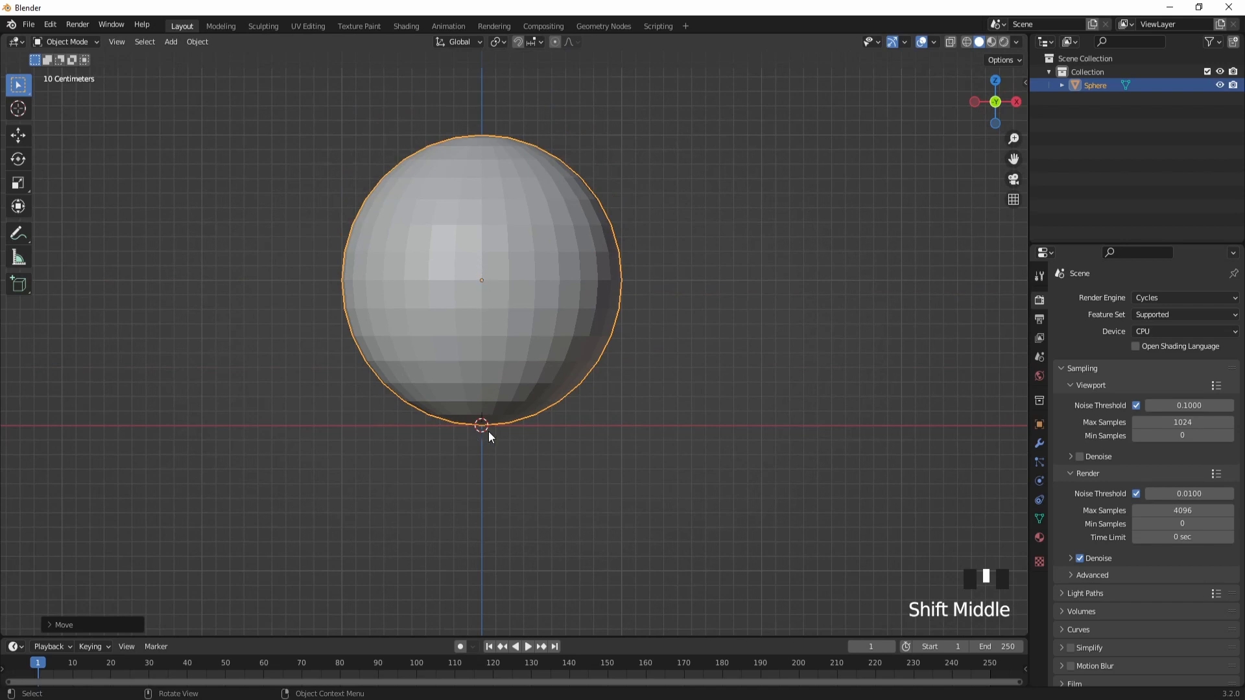
key(shift+ctrl+alt+c)
click(452, 453)
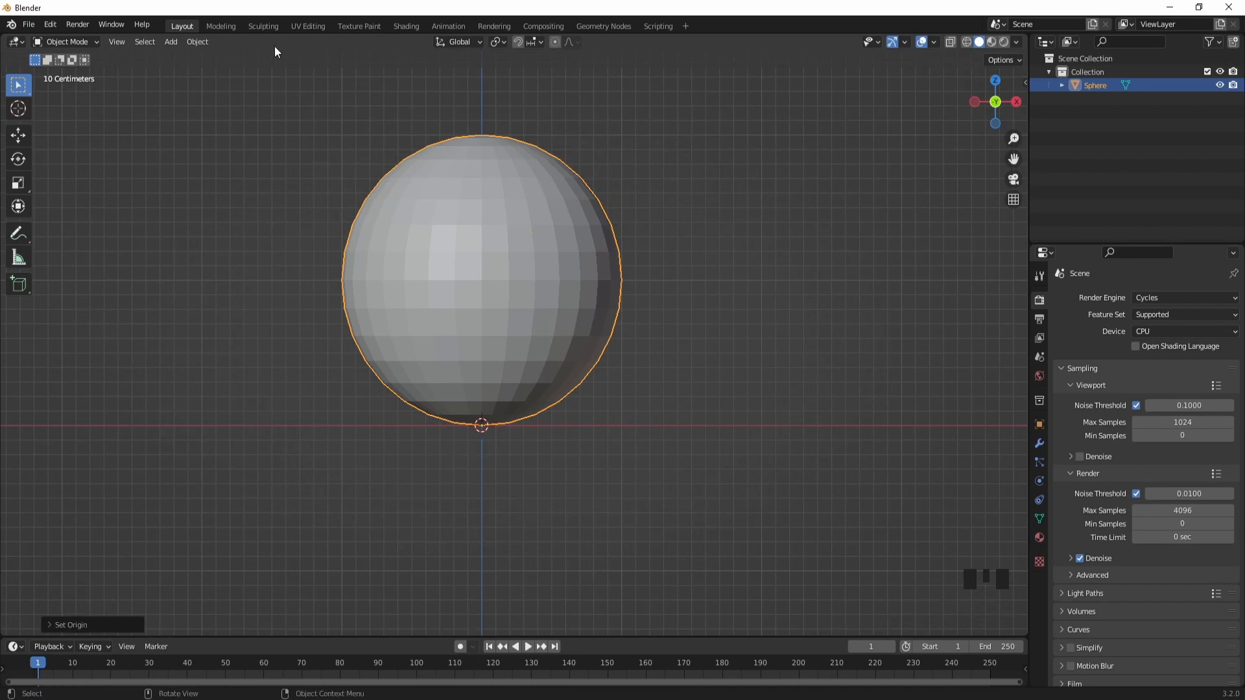
- Look up the Origin to 3D Cursor command and its shortcut options
click(196, 41)
mouse_move(225, 68)
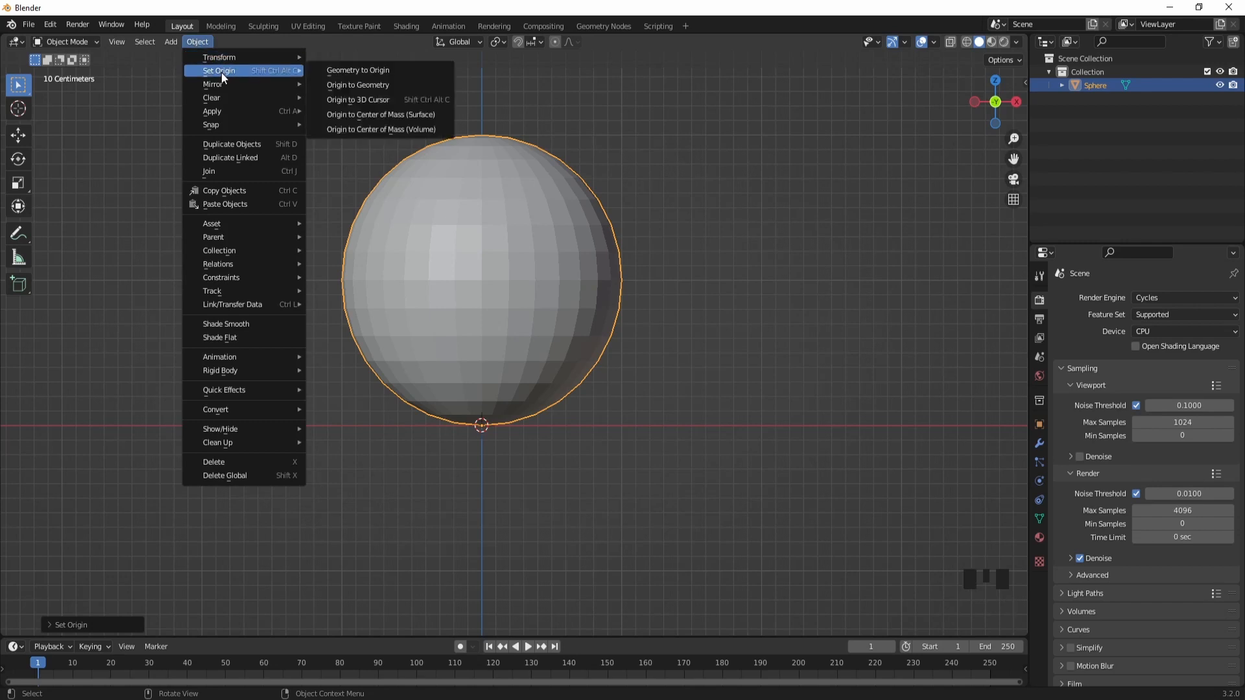
right_click(372, 100)
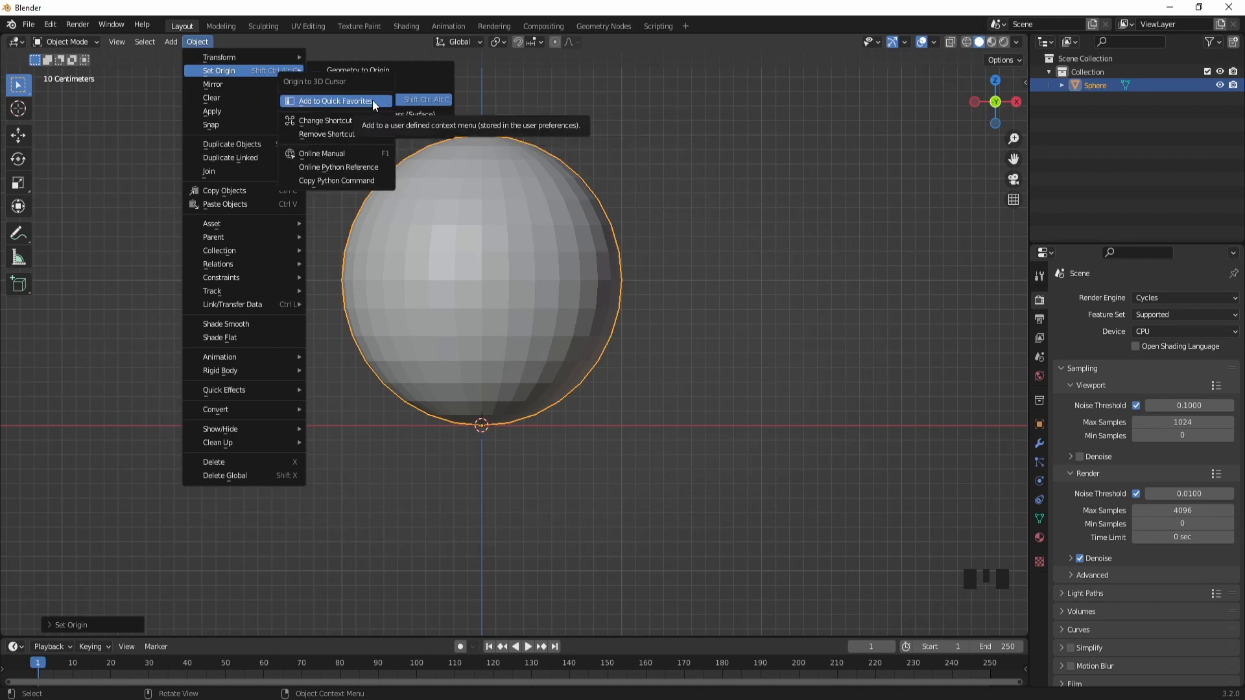
click(359, 134)
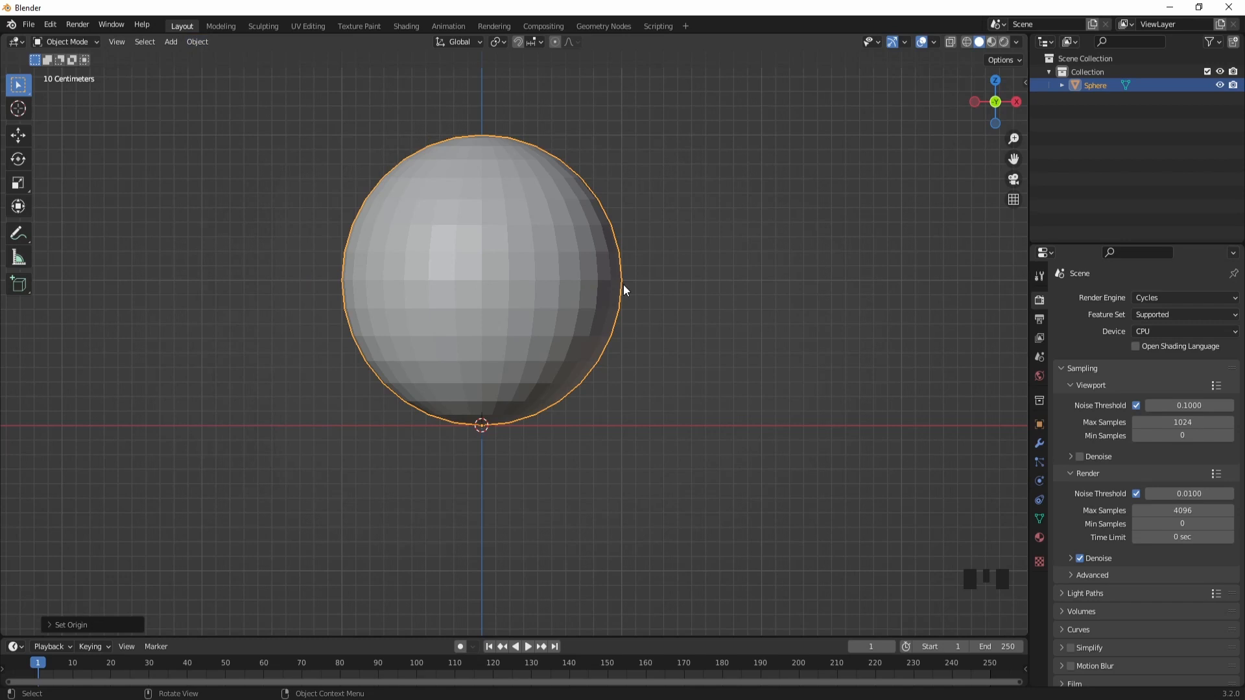
- Add a Subdivision Surface modifier to the sphere with a viewport level of 2
scroll(584, 317, down, 1)
shift+middle_drag(606, 319, 741, 333)
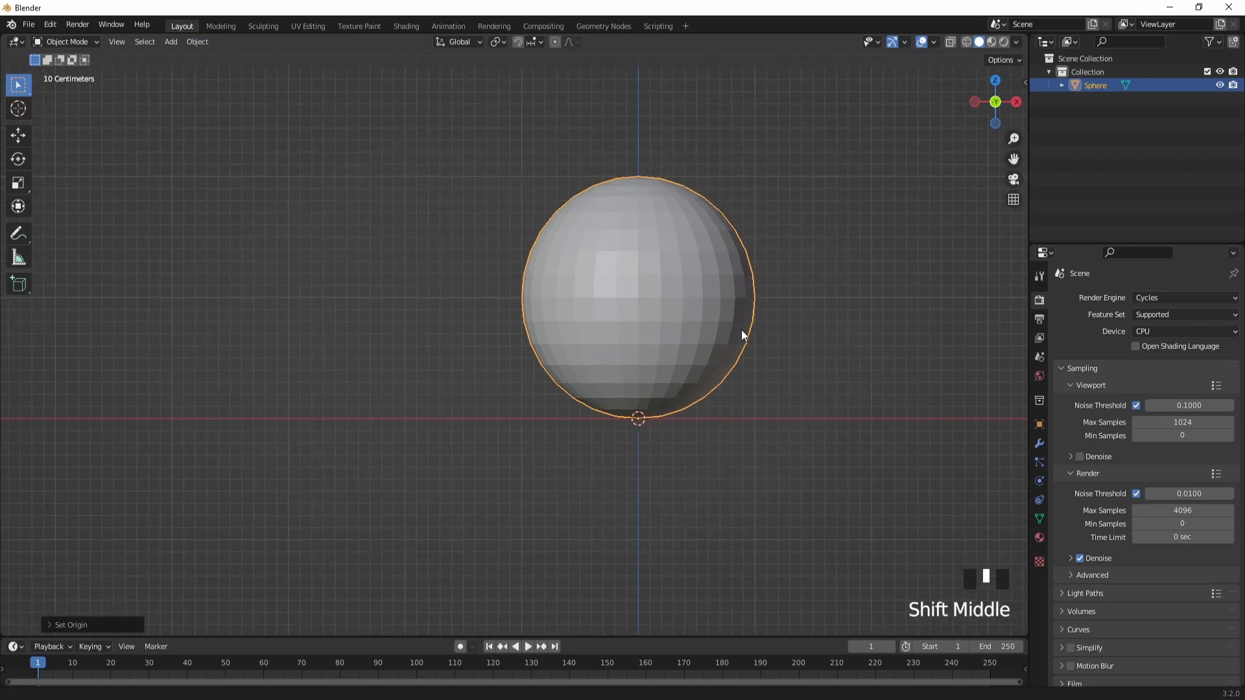
click(1039, 444)
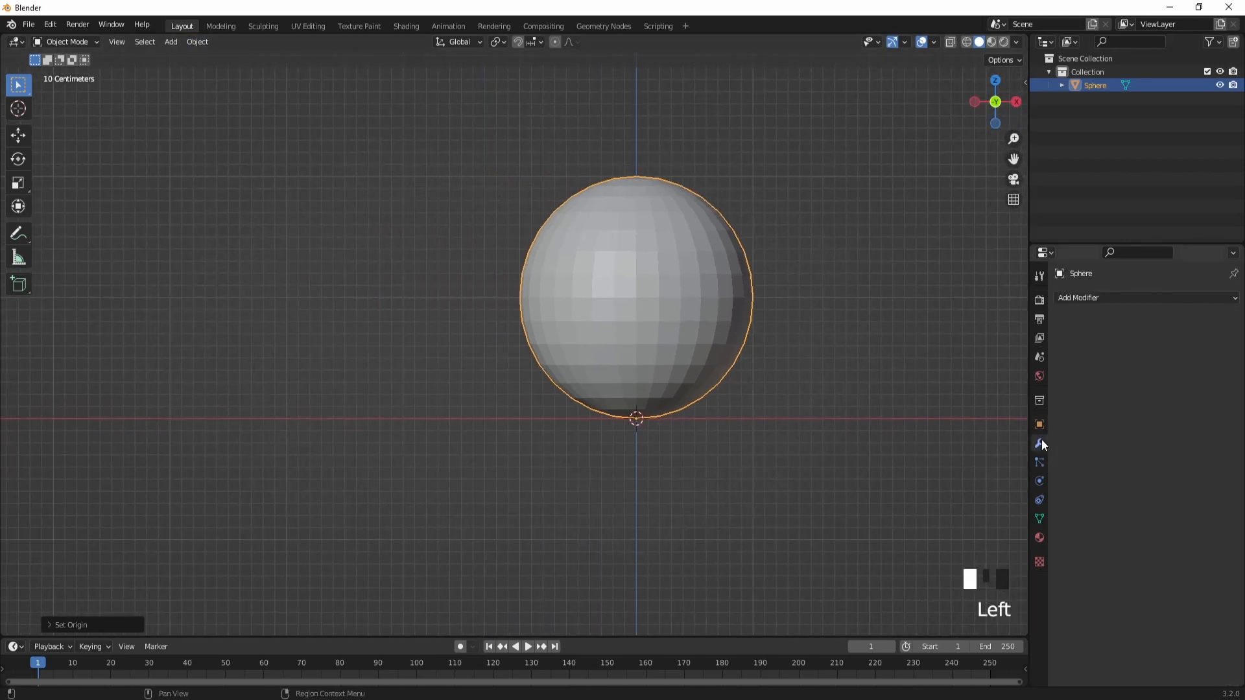
click(1125, 298)
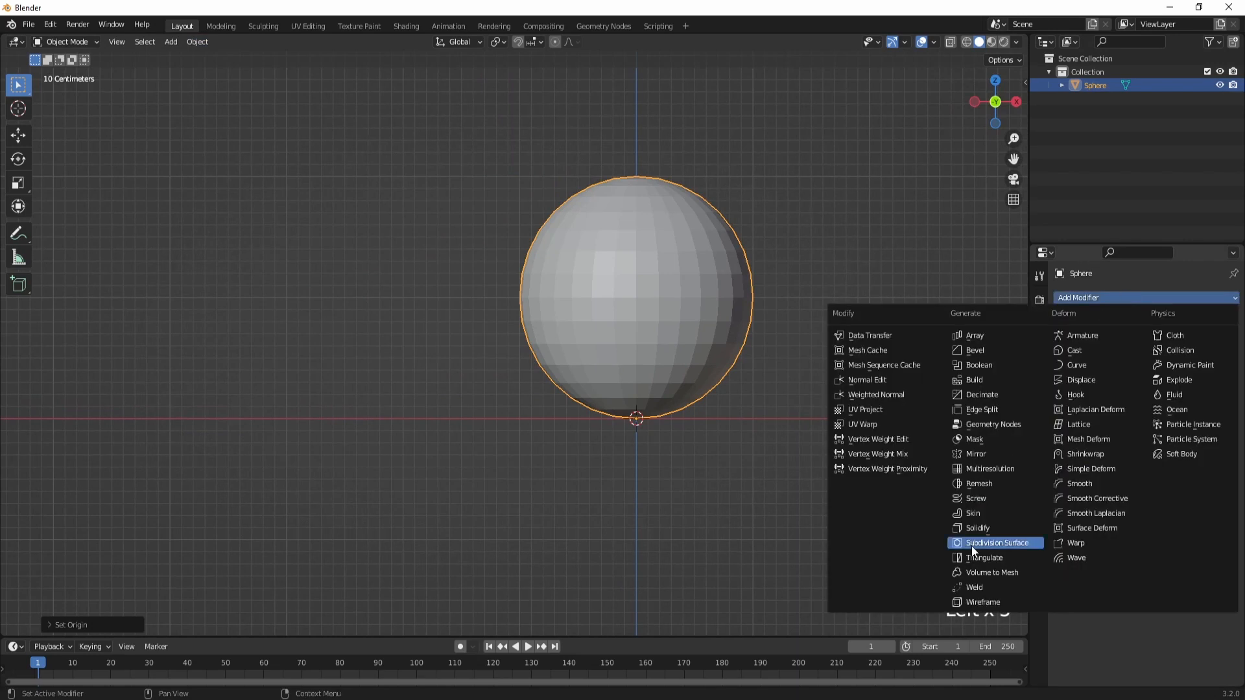
click(1009, 545)
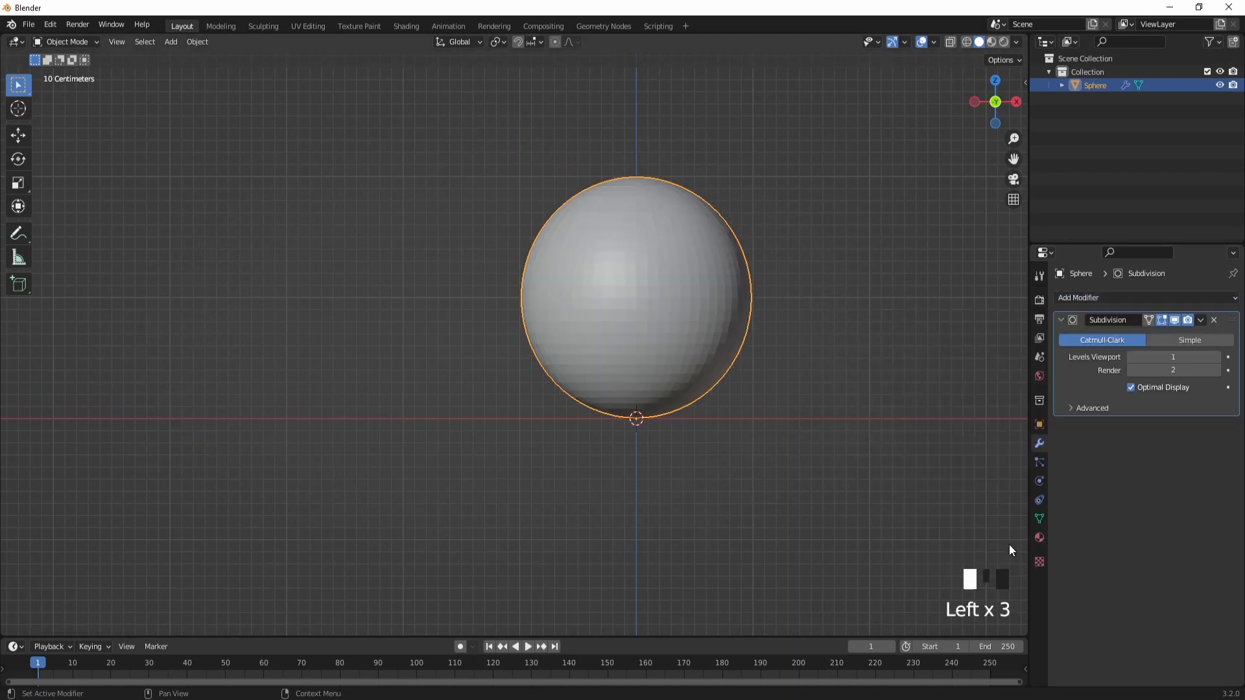
click(1214, 357)
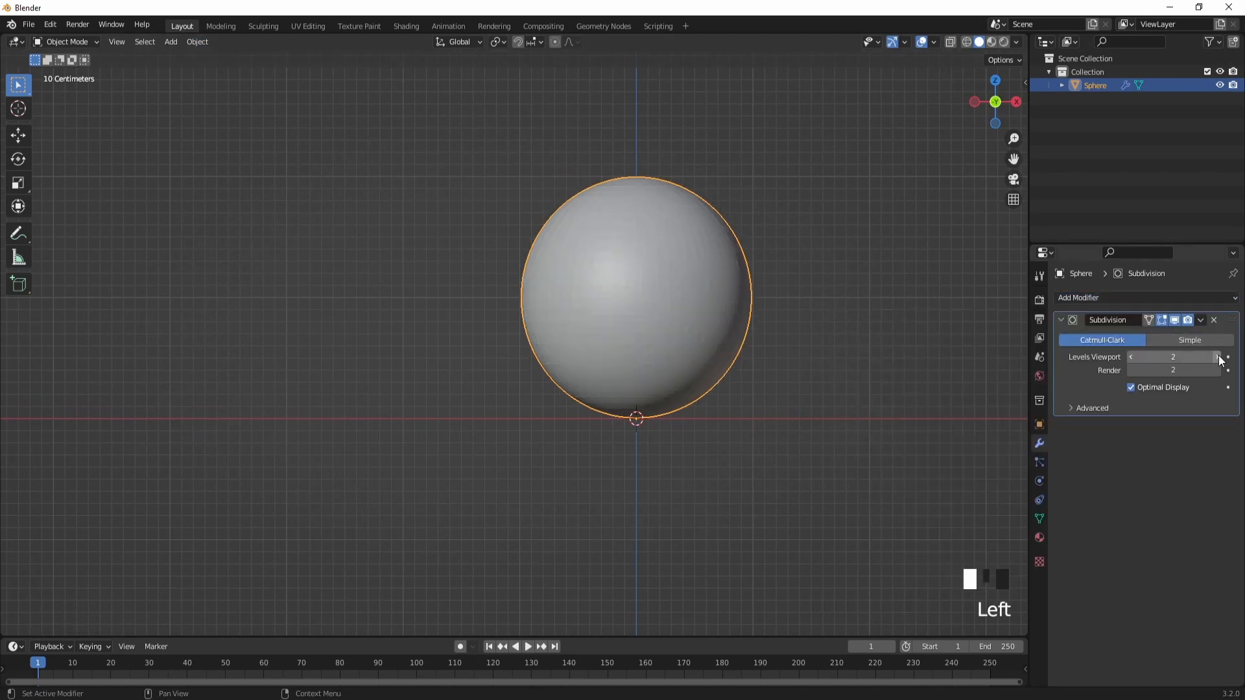
click(1060, 320)
- Enter Edit Mode on the sphere and enable proportional editing with Smooth falloff and X-ray display
shift+middle_drag(918, 288, 784, 305)
scroll(788, 306, up, 1)
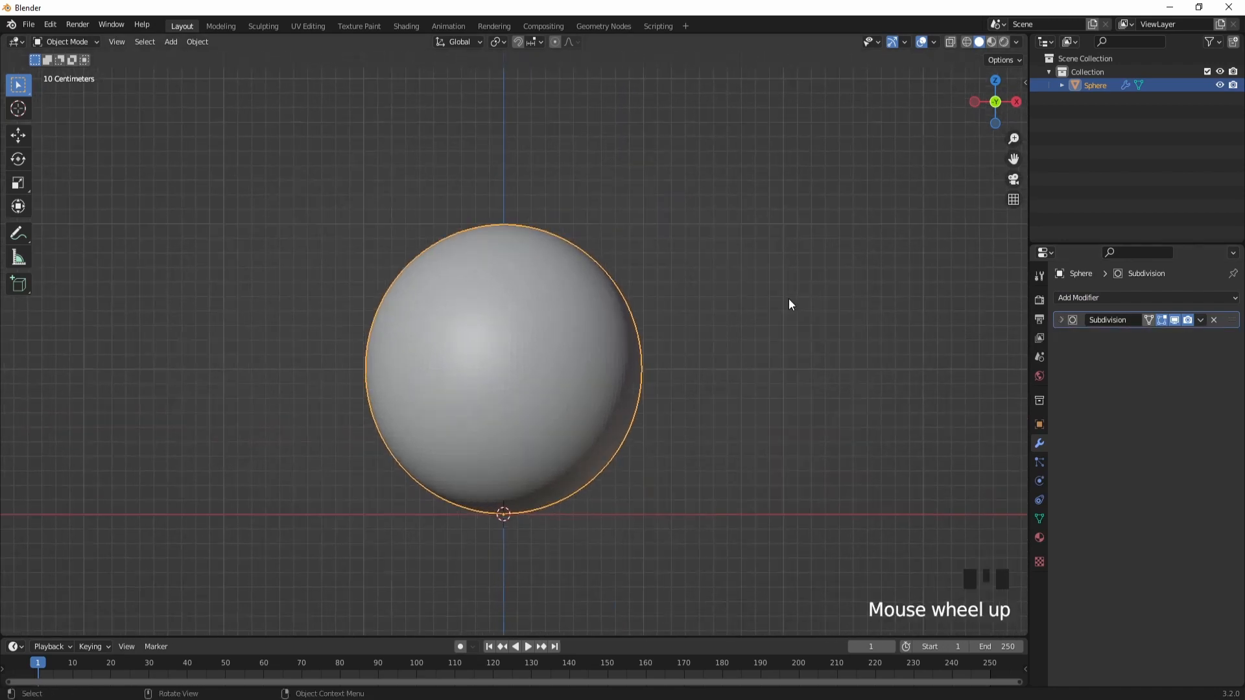
key(Tab)
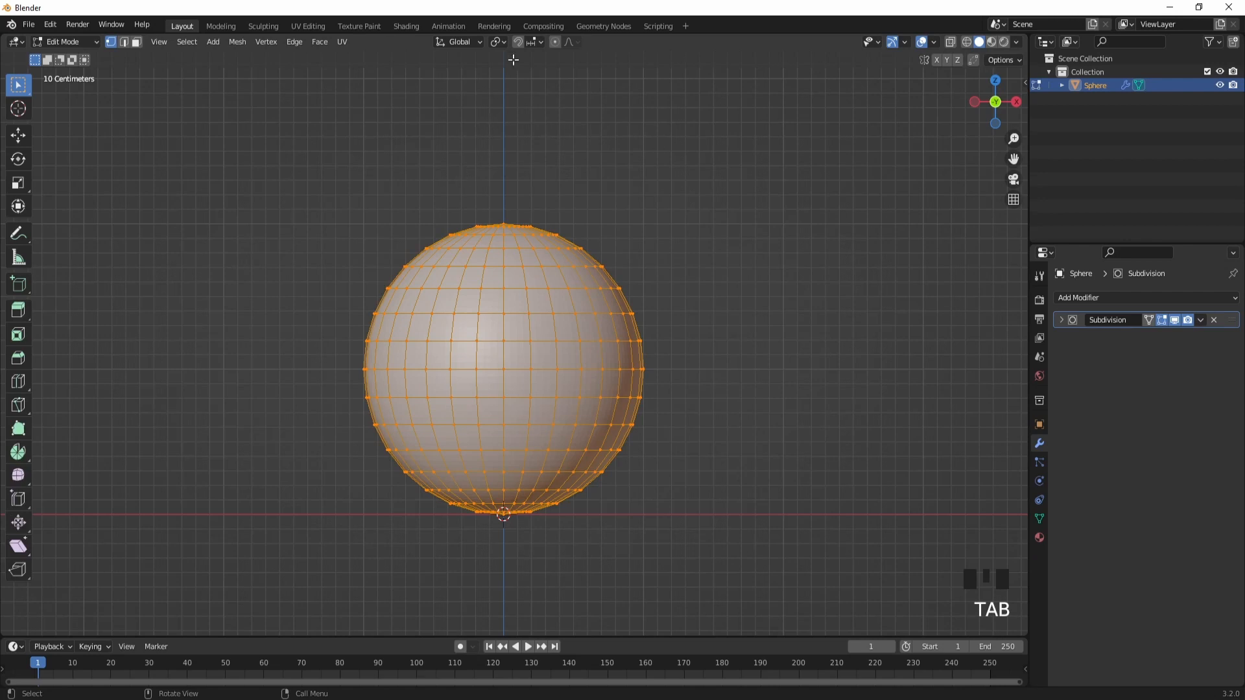
click(556, 41)
click(577, 42)
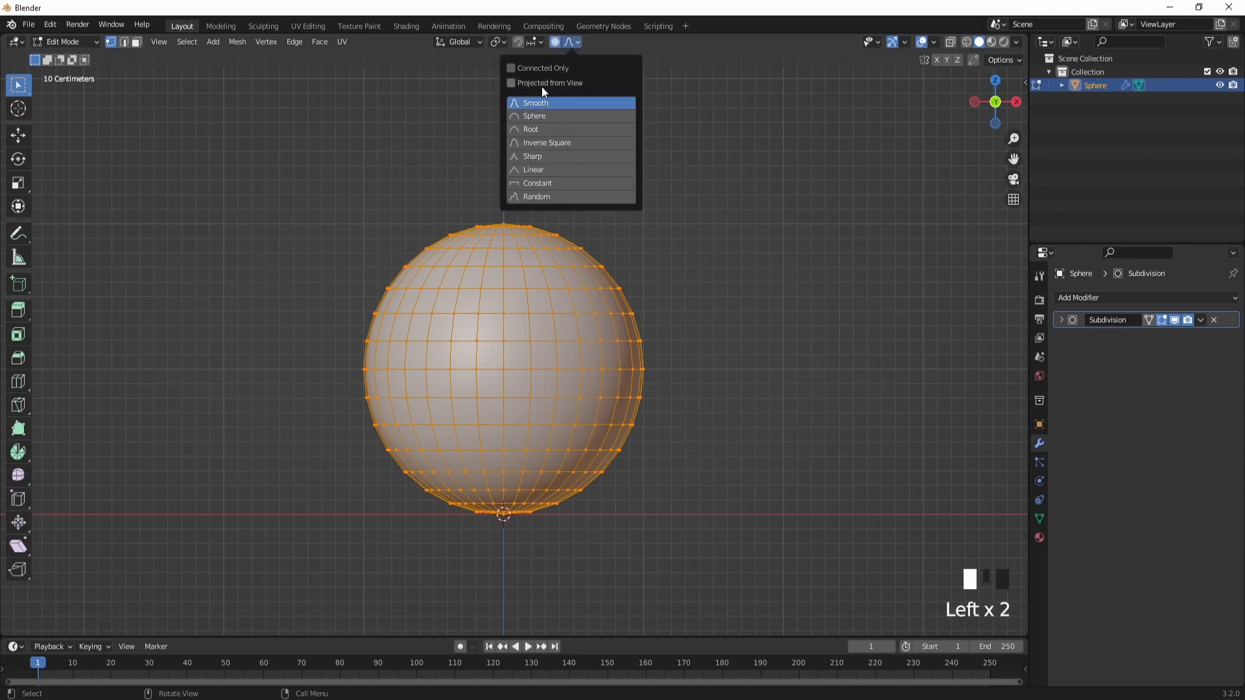
click(951, 43)
scroll(673, 251, up, 1)
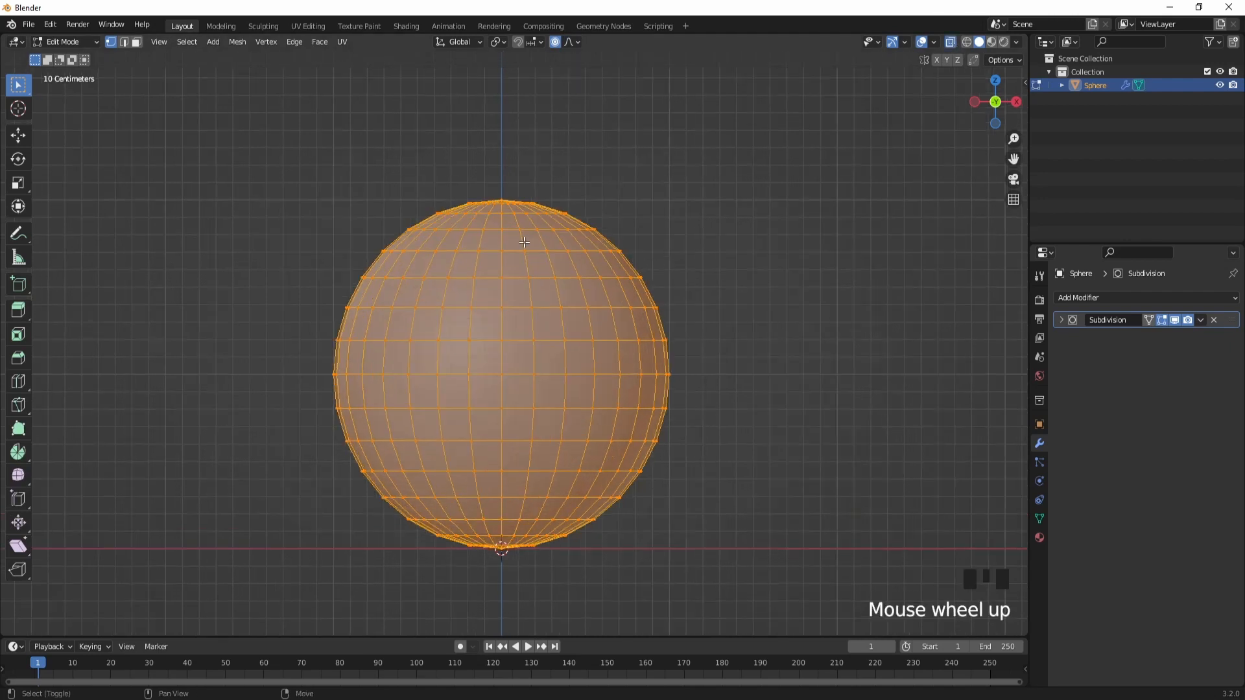
- Raise the sphere's top vertex about 0.39 m along Z with a proportional size of about 1.33 m
click(501, 193)
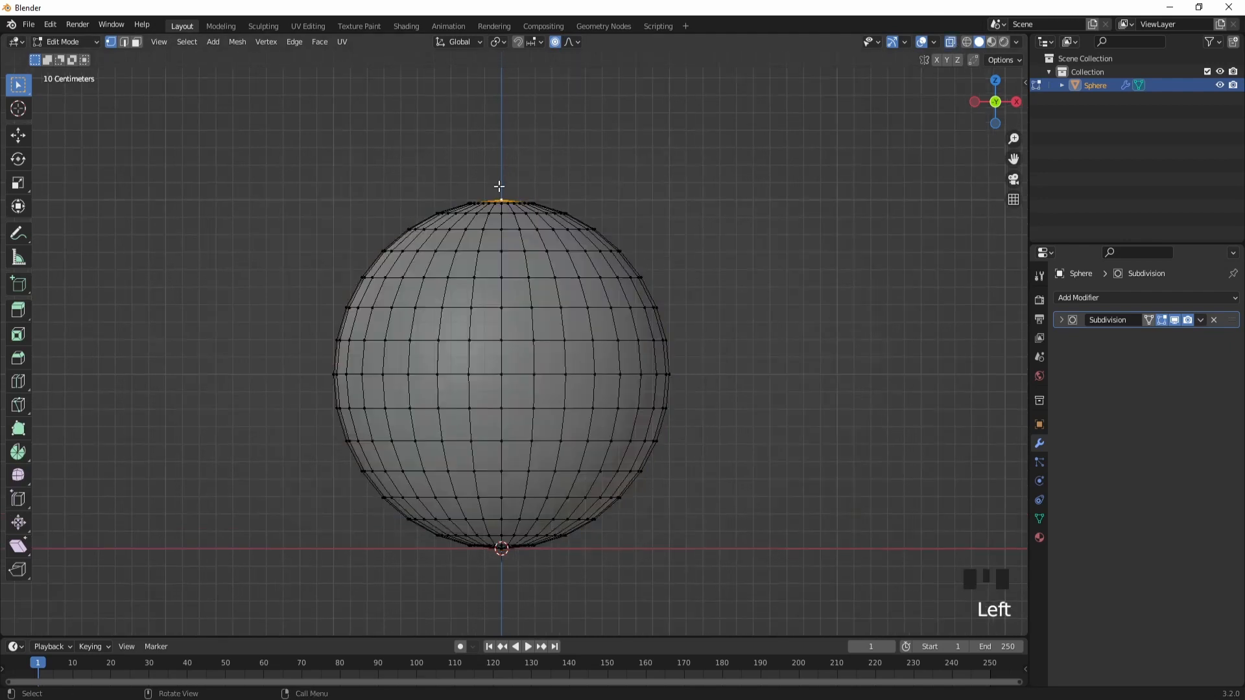
scroll(499, 186, down, 3)
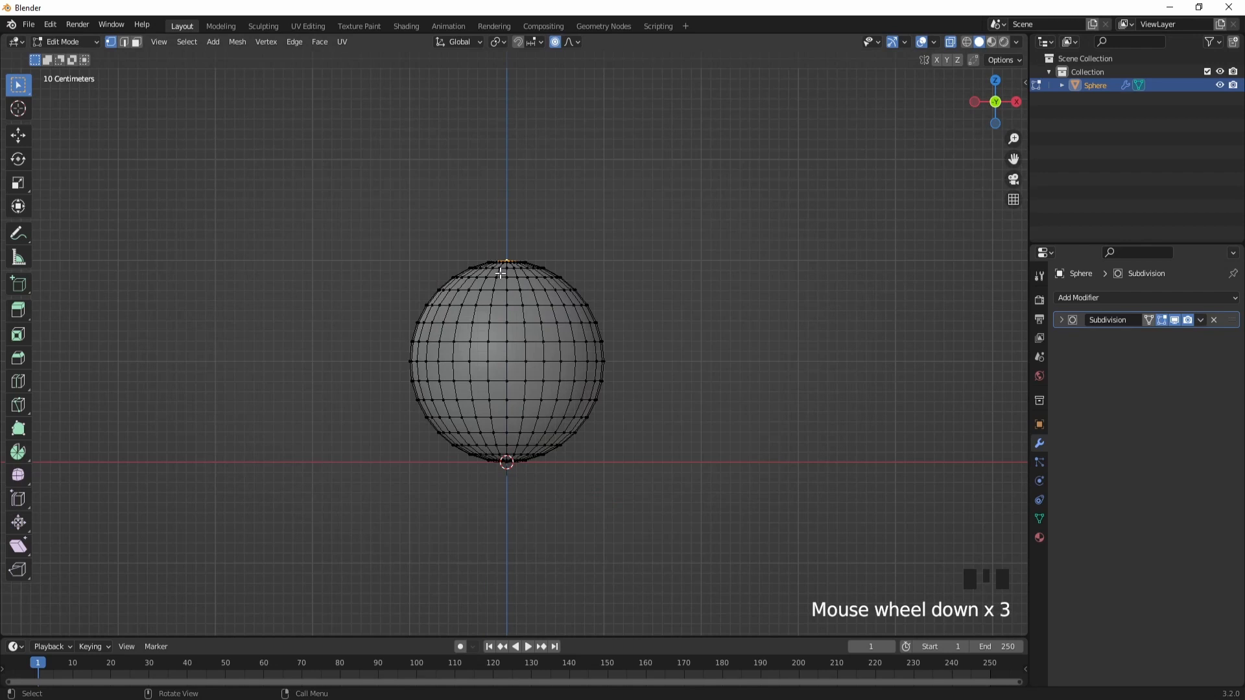
key(g)
key(z)
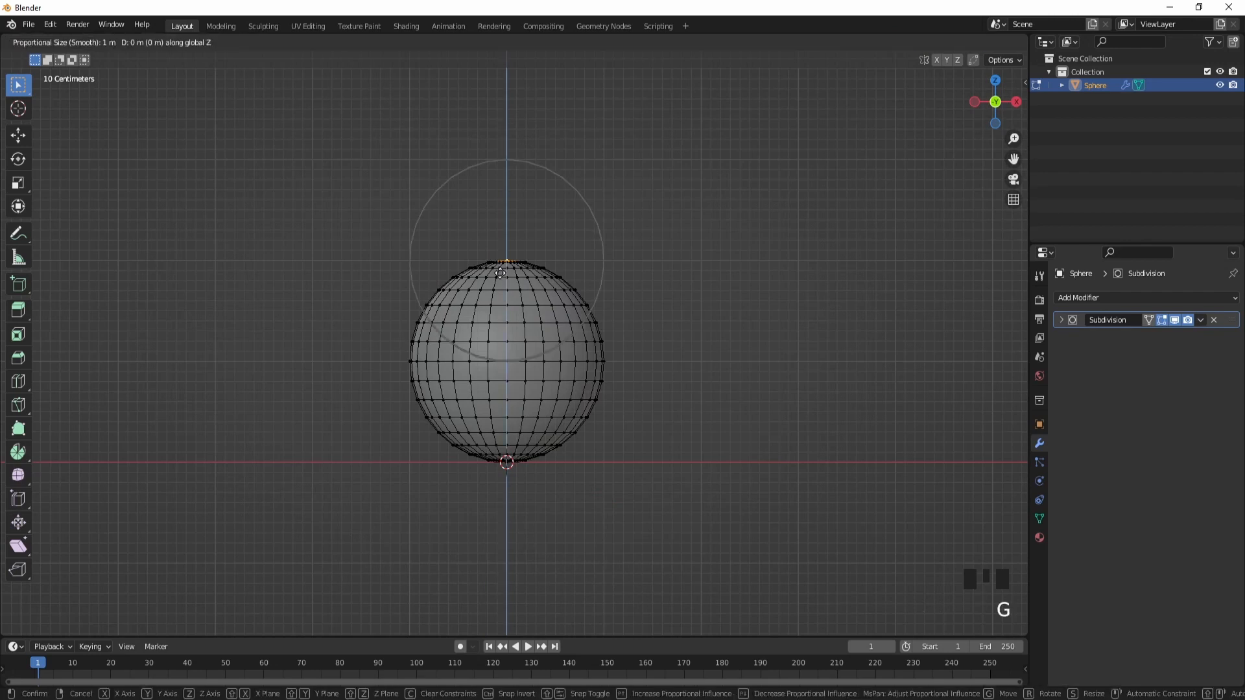
scroll(506, 234, down, 3)
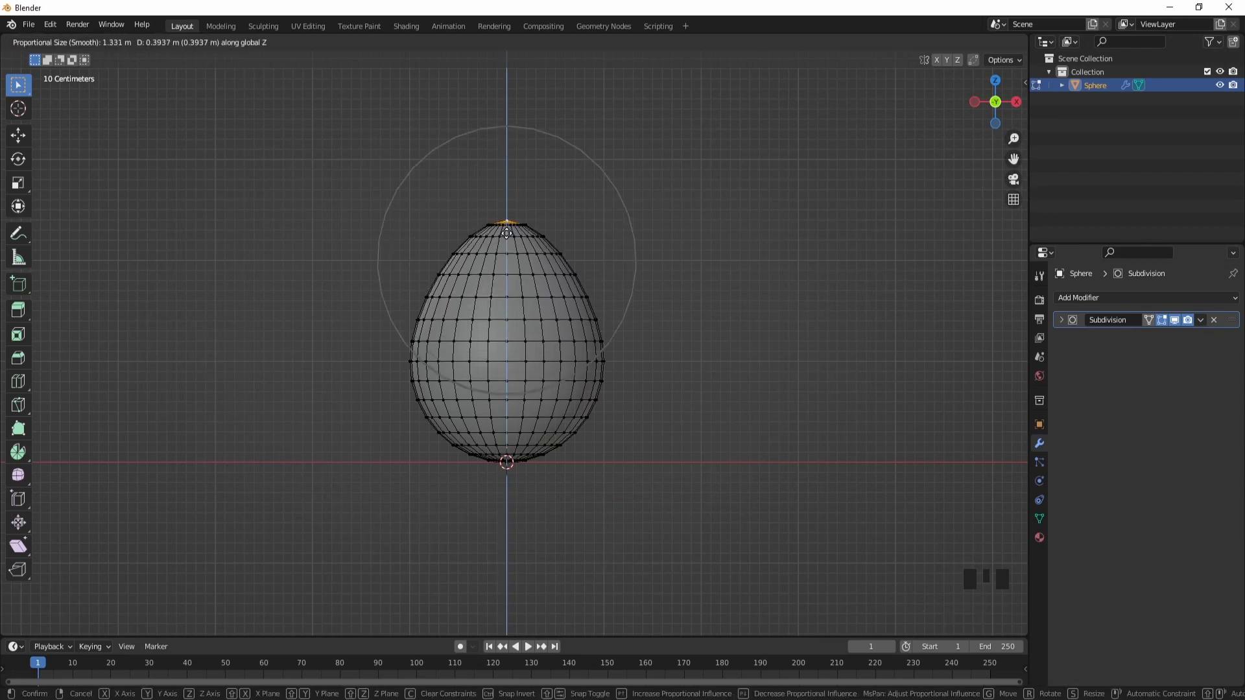
click(506, 232)
- Raise the bottom vertex about 0.18 m along Z with proportional editing to flatten the egg's base
click(506, 460)
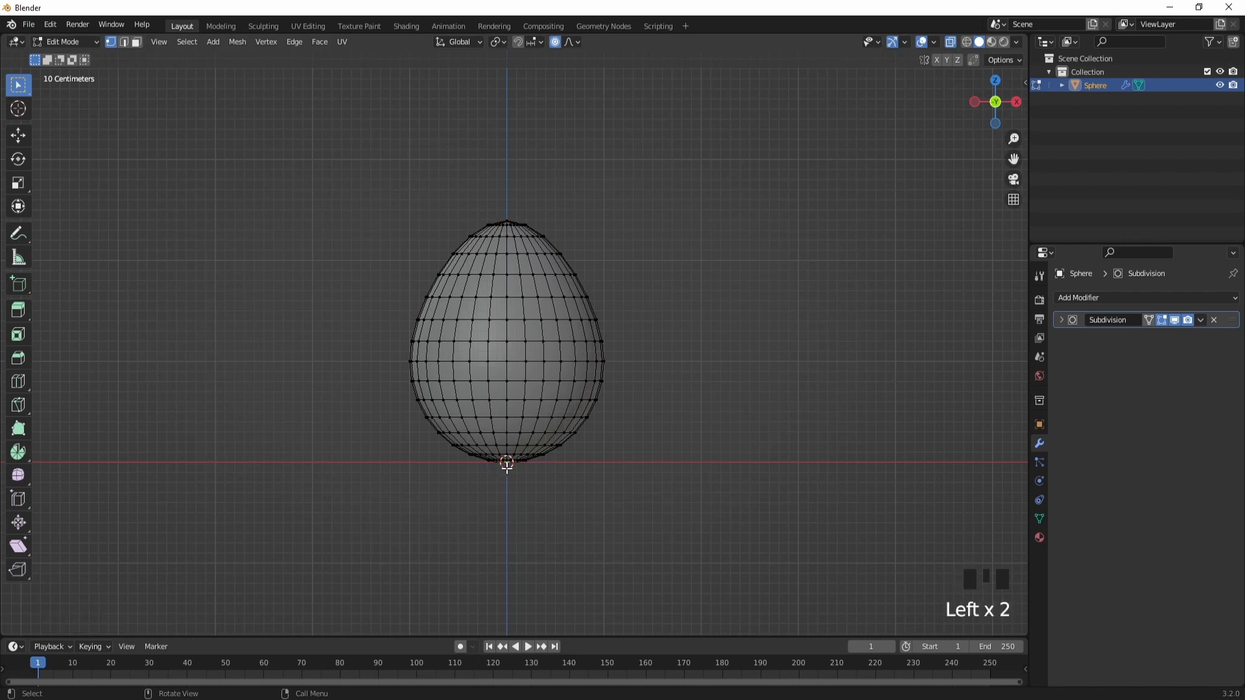
scroll(507, 468, up, 5)
shift+middle_drag(700, 597, 728, 245)
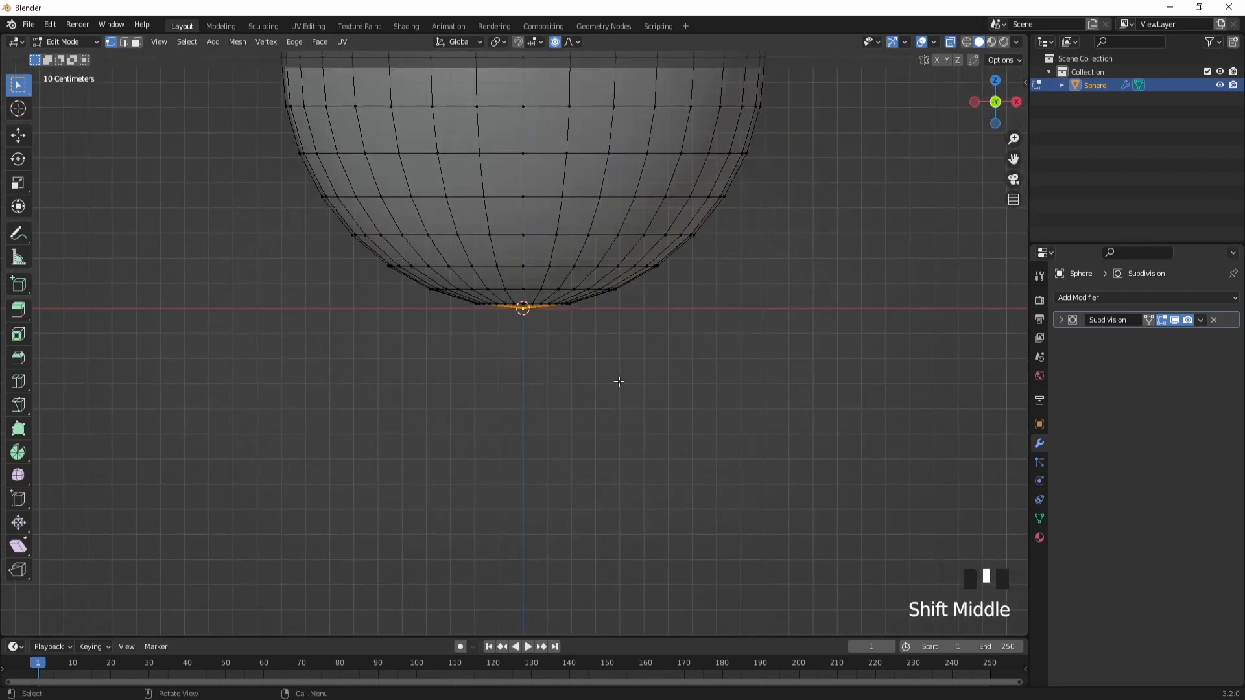
scroll(588, 266, down, 2)
scroll(588, 266, down, 1)
shift+middle_drag(508, 411, 499, 502)
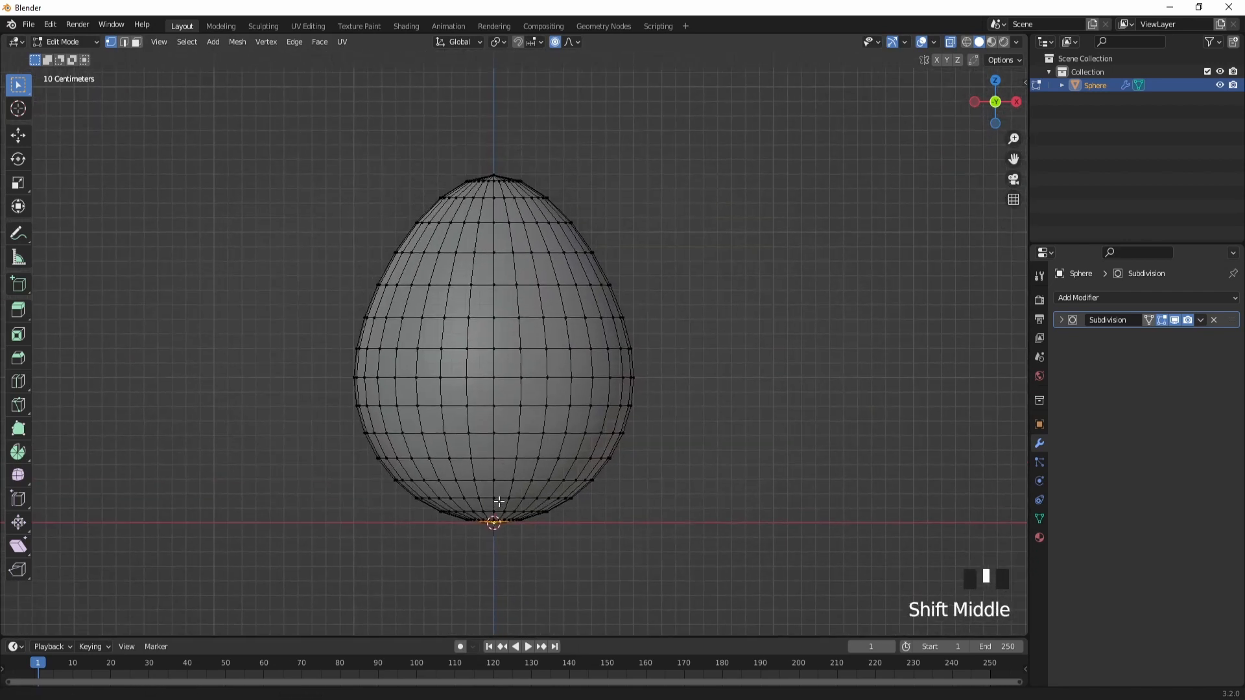
key(g)
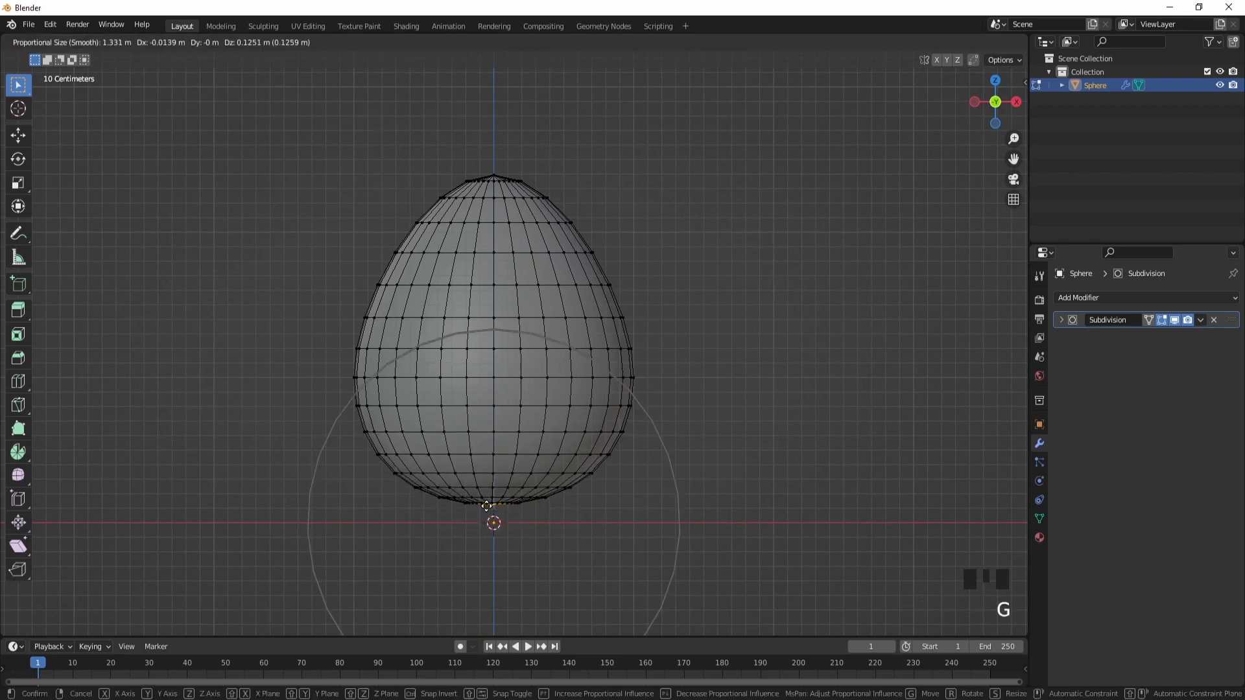
key(z)
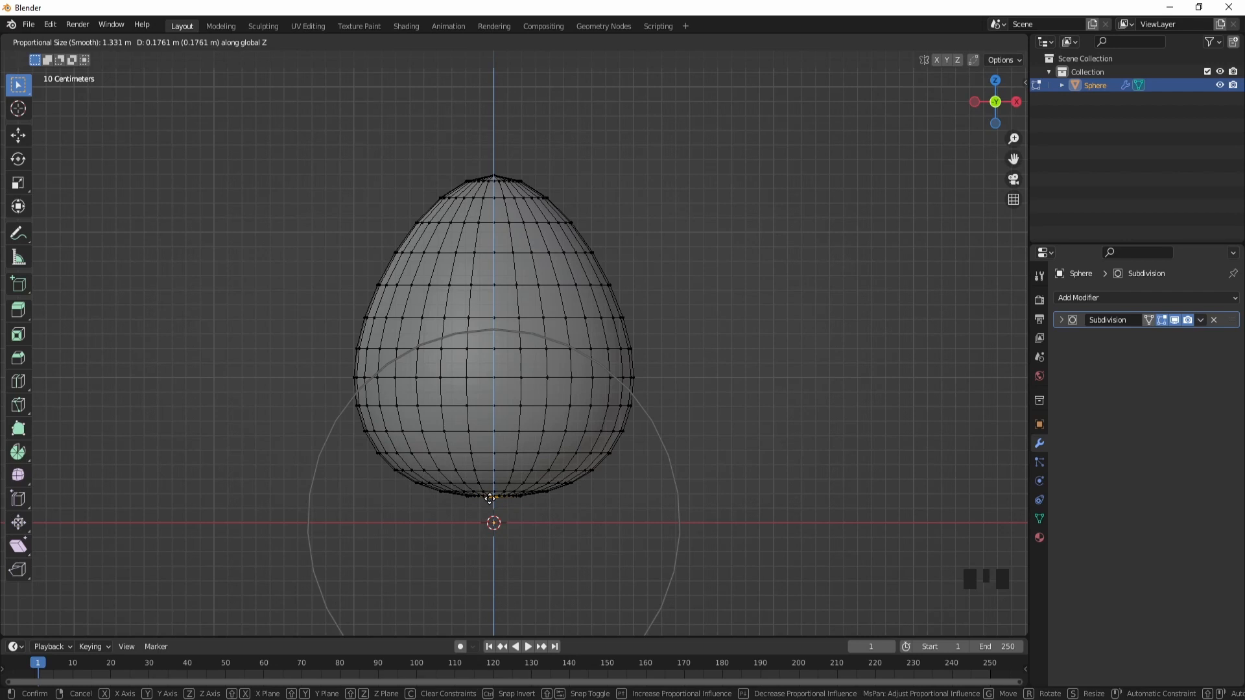
click(490, 498)
- Return to Object Mode and stretch the egg taller by scaling it along the Z axis
key(Tab)
key(s)
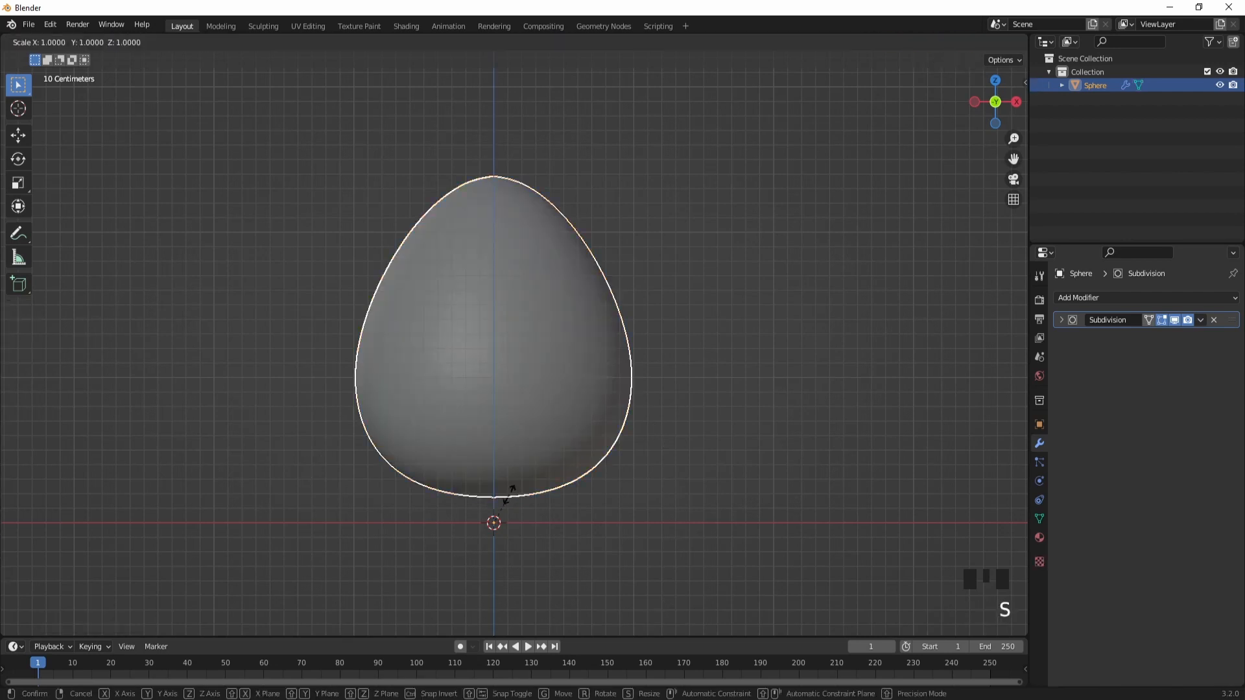
key(z)
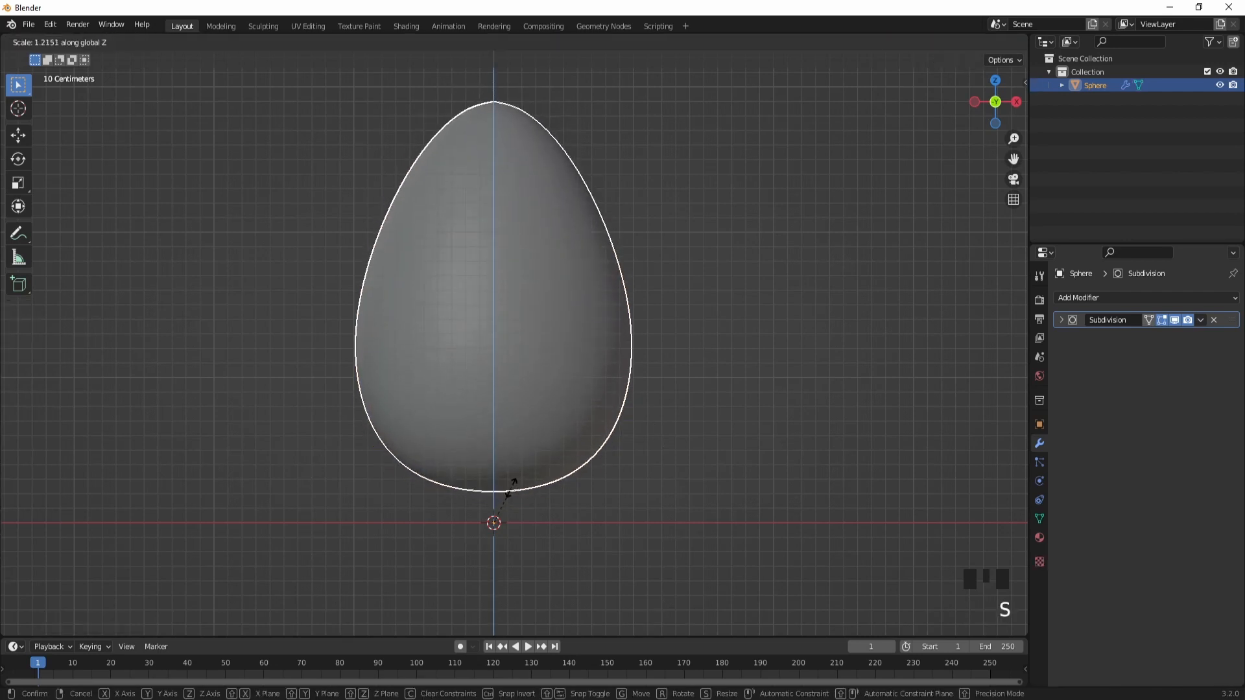
click(504, 488)
- Move the egg down along the Z axis until its base rests on the ground line
key(g)
key(z)
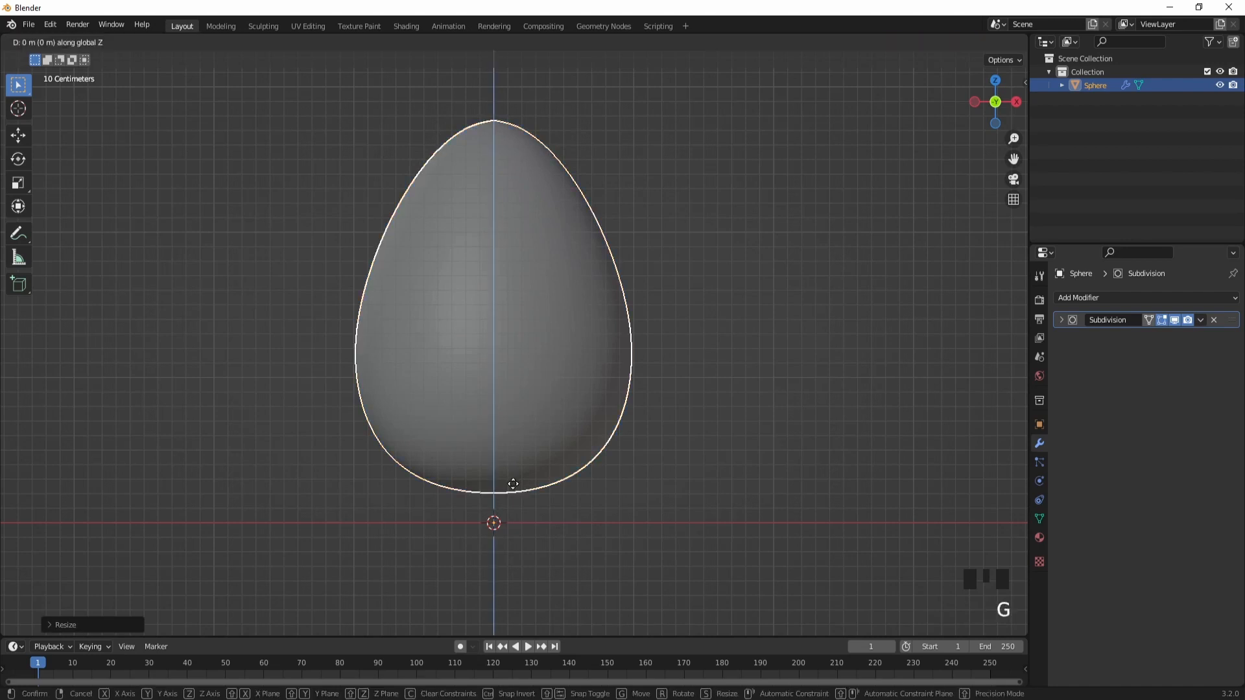
click(514, 514)
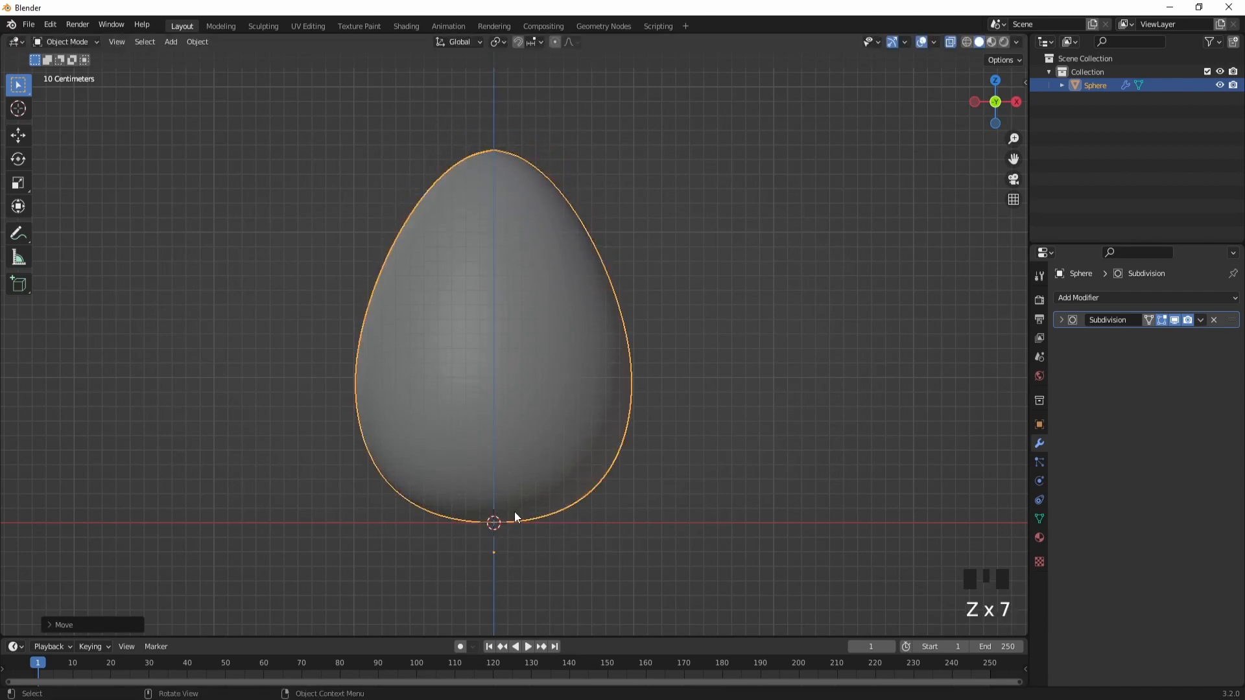
- Set the egg's origin to the 3D cursor and apply its Subdivision modifier
key(shift+ctrl+alt+c)
click(1200, 320)
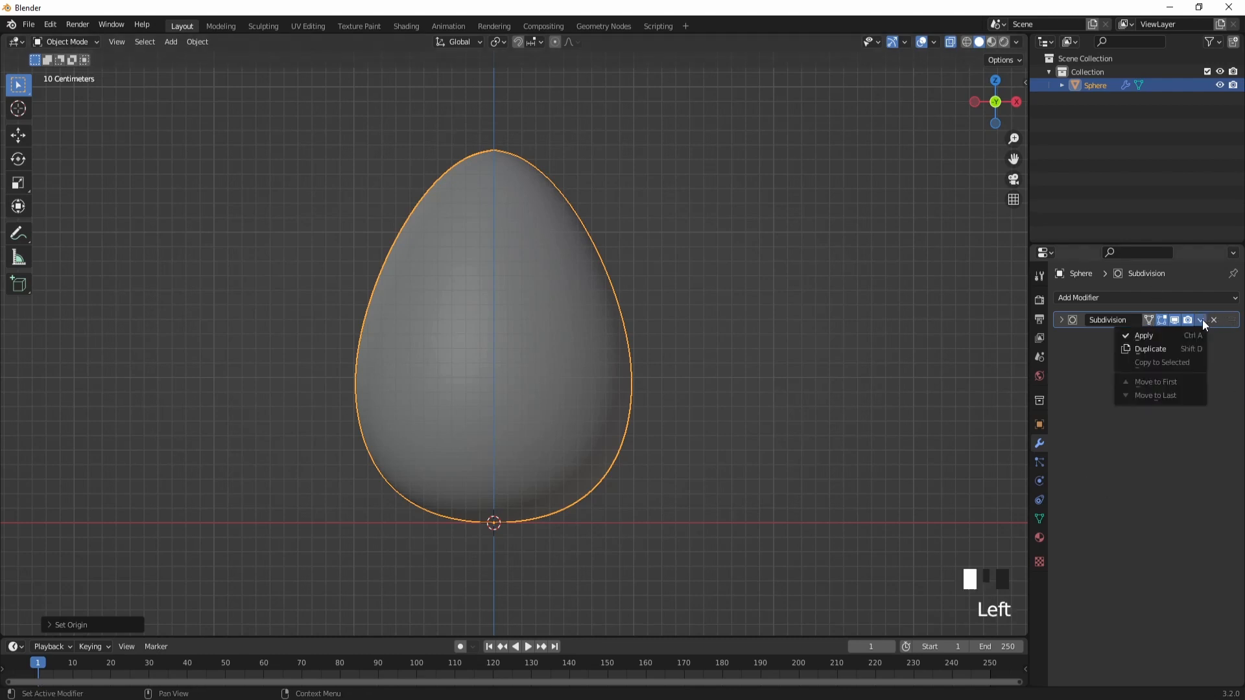
click(1173, 334)
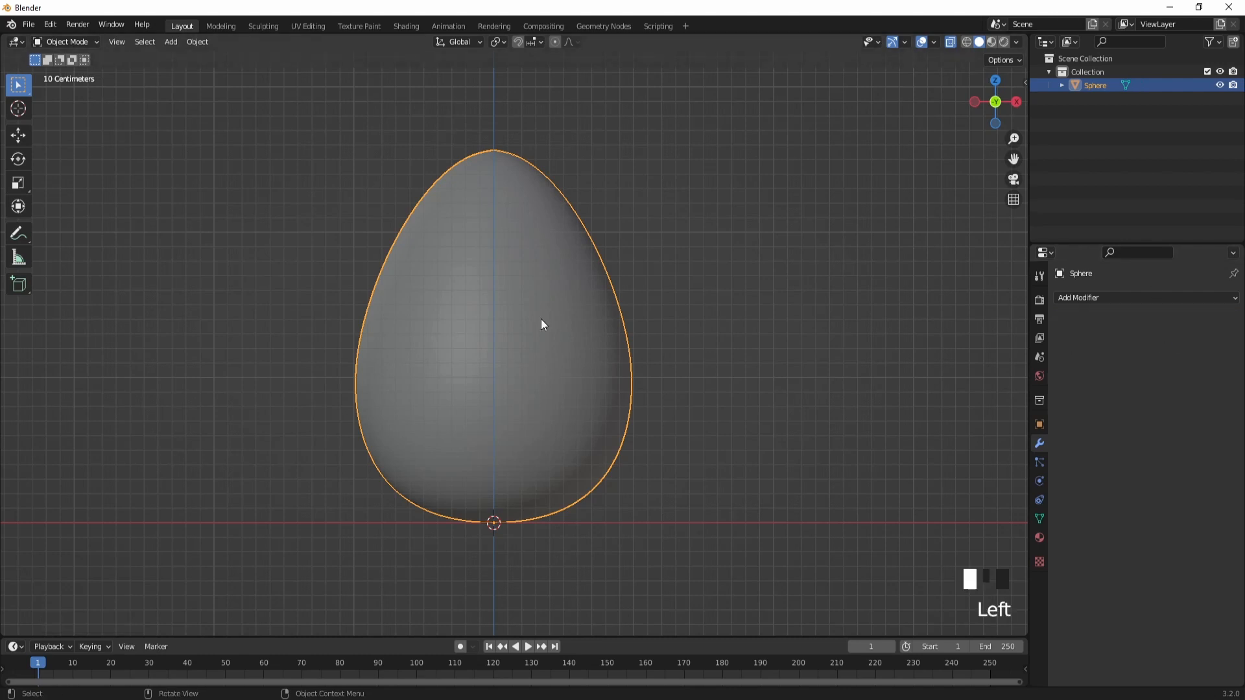
key(Tab)
key(Tab)
key(Tab)
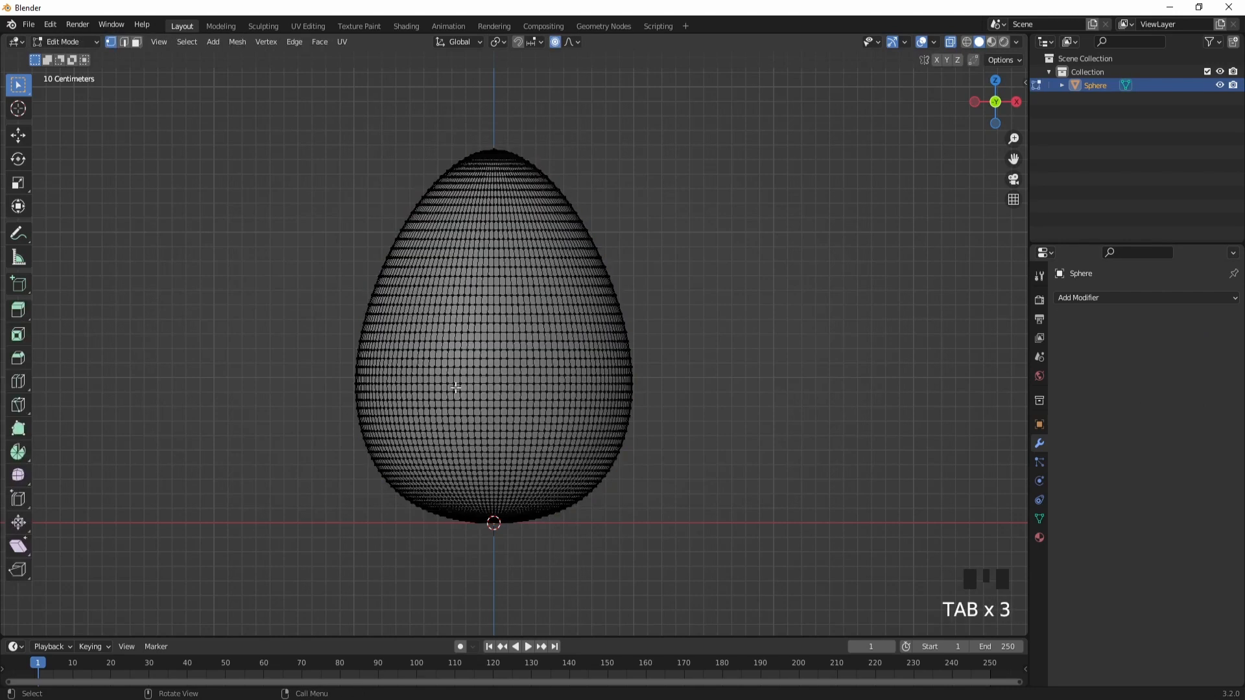
key(Tab)
- Switch the egg to Sculpt Mode, show the brushes in two columns and choose the Mask brush
click(83, 43)
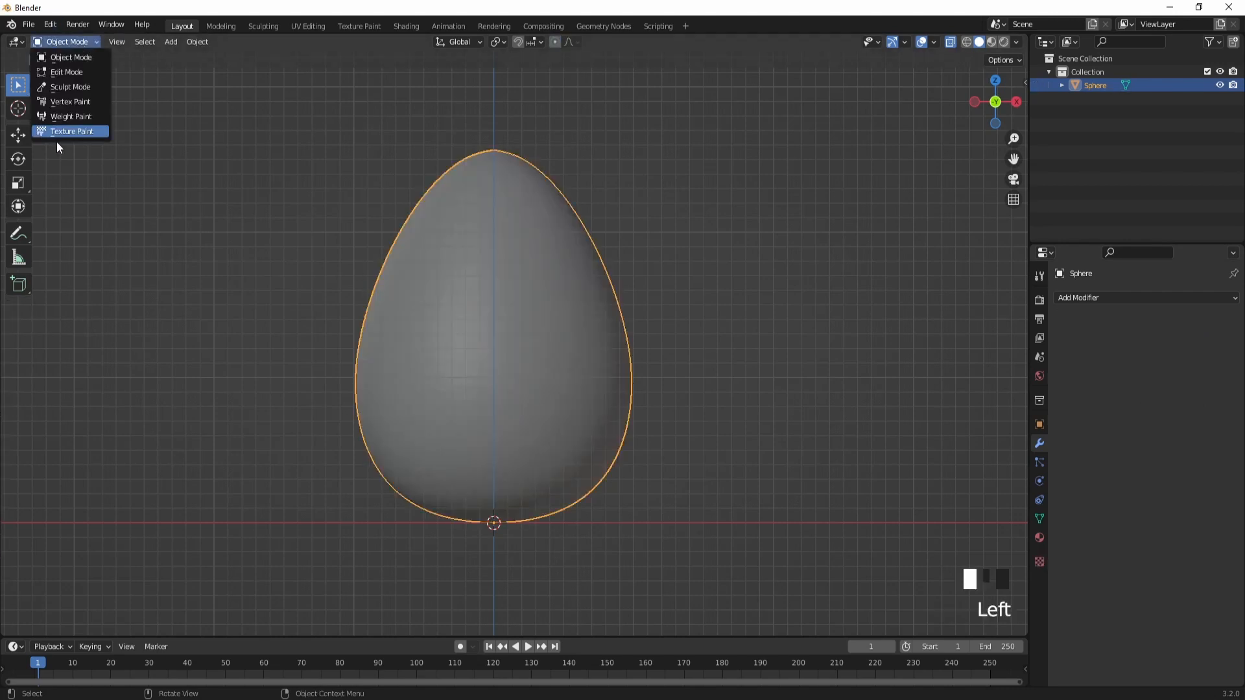
click(72, 87)
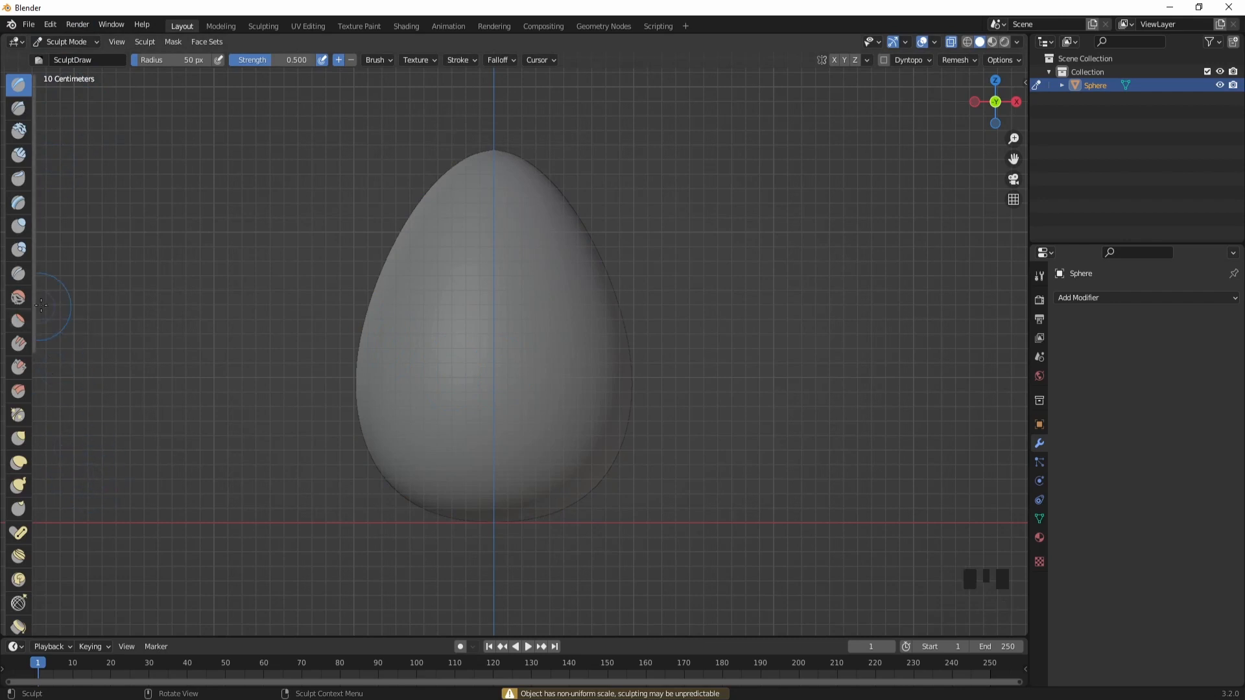
mouse_move(31, 304)
mouse_down()
mouse_move(74, 301)
mouse_move(56, 308)
mouse_up()
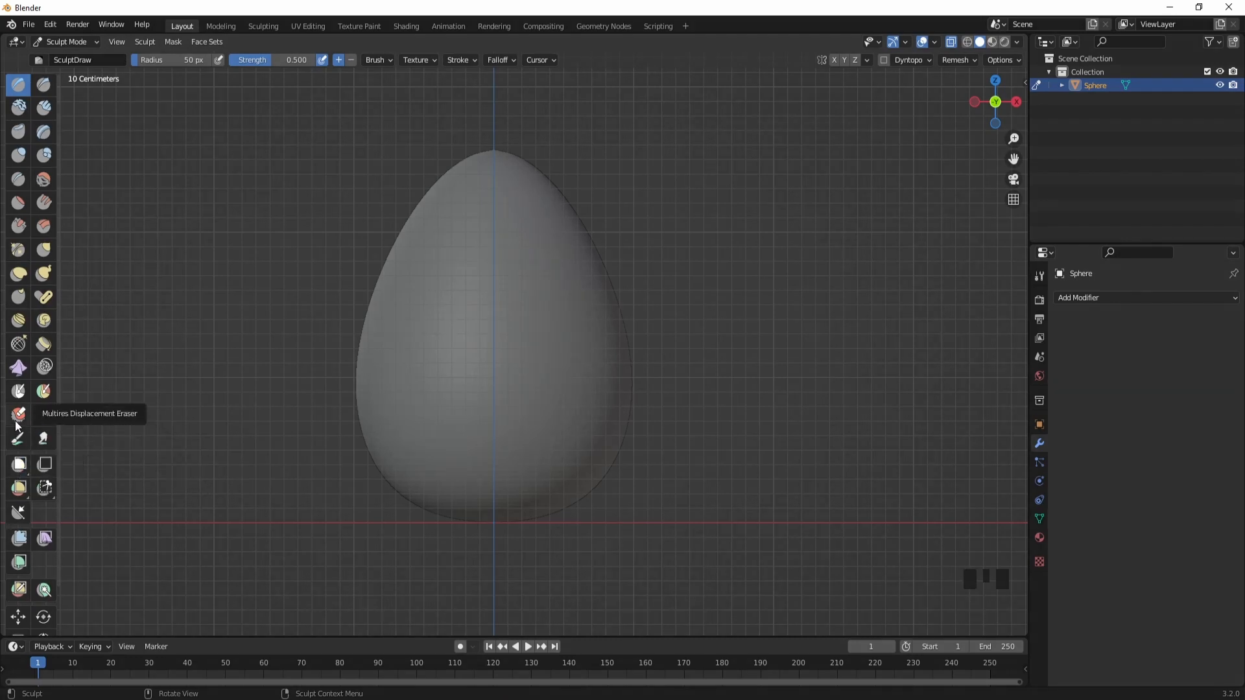
click(18, 392)
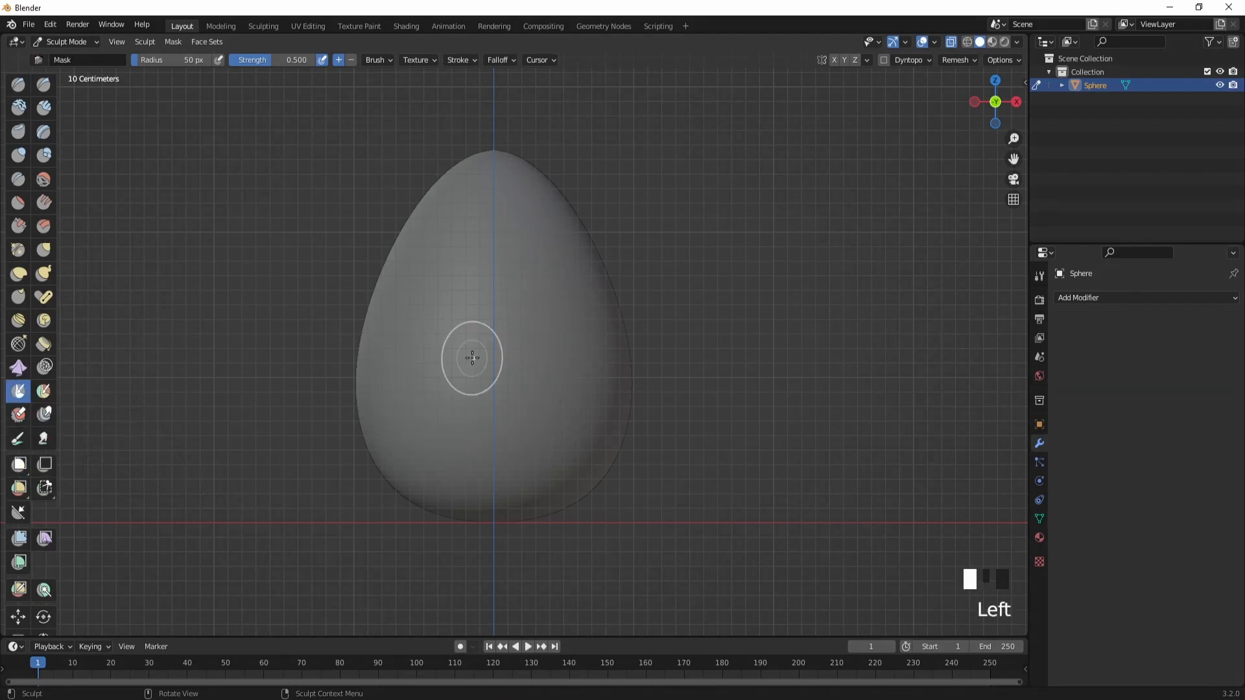
- Turn off X-ray display and reduce the Mask brush radius to 28 px
click(952, 42)
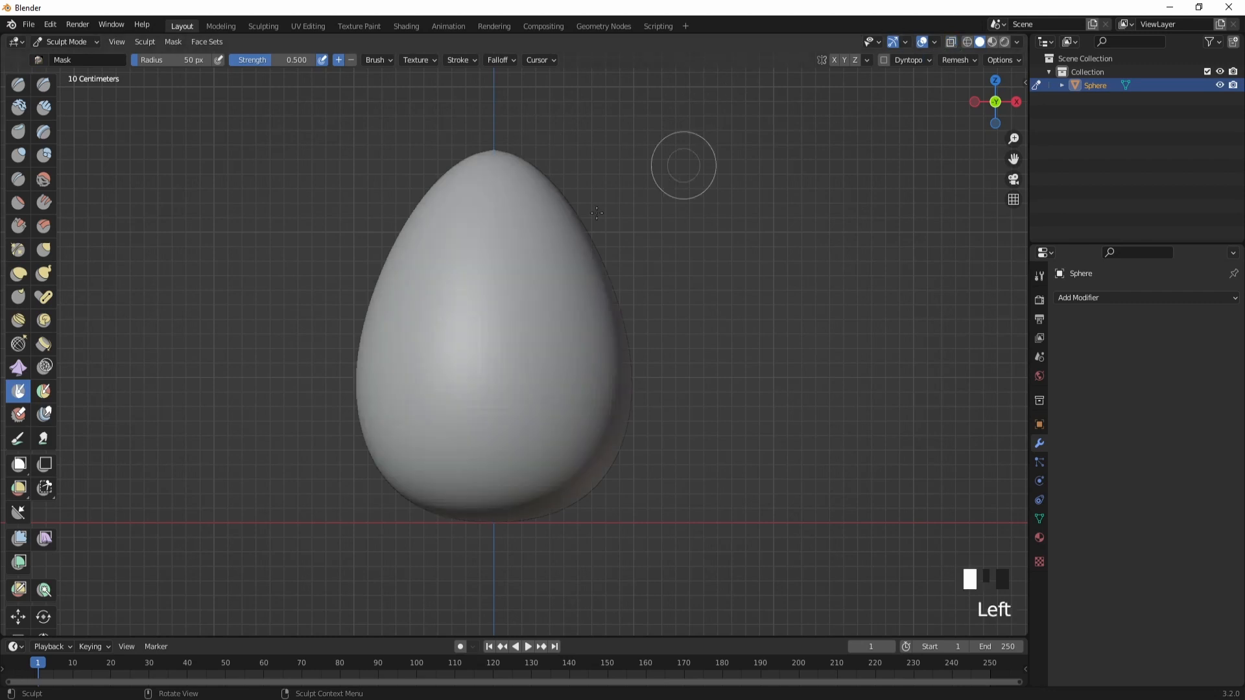
key(f)
click(496, 373)
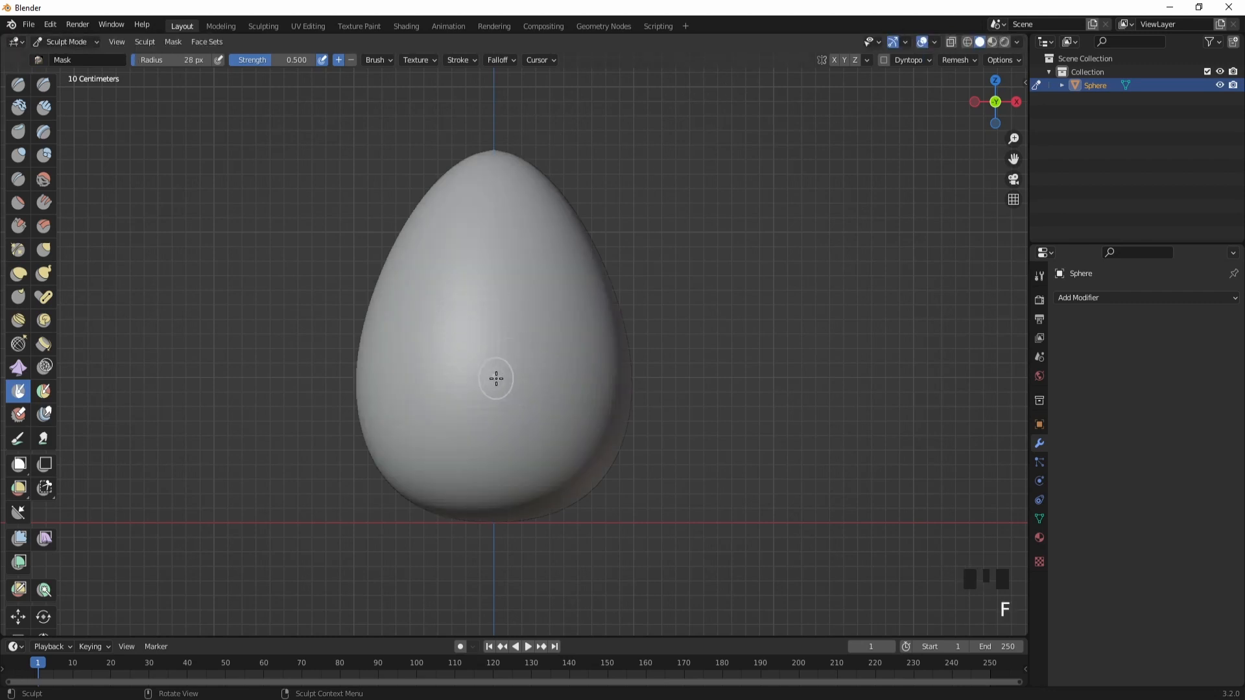
- Undo a test mask stroke on the egg's front and set the Mask brush strength to 1.000
mouse_move(465, 307)
mouse_down()
mouse_move(512, 372)
mouse_move(489, 422)
mouse_up()
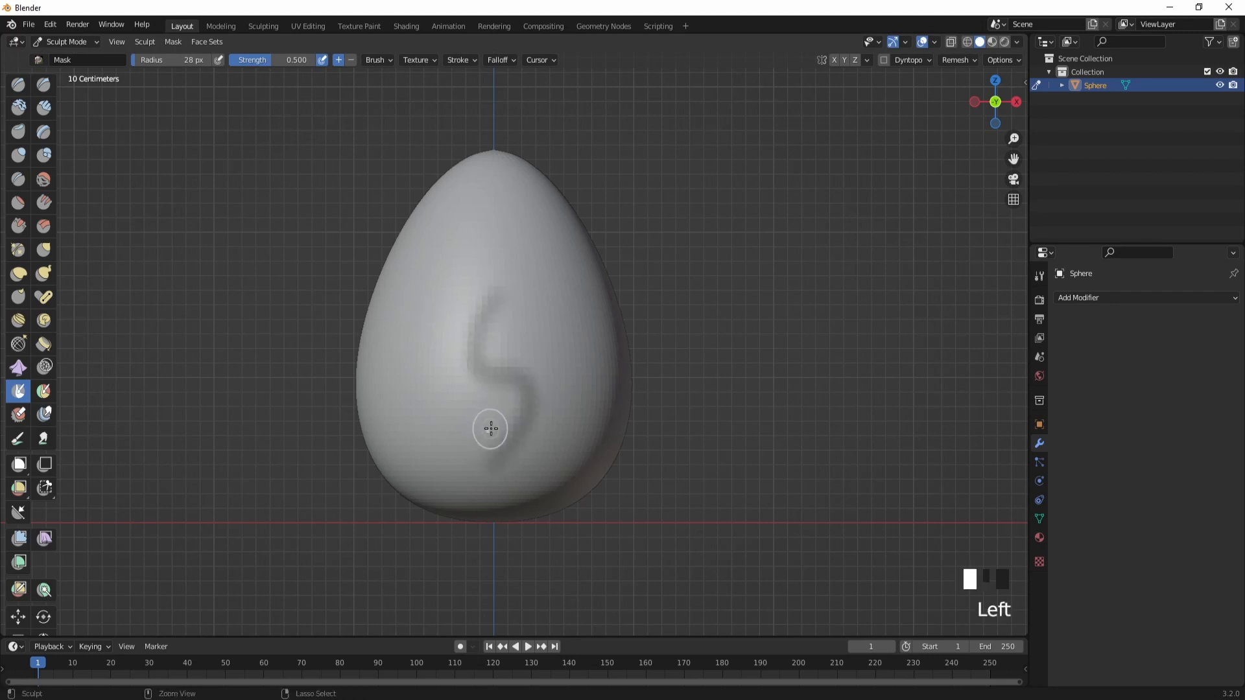
key(ctrl+z)
drag(249, 60, 317, 60)
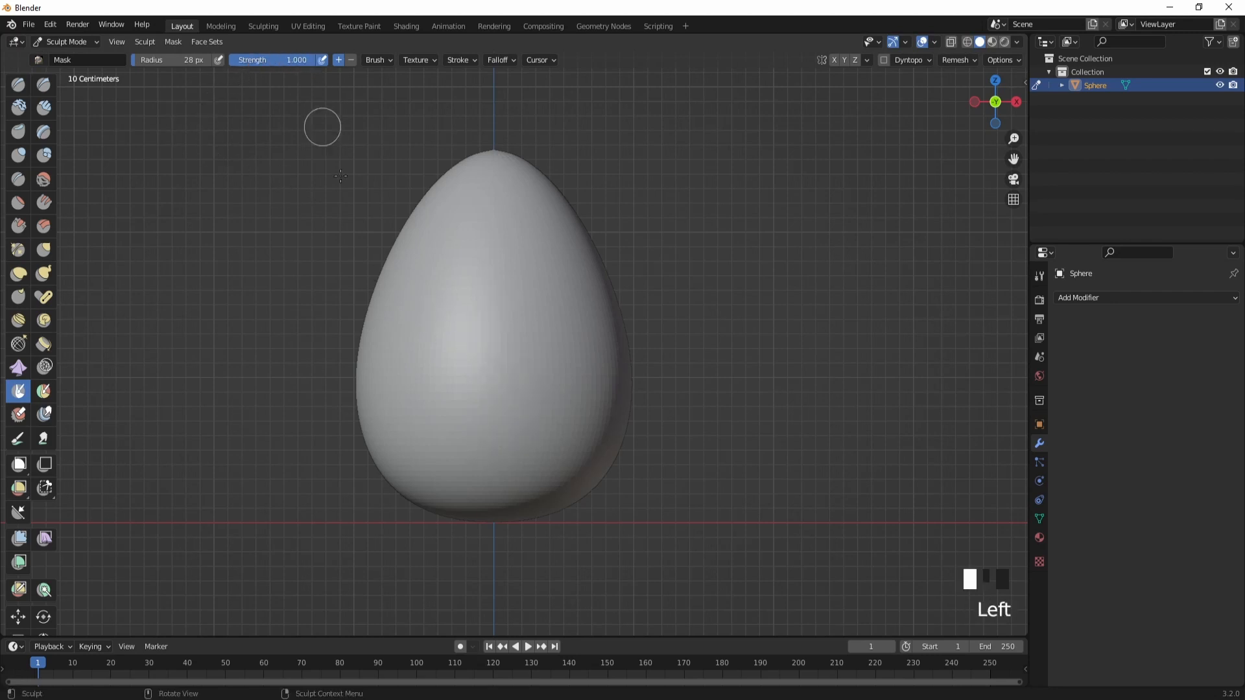
- Try S-shaped mask strokes at full strength on the egg's front and undo them
mouse_move(493, 312)
mouse_down()
mouse_move(497, 431)
mouse_move(481, 383)
mouse_move(496, 353)
mouse_up()
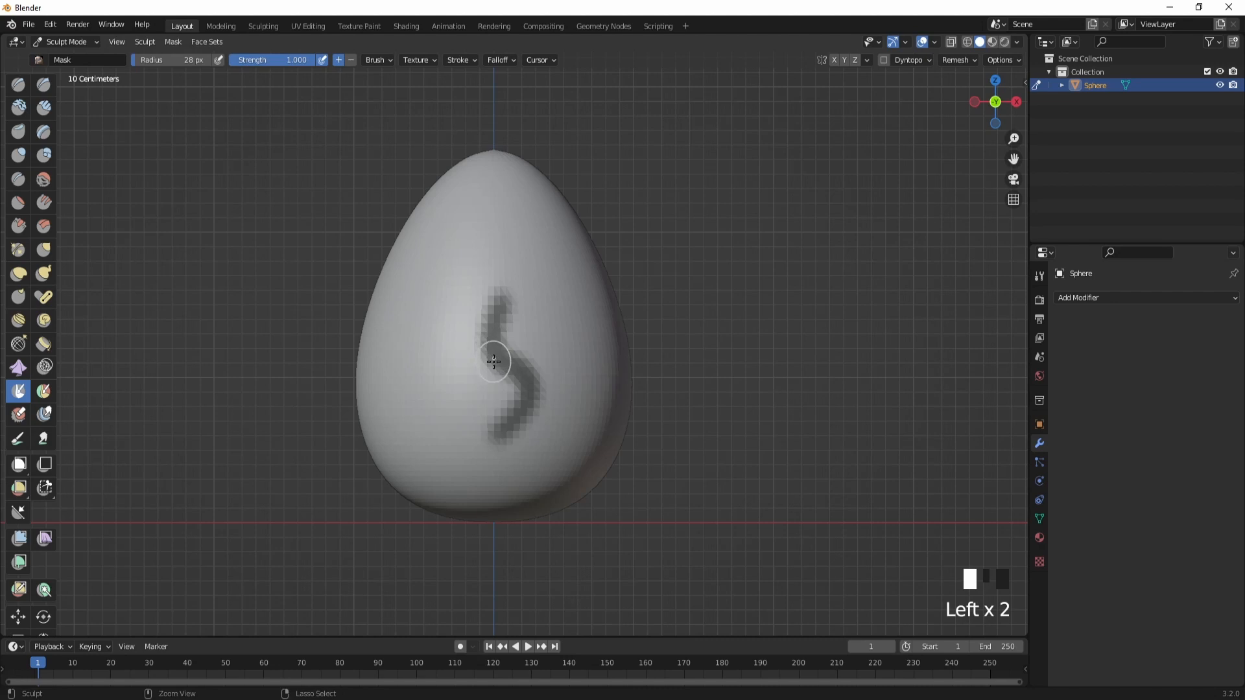
key(ctrl+z)
mouse_move(498, 306)
mouse_down()
mouse_move(503, 439)
mouse_move(494, 402)
mouse_up()
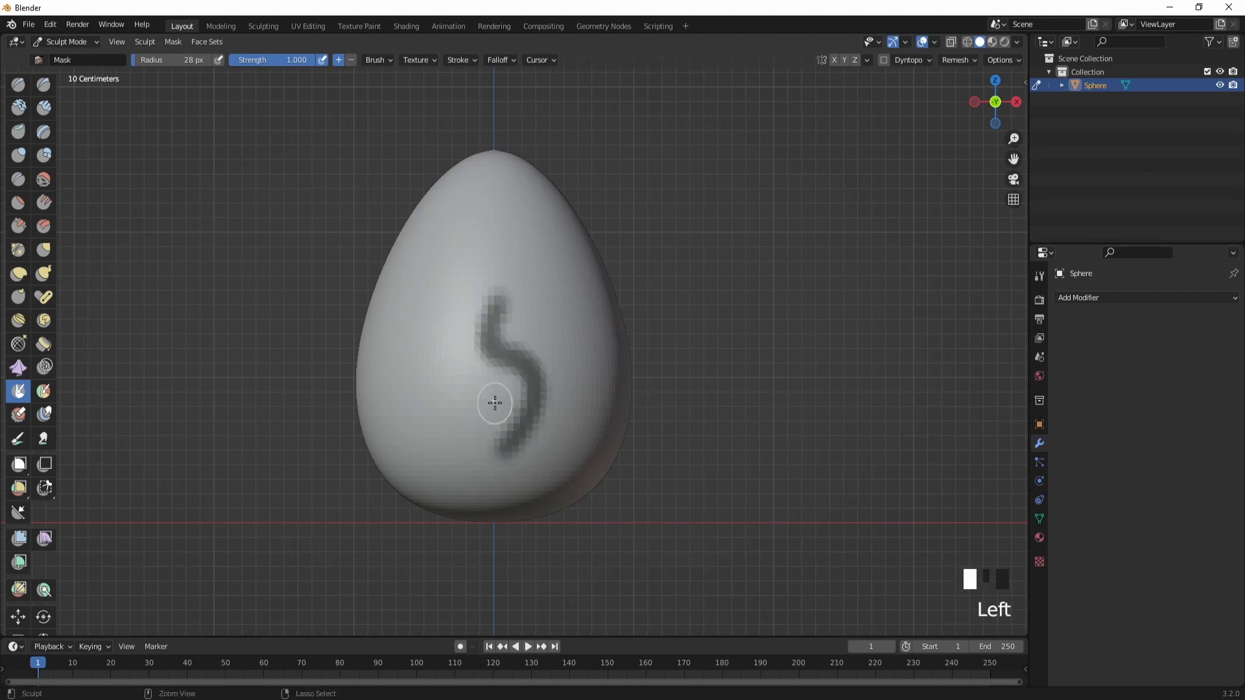
key(ctrl+z)
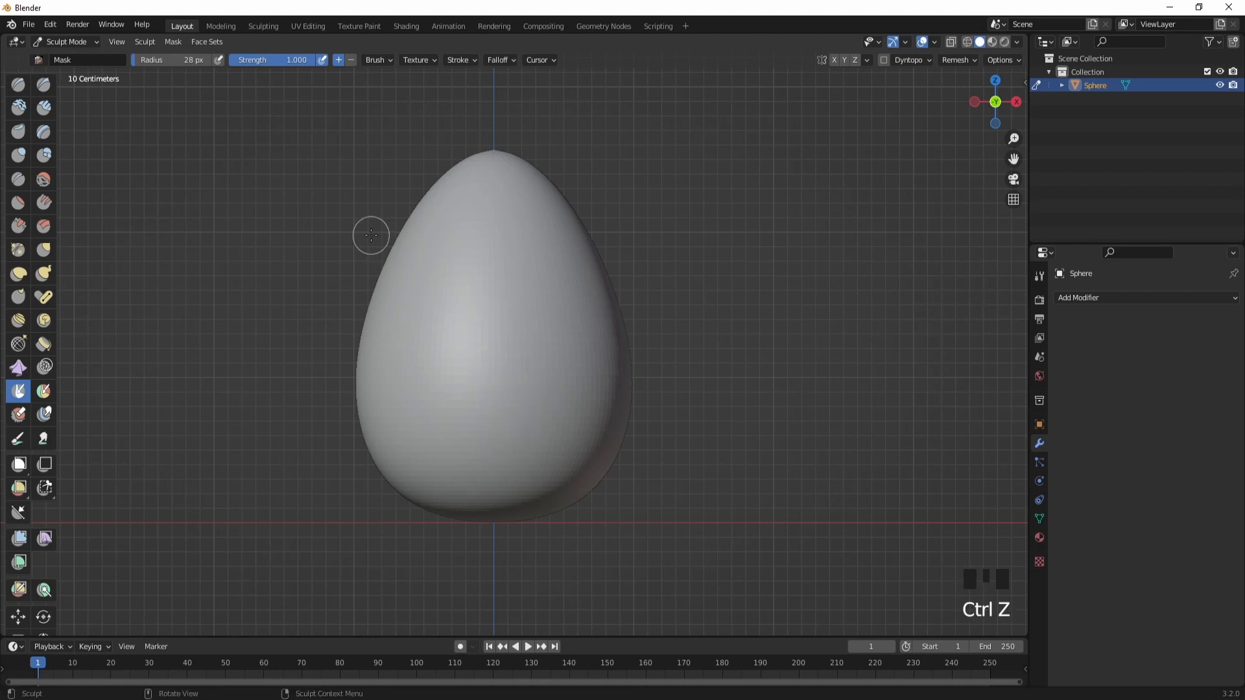
- Return to Object Mode, then add another Subdivision Surface modifier to the egg and apply it
click(67, 41)
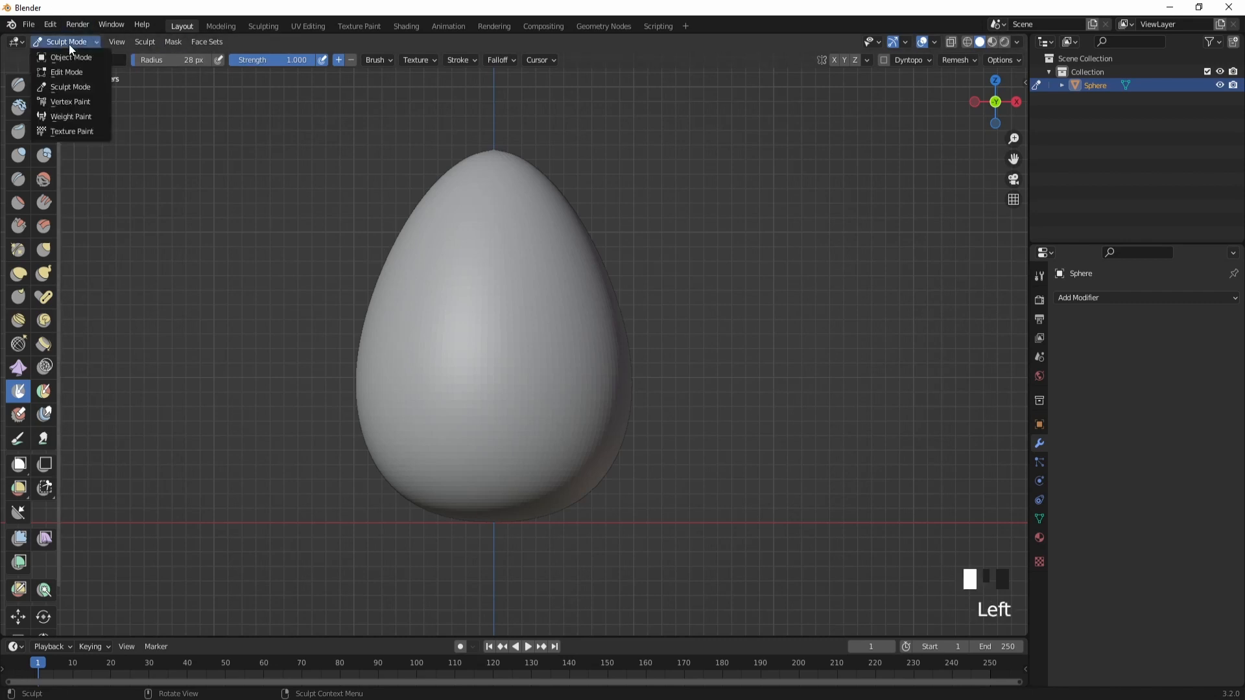
click(69, 58)
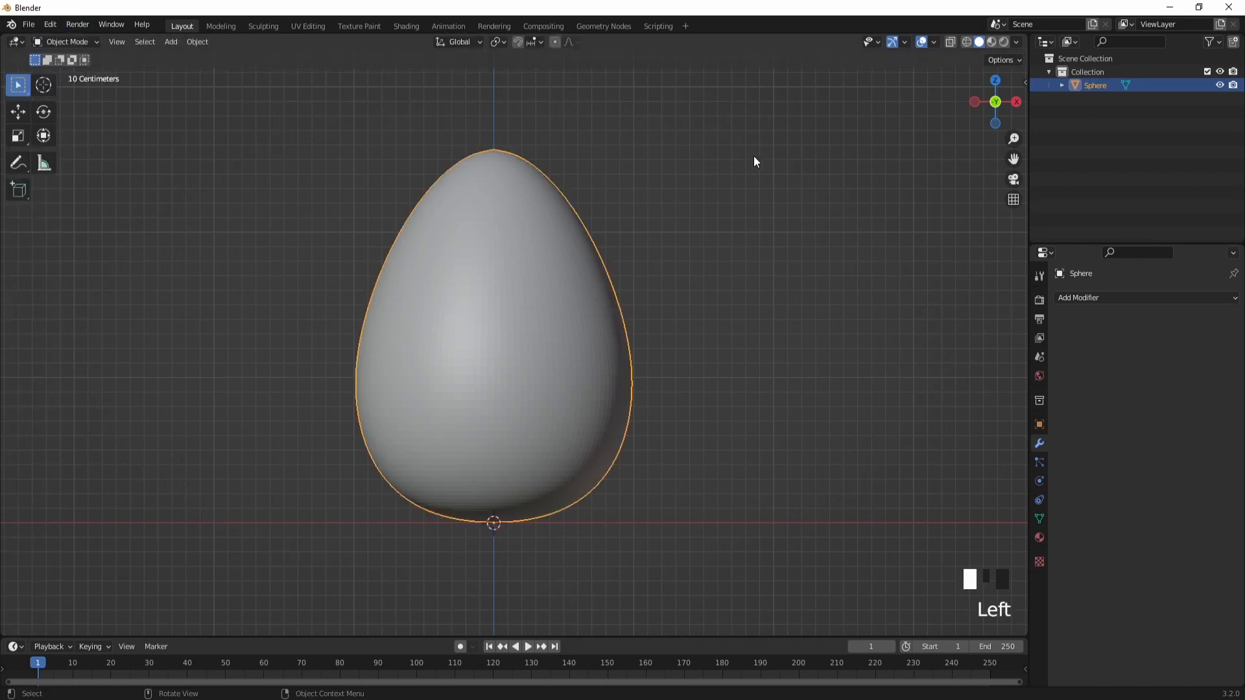
click(1186, 295)
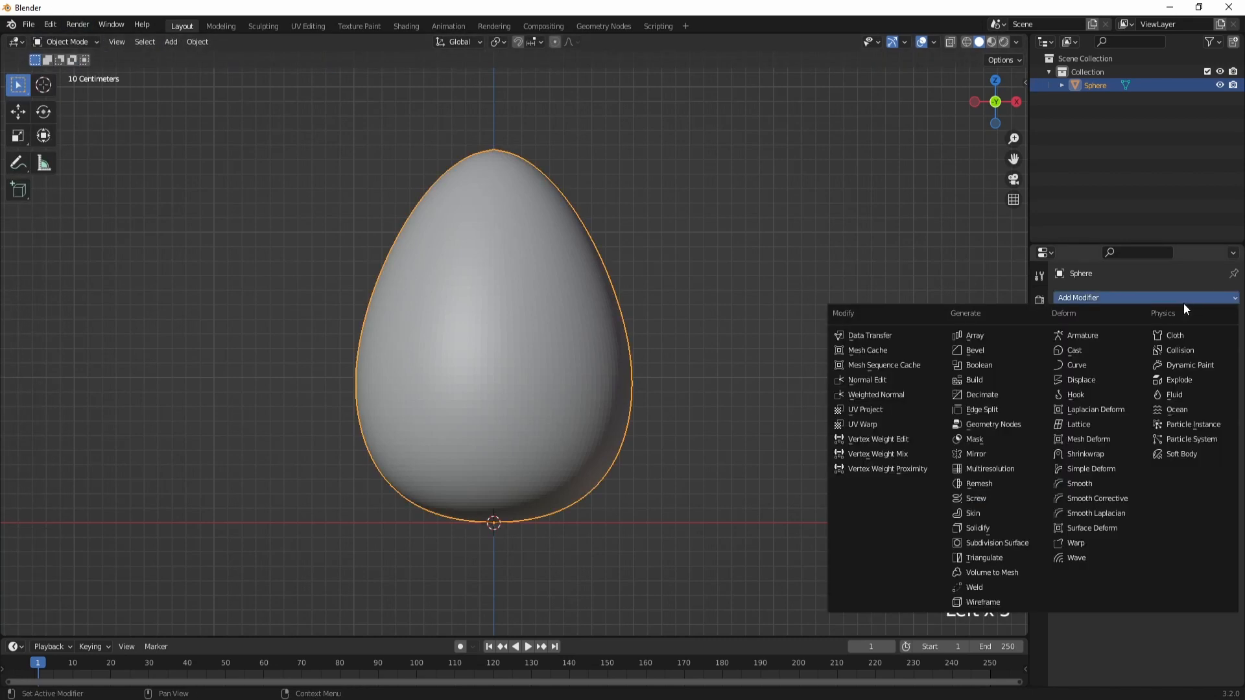
click(996, 548)
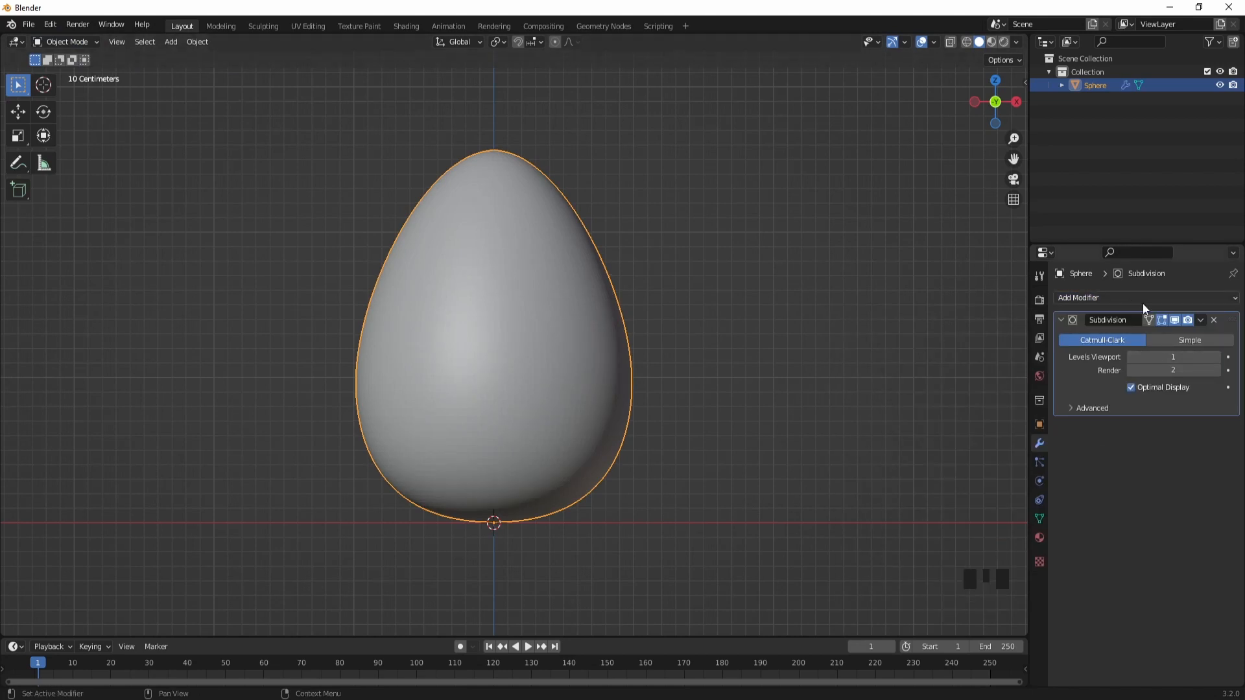
click(1201, 321)
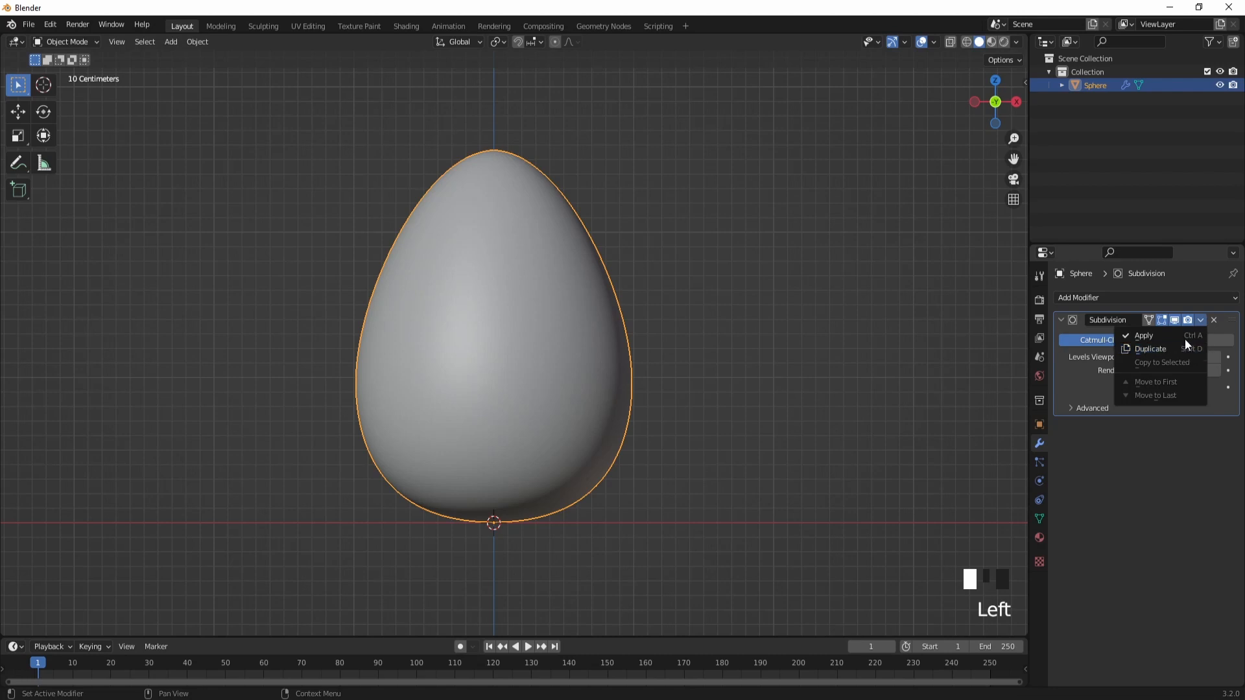
click(1185, 338)
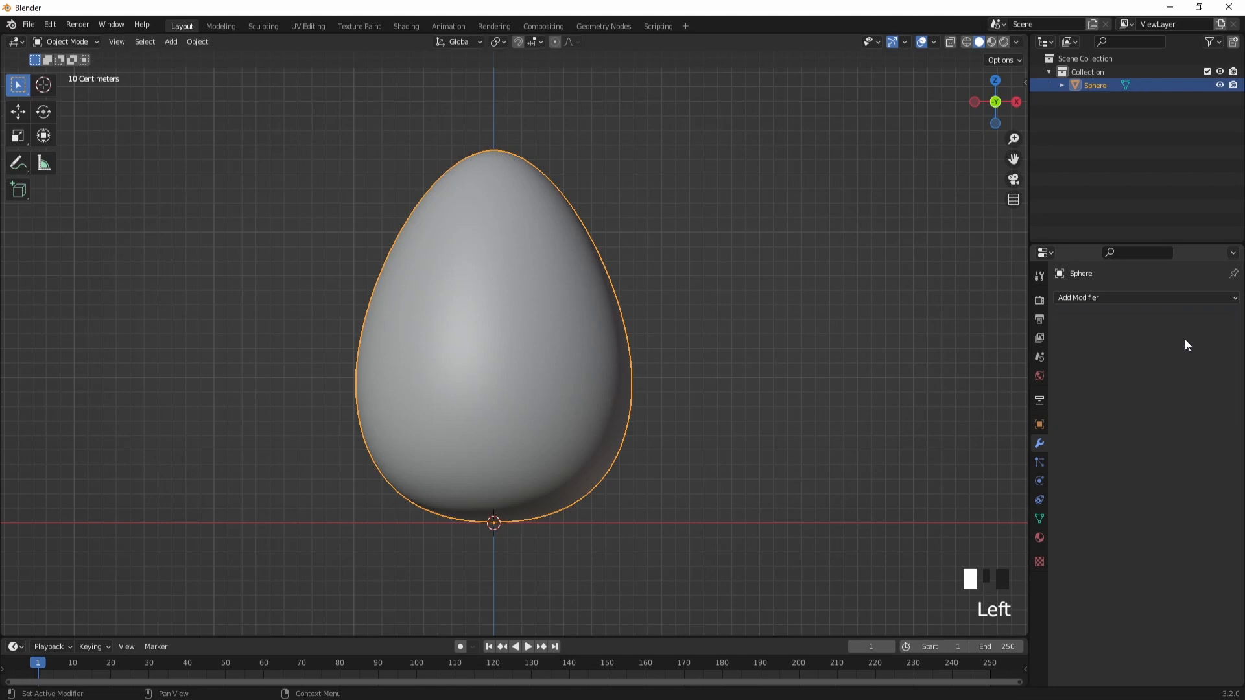
- Switch back to Sculpt Mode and try an S-shaped mask stroke on the denser mesh, then undo it
click(76, 44)
click(62, 86)
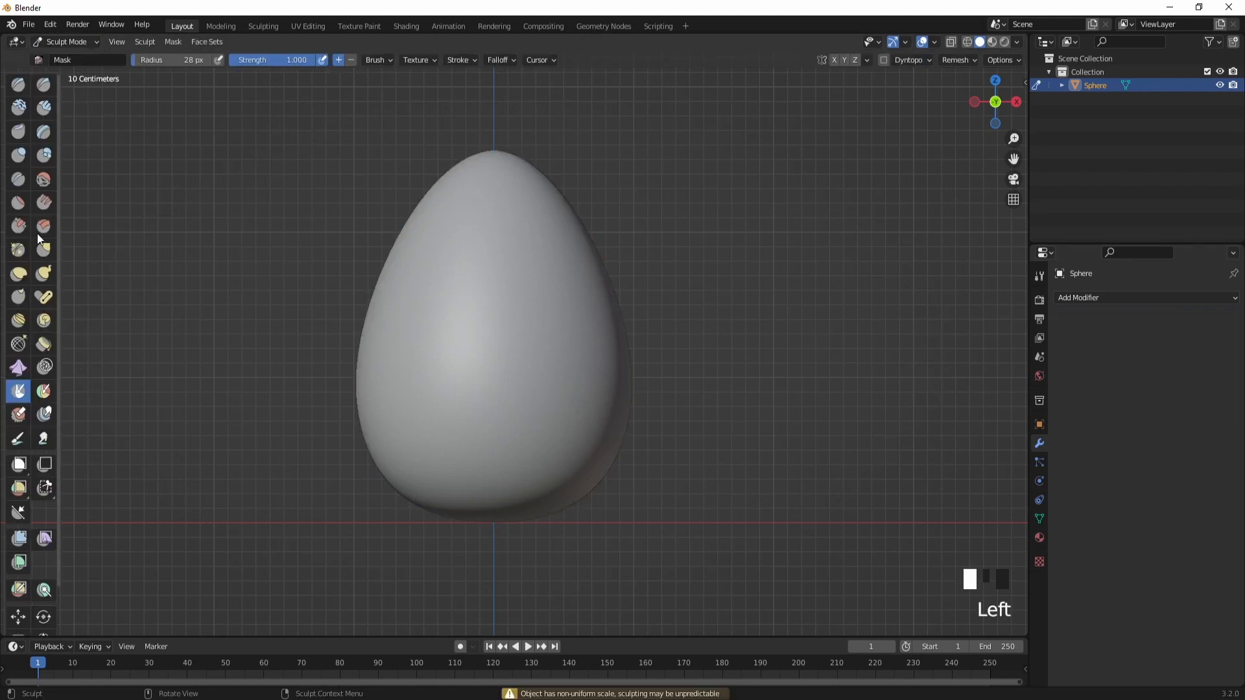
mouse_move(513, 245)
mouse_down()
mouse_move(511, 353)
mouse_move(476, 418)
mouse_up()
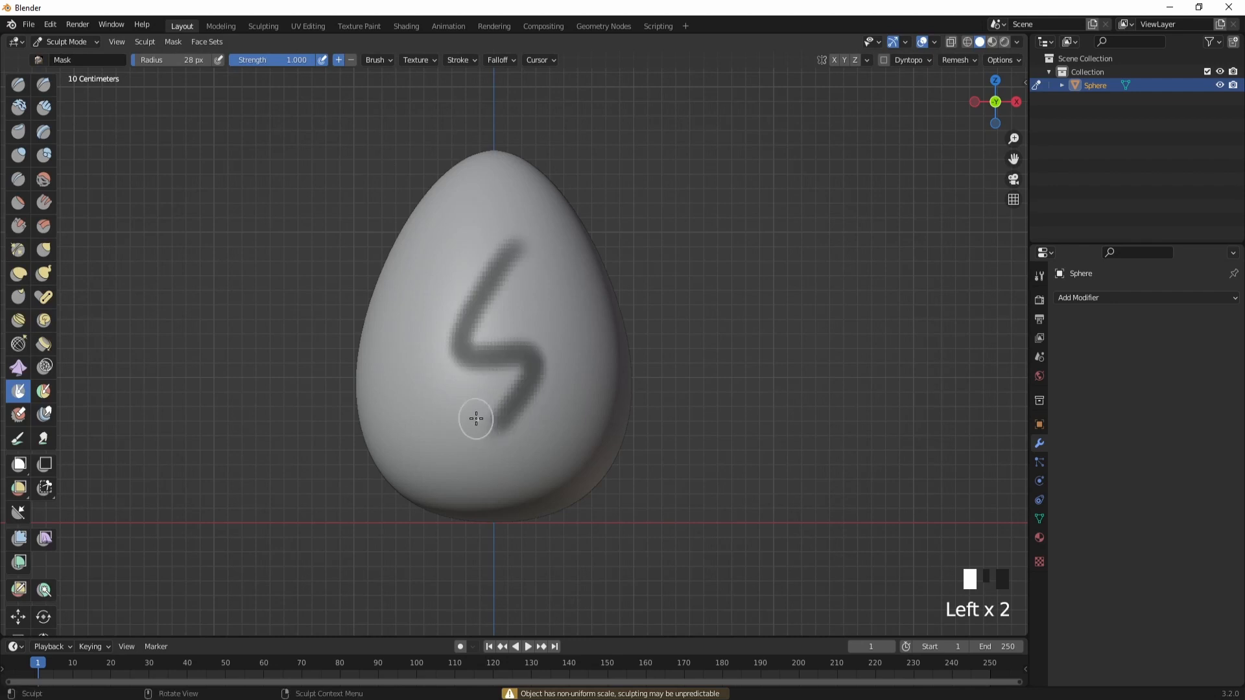
key(ctrl+z)
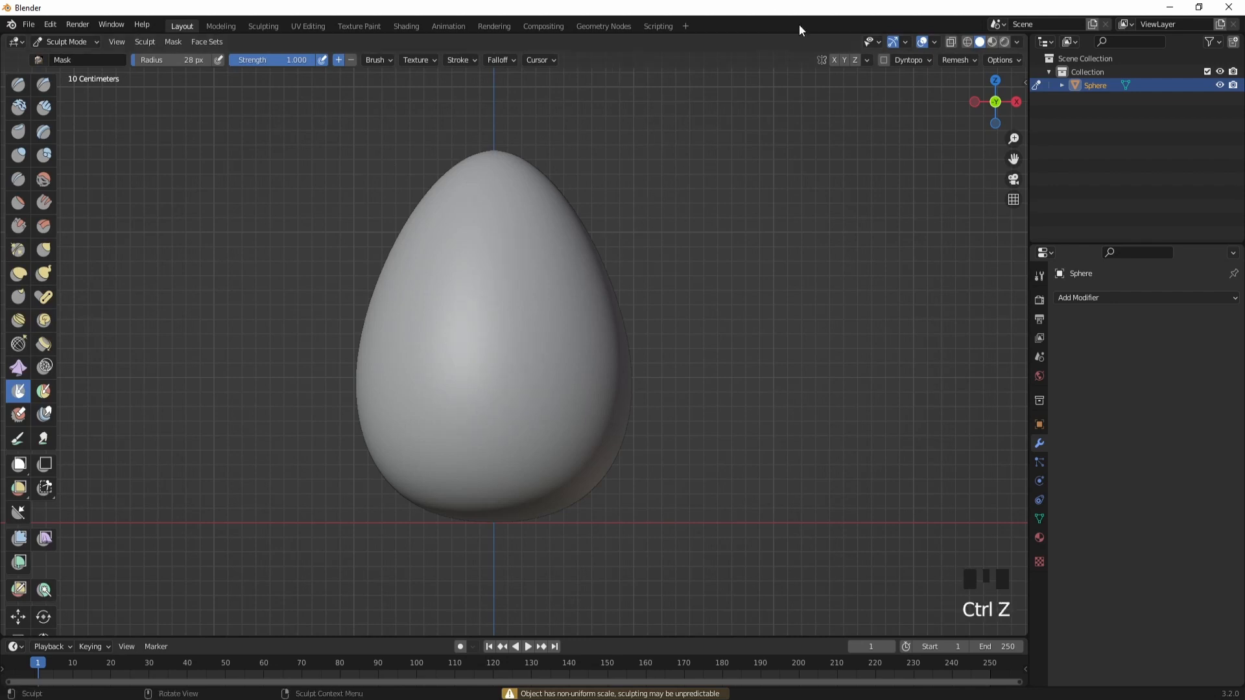
- Enable mirror symmetry on the Z axis for sculpting
click(868, 59)
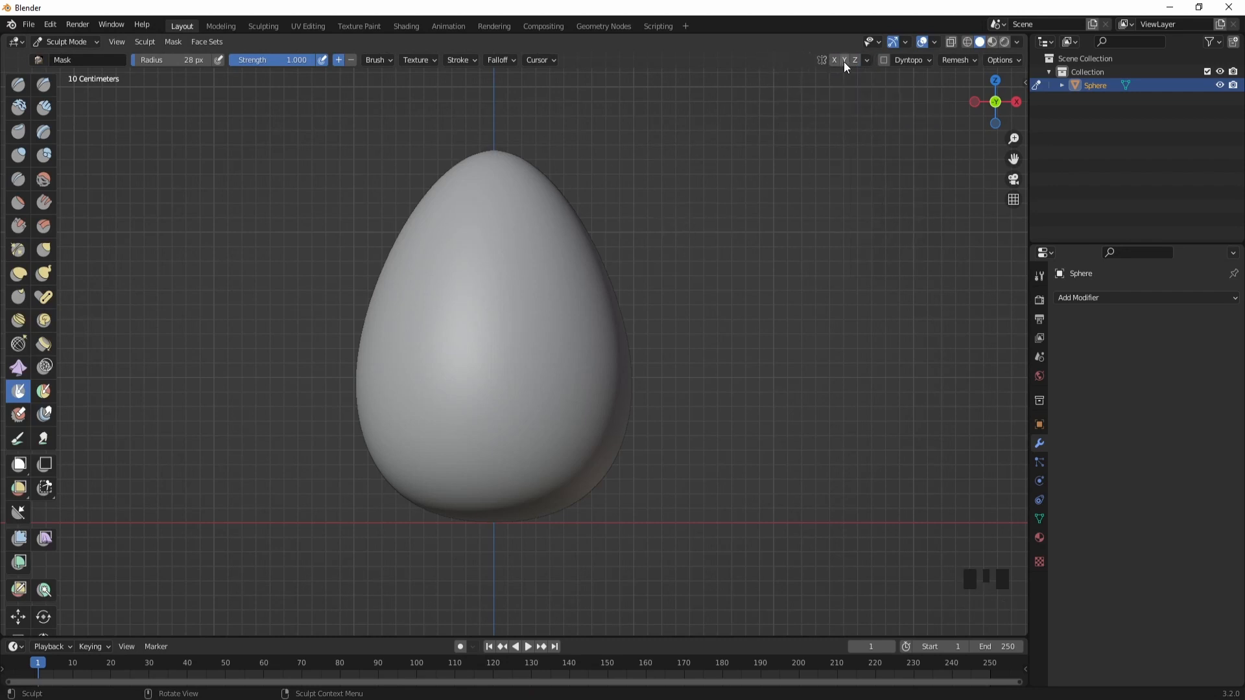
click(867, 60)
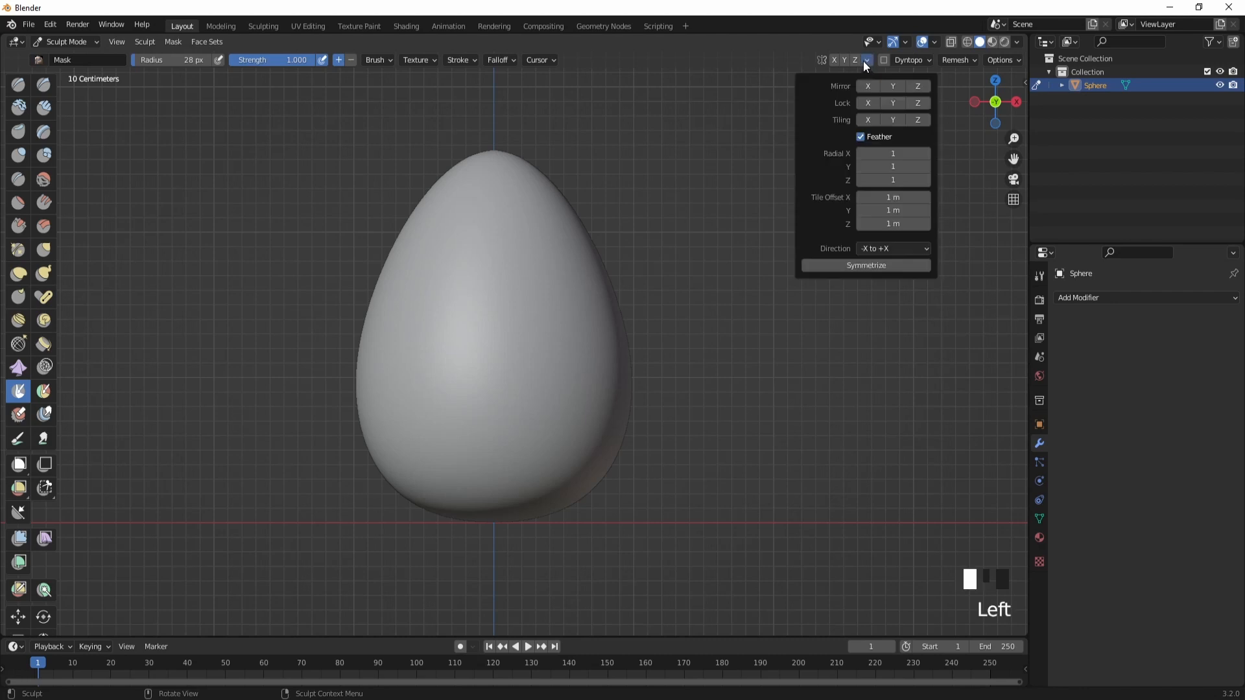
click(856, 60)
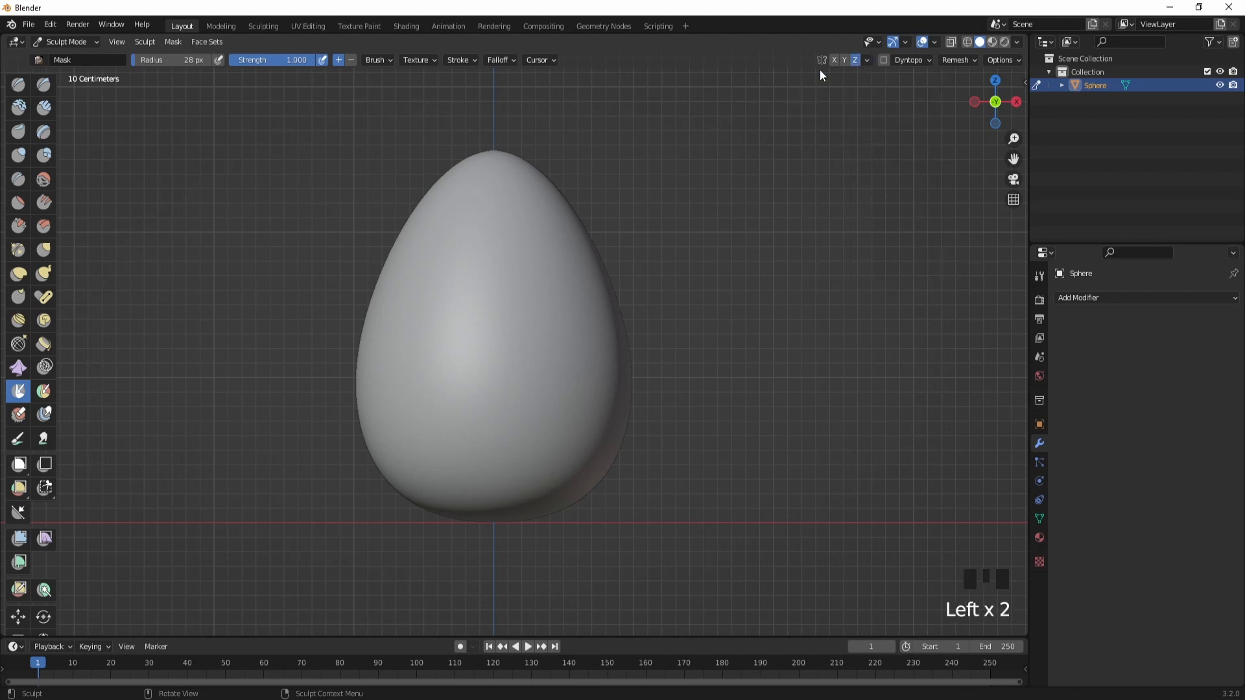
- Try an S-shaped mask stroke with Z mirroring, inspect it from around the egg and undo it
mouse_move(513, 259)
mouse_down()
mouse_move(566, 369)
mouse_move(494, 442)
mouse_up()
mouse_move(708, 372)
middle_down()
mouse_move(561, 336)
mouse_move(423, 250)
mouse_move(545, 398)
middle_up()
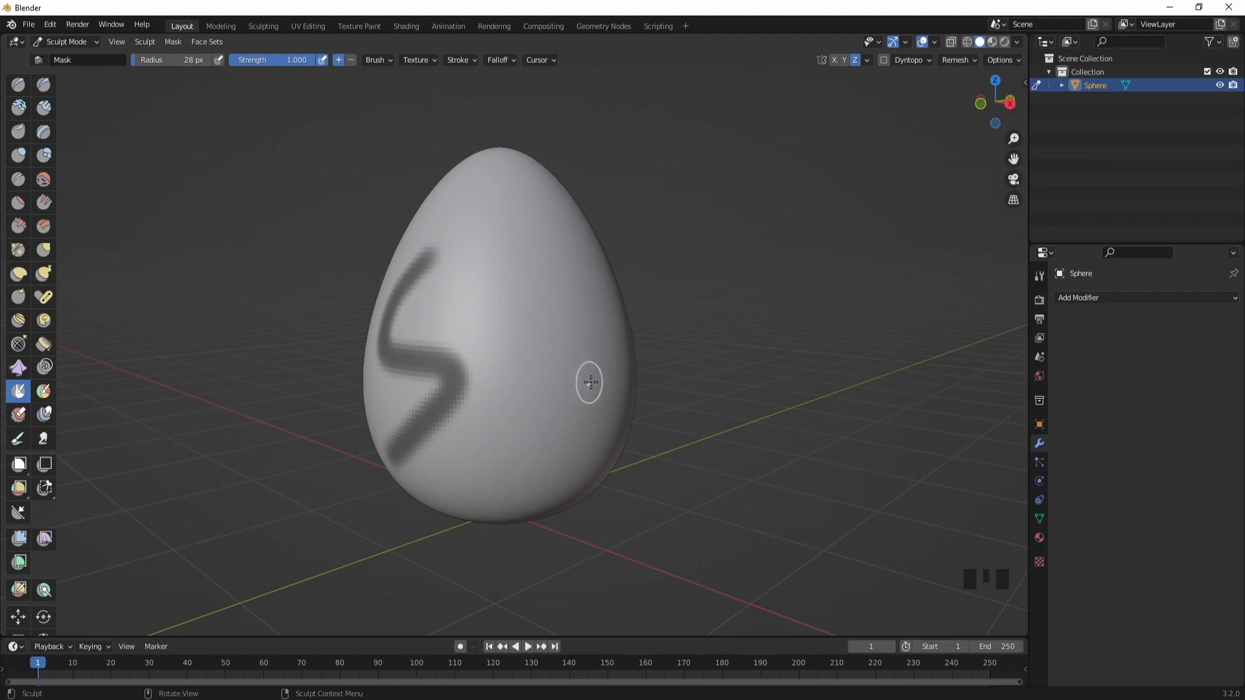
key(shift+z)
key(shift+z)
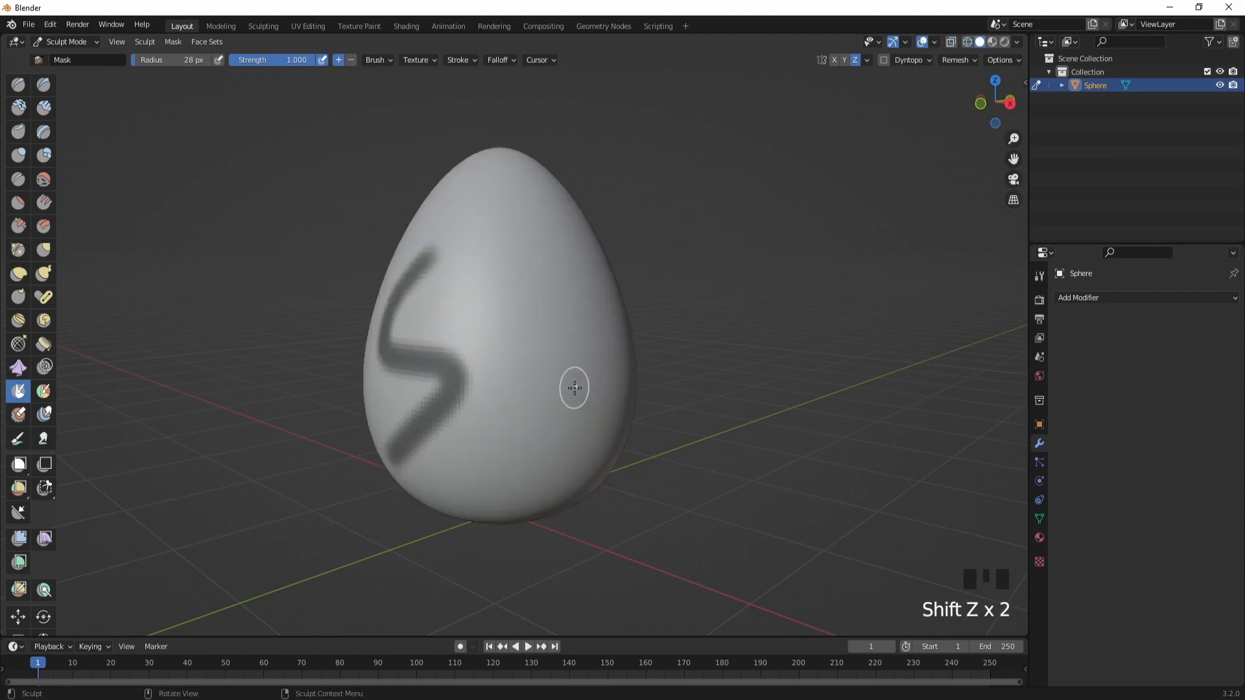
middle_drag(403, 369, 516, 314)
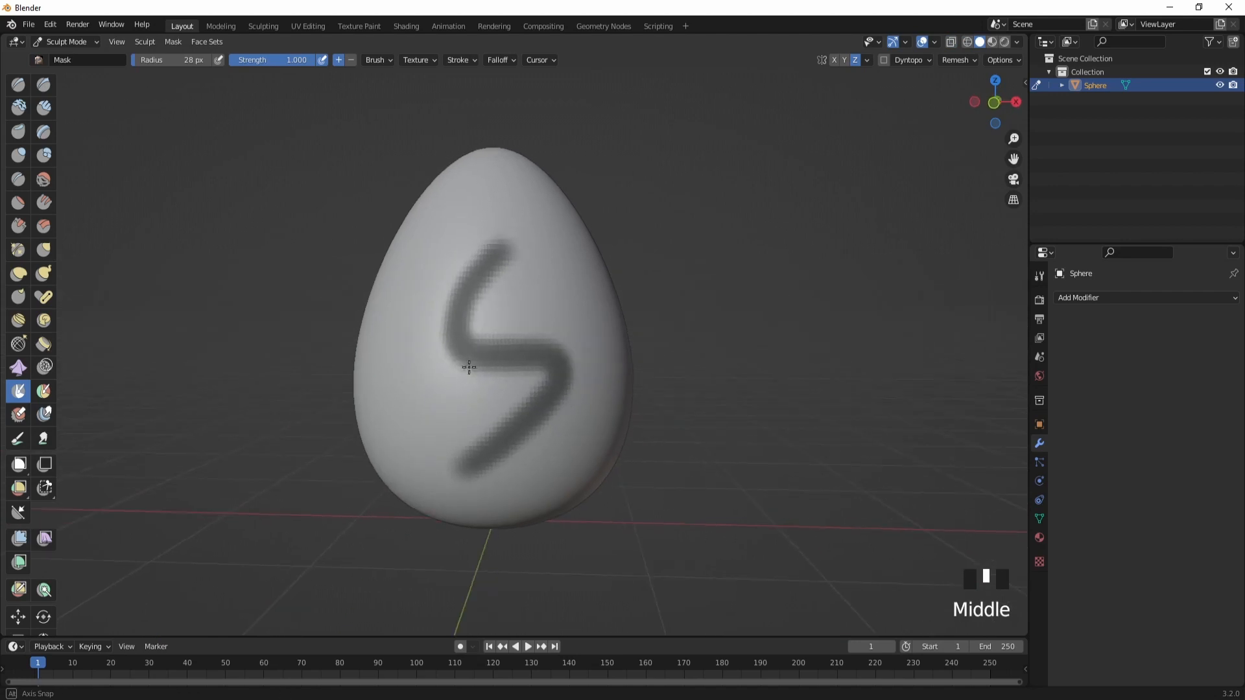
key(ctrl+z)
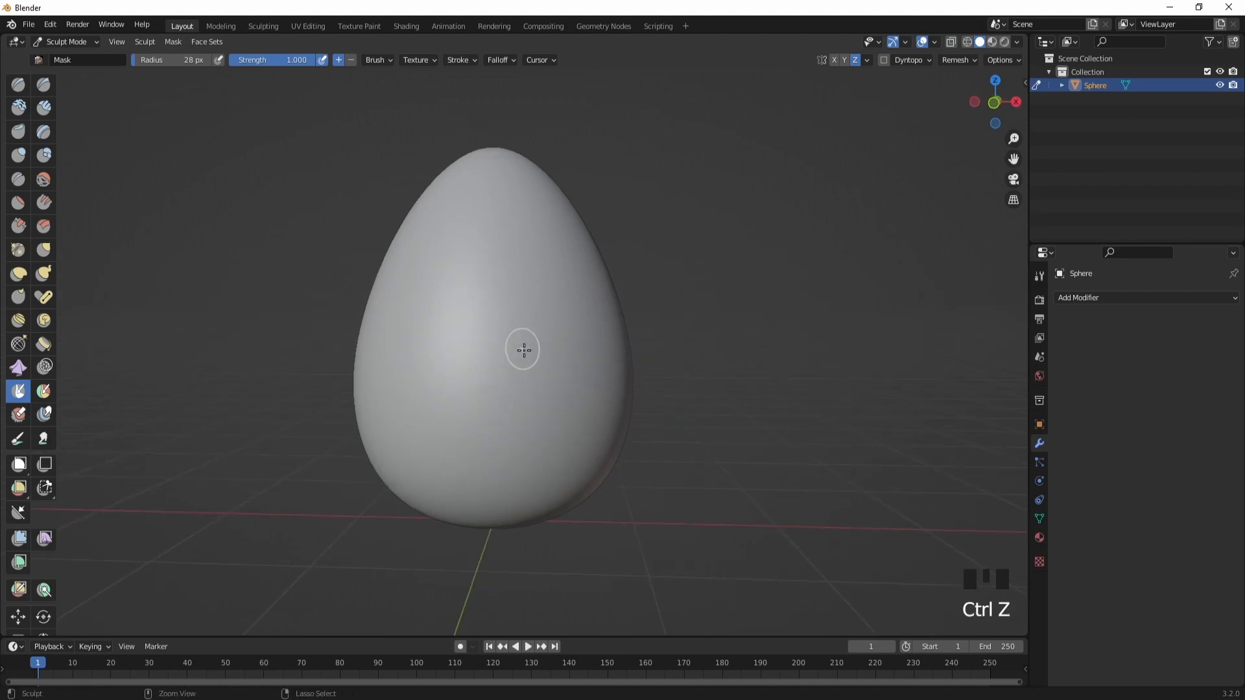
- Set the sculpt radial symmetry around Z to 8 and return to the front view
click(867, 59)
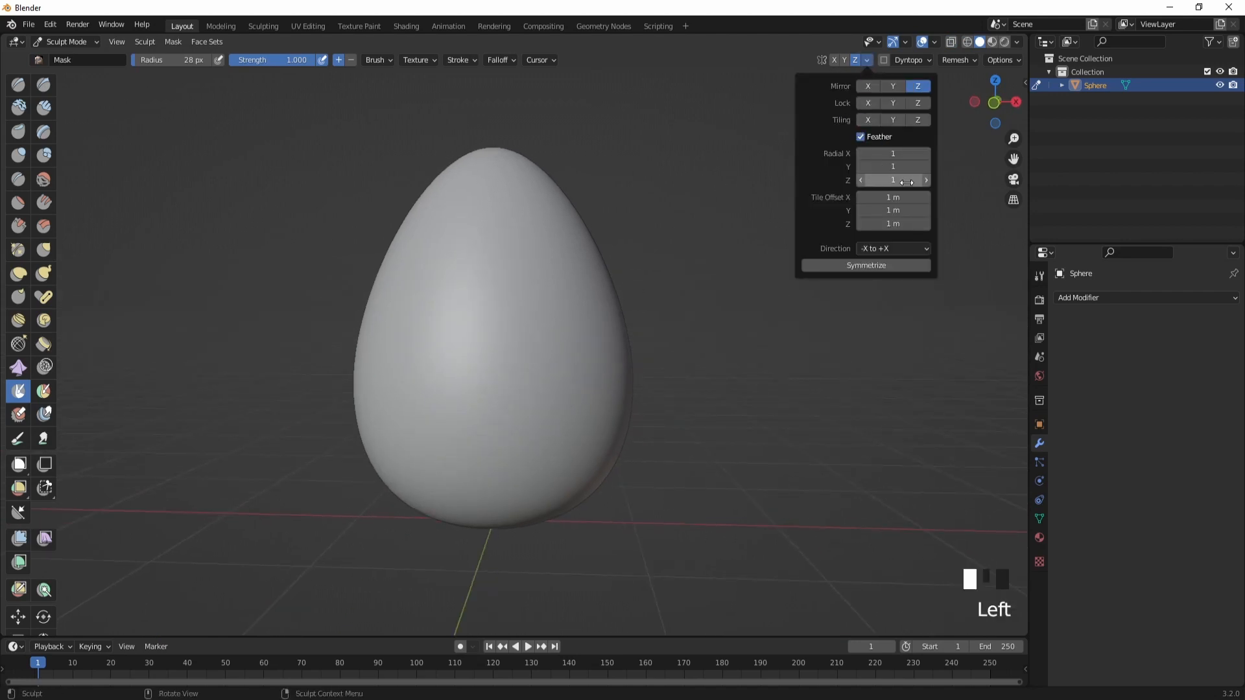
click(927, 179)
click(927, 180)
click(928, 180)
middle_drag(439, 310, 434, 350)
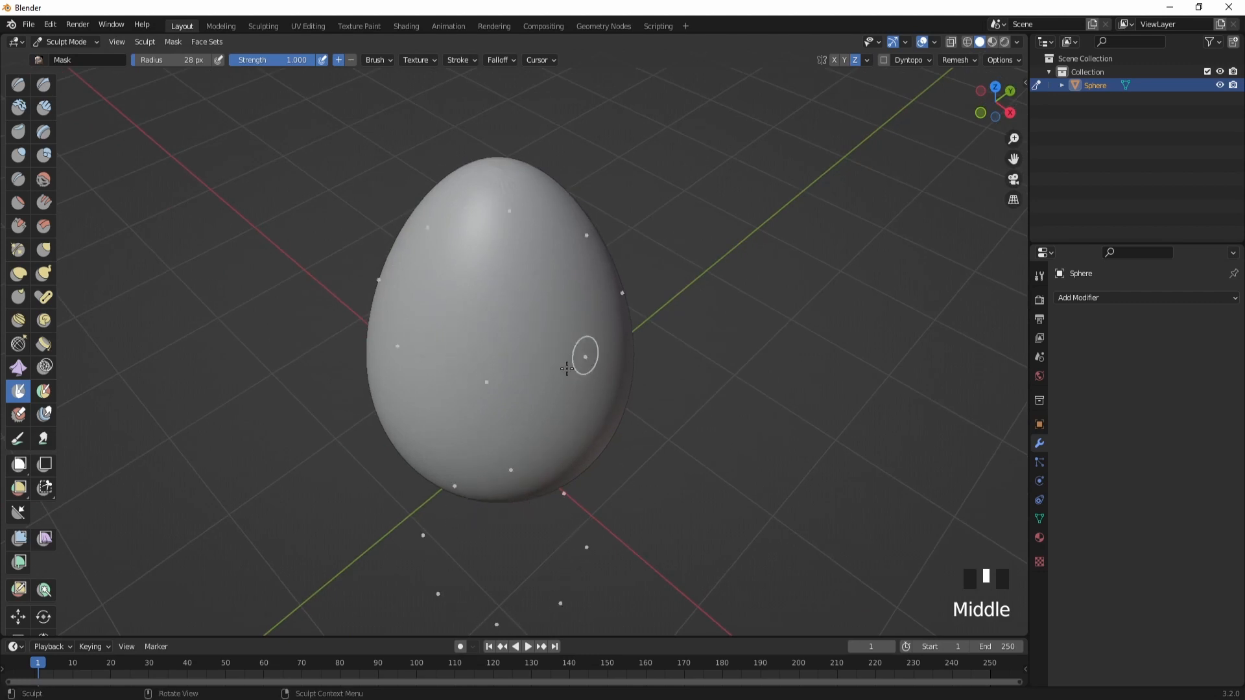
key(KP_1)
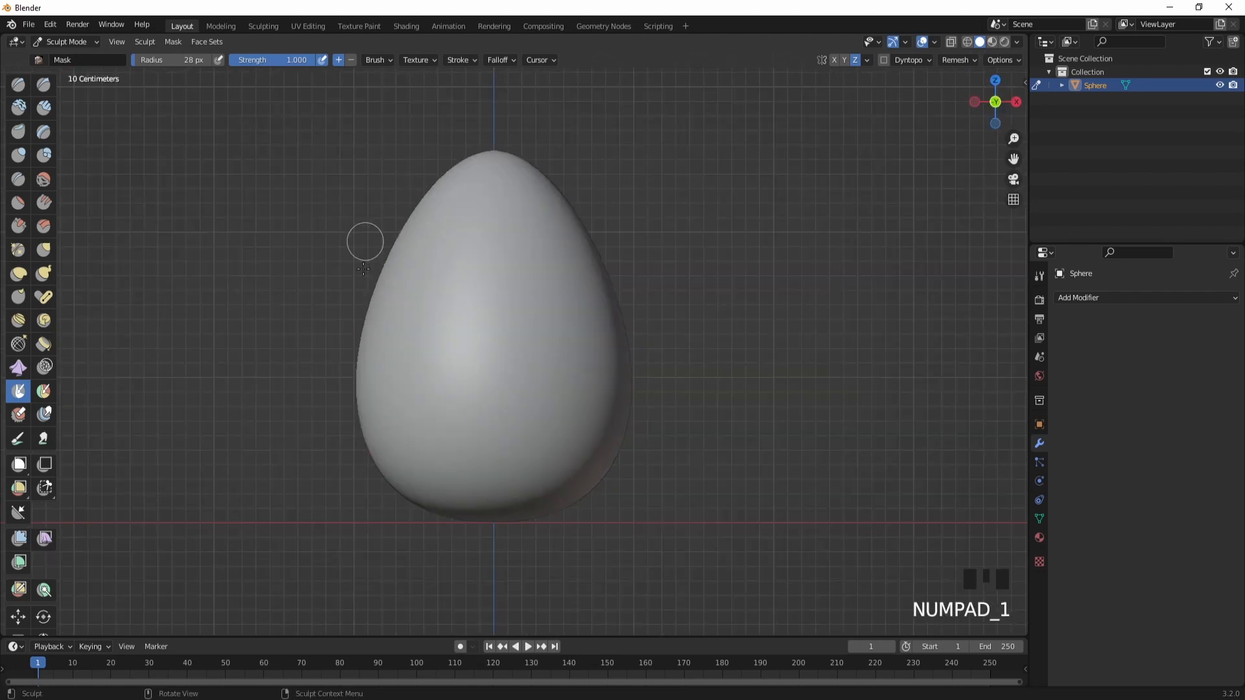
- Paint wavy vertical mask stripes around the egg's middle using the radial symmetry, undoing the first attempt
mouse_move(484, 268)
mouse_down()
mouse_move(478, 369)
mouse_move(501, 388)
mouse_up()
key(ctrl+z)
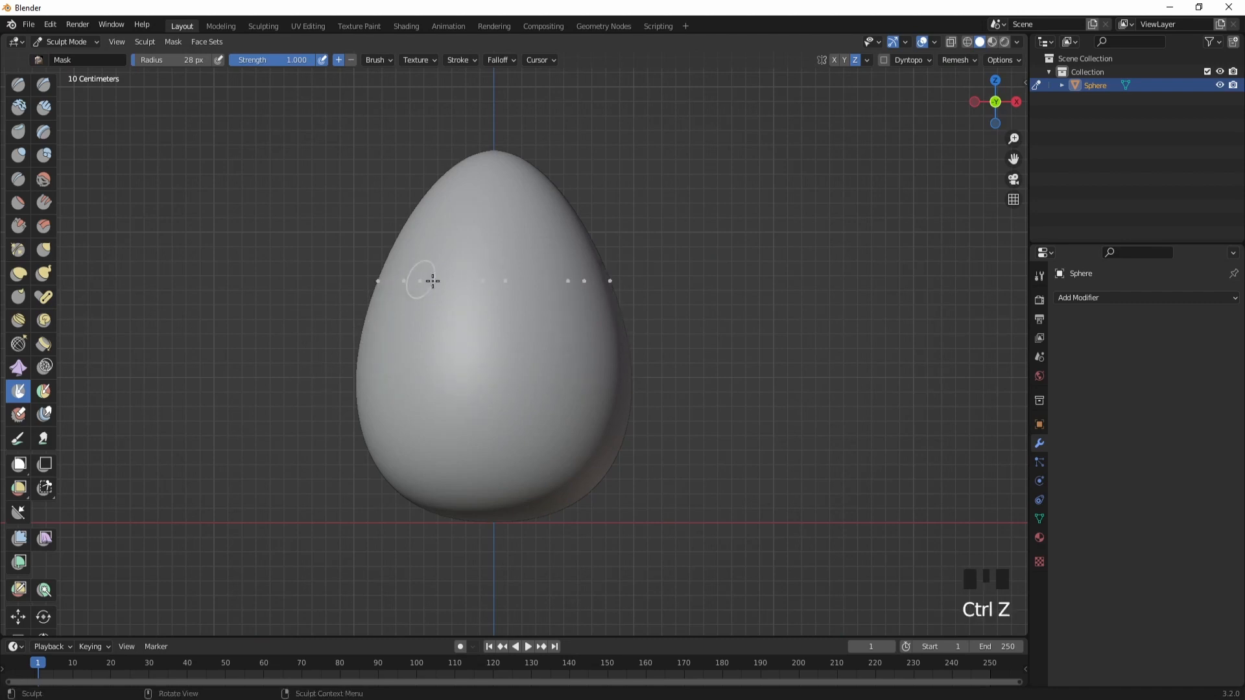
drag(464, 282, 503, 447)
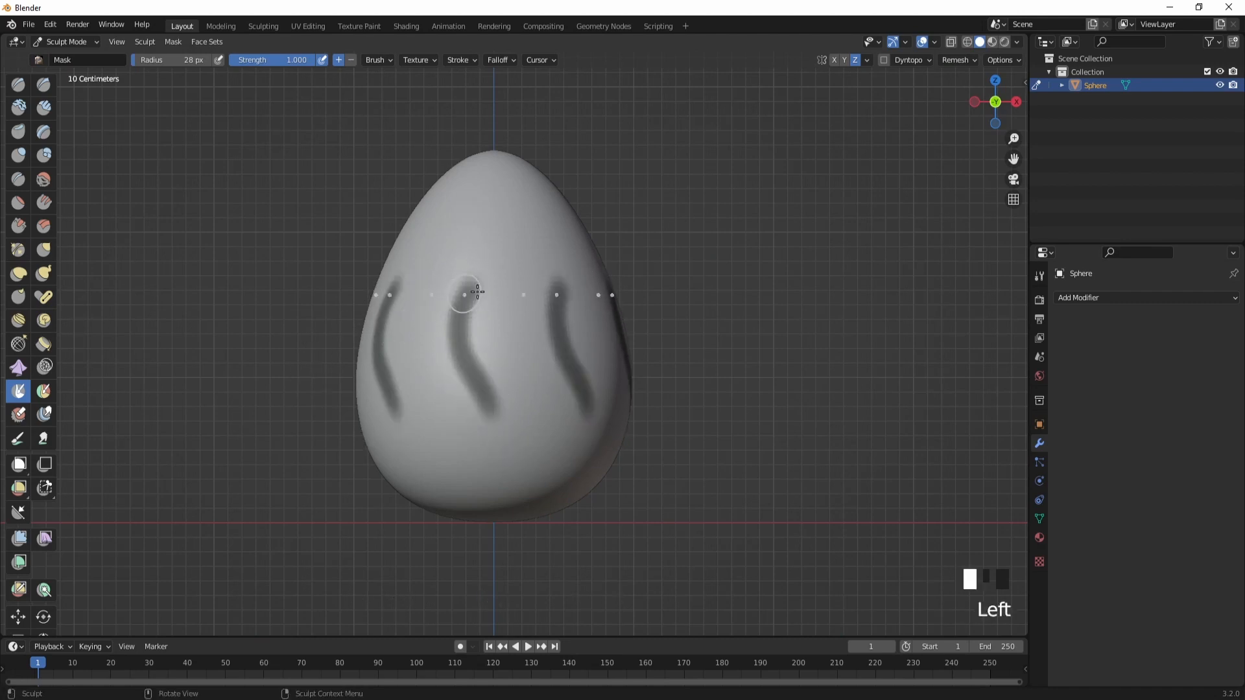
mouse_move(474, 286)
mouse_down()
mouse_move(463, 328)
mouse_move(496, 400)
mouse_move(476, 352)
mouse_up()
- Reduce the Mask brush radius to 17 px and broaden the upper ends of the wavy stripes
key(f)
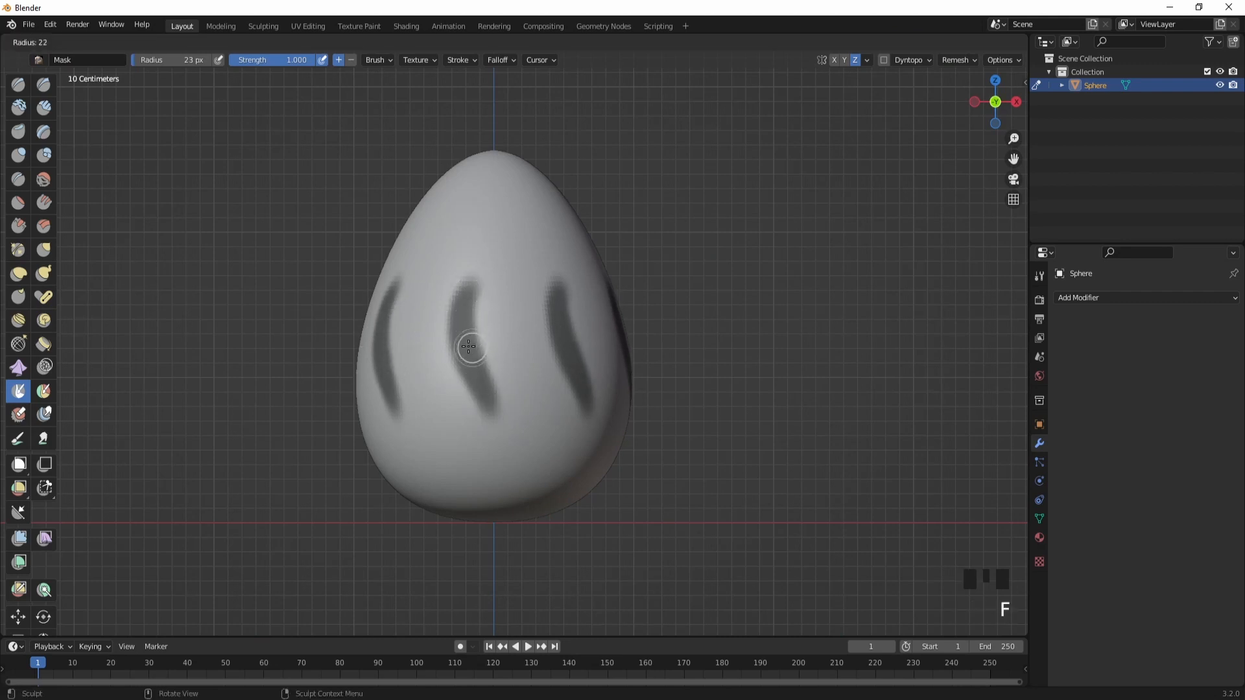
click(465, 350)
drag(459, 290, 458, 285)
mouse_move(462, 340)
mouse_down()
mouse_move(453, 286)
mouse_move(468, 292)
mouse_up()
drag(469, 298, 457, 287)
drag(459, 295, 462, 287)
drag(463, 296, 466, 311)
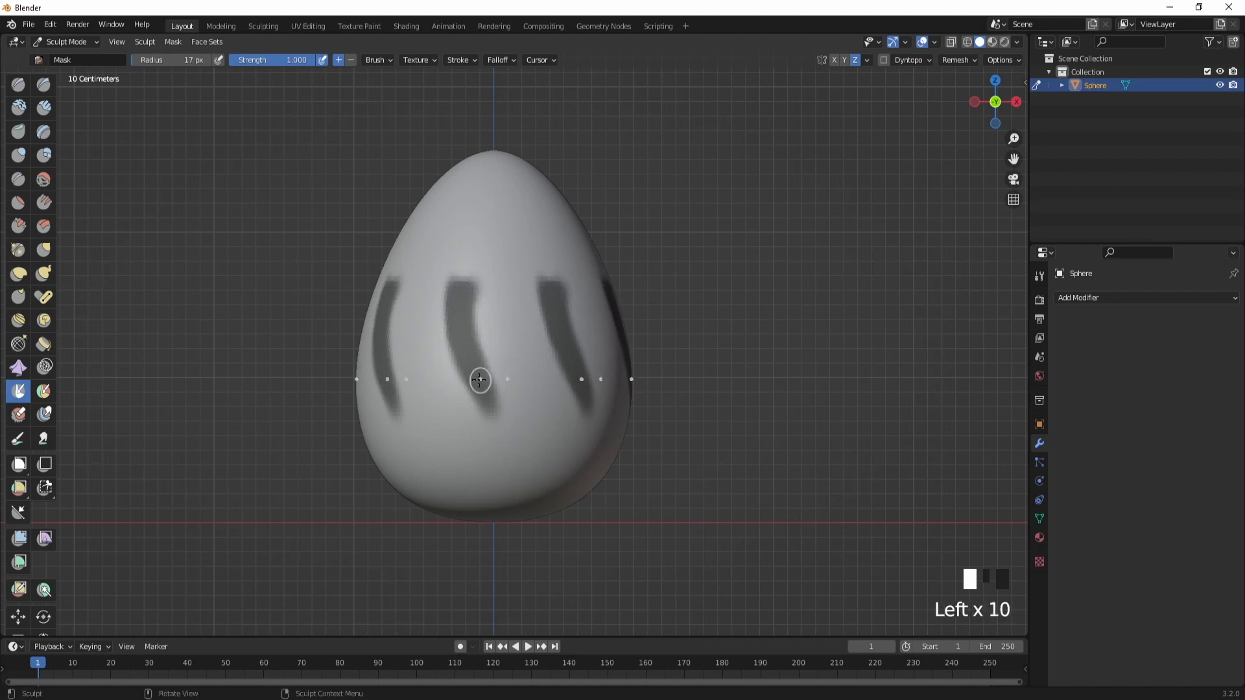
- Extend the wavy mask stripes down toward the egg's base and thicken their lower halves
mouse_move(479, 392)
mouse_down()
mouse_move(509, 457)
mouse_move(500, 447)
mouse_up()
mouse_move(469, 369)
mouse_down()
mouse_move(503, 447)
mouse_move(487, 389)
mouse_move(495, 411)
mouse_up()
drag(456, 317, 460, 357)
drag(456, 324, 462, 357)
mouse_move(456, 328)
mouse_down()
mouse_move(505, 415)
mouse_move(508, 472)
mouse_up()
drag(510, 453, 507, 468)
drag(506, 465, 515, 471)
- Widen the stripes along their full length and trim their right edges by erasing excess mask
drag(450, 291, 452, 301)
drag(451, 291, 455, 308)
drag(455, 298, 457, 341)
drag(454, 316, 462, 343)
drag(496, 418, 508, 441)
mouse_move(501, 421)
mouse_down()
mouse_move(519, 447)
mouse_move(513, 472)
mouse_up()
mouse_move(454, 305)
mouse_down()
mouse_move(453, 350)
mouse_move(460, 293)
mouse_up()
drag(462, 295, 474, 341)
mouse_move(493, 400)
mouse_down()
mouse_move(470, 363)
mouse_move(481, 383)
mouse_move(475, 294)
mouse_move(479, 314)
mouse_up()
mouse_move(485, 356)
ctrl+mouse_down()
mouse_move(504, 381)
mouse_move(495, 386)
mouse_move(492, 363)
mouse_move(453, 395)
mouse_move(467, 391)
mouse_move(477, 414)
ctrl+mouse_up()
mouse_move(477, 414)
ctrl+mouse_down()
mouse_move(496, 412)
mouse_move(505, 432)
mouse_move(503, 417)
mouse_move(521, 465)
mouse_move(520, 442)
ctrl+mouse_up()
- In front view, box-mask the egg's whole top above the stripes and its base below them
mouse_move(775, 329)
middle_down()
mouse_move(623, 381)
mouse_move(655, 502)
mouse_move(649, 402)
mouse_move(661, 314)
middle_up()
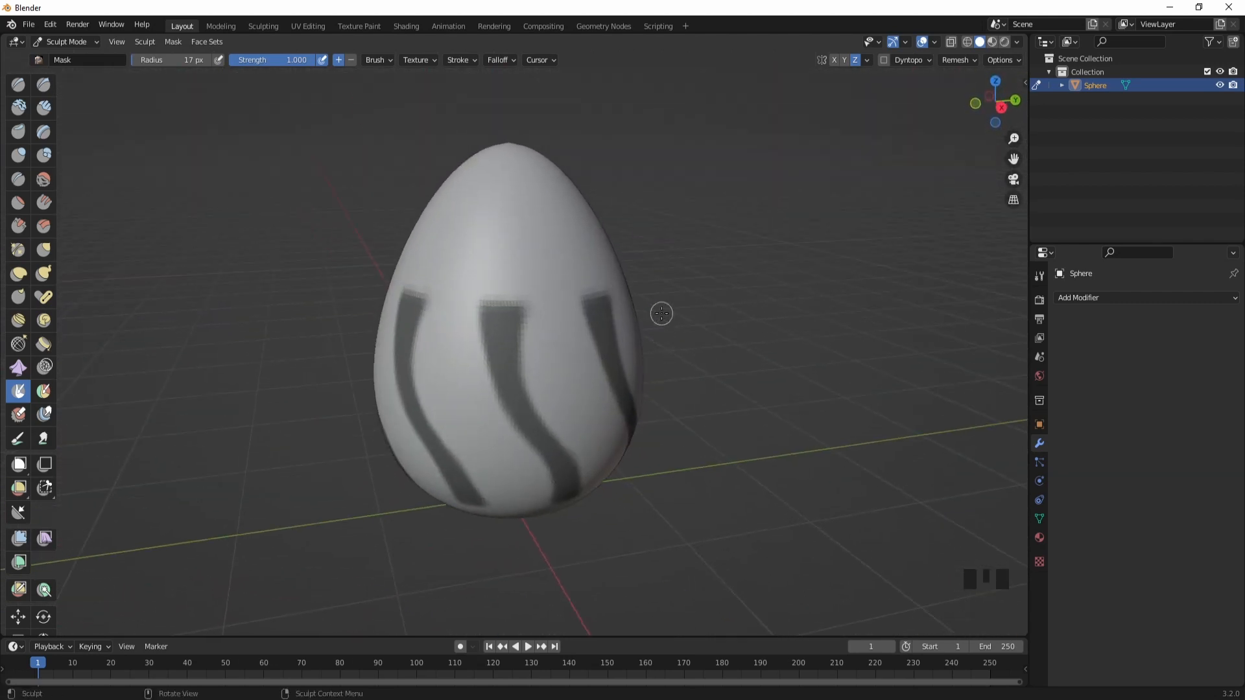
key(KP_1)
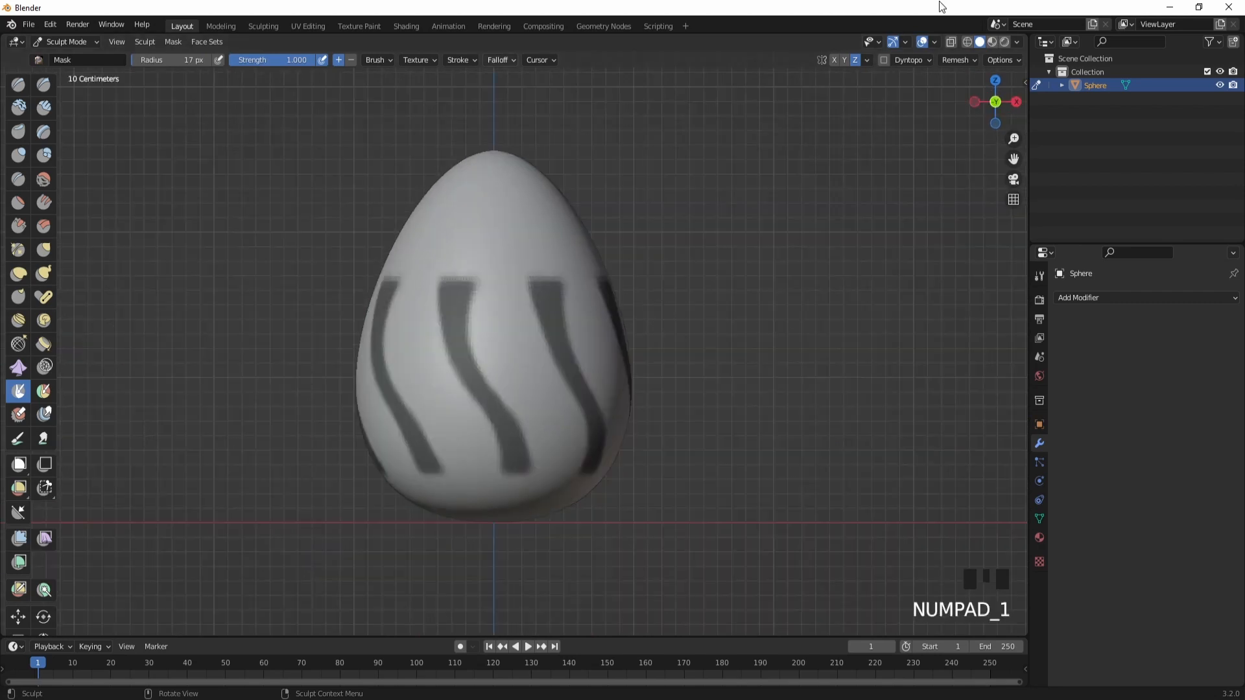
click(19, 465)
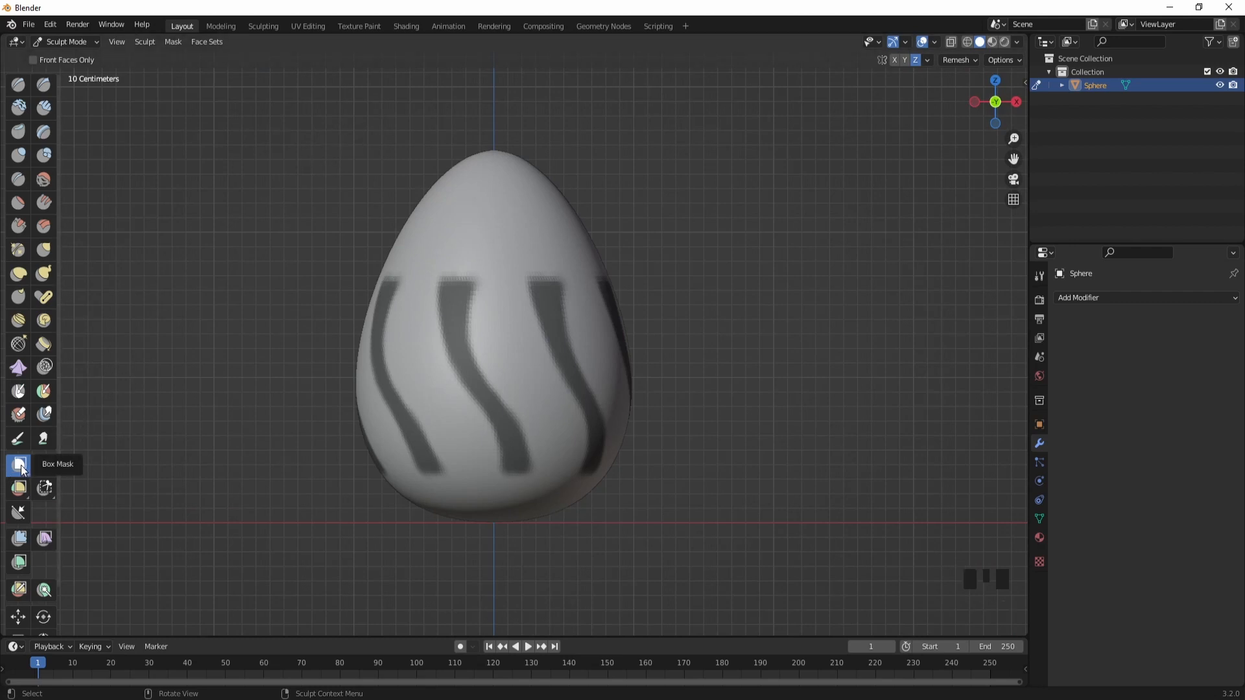
shift+drag(415, 208, 569, 221)
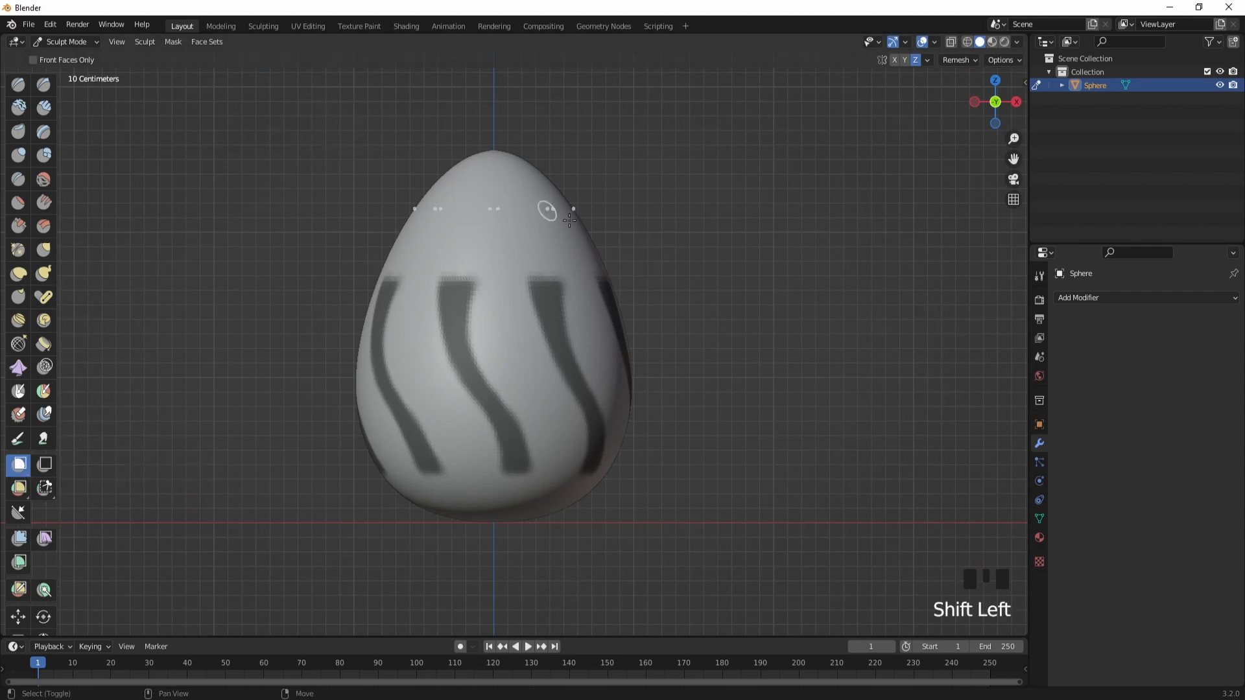
click(23, 467)
drag(306, 96, 696, 282)
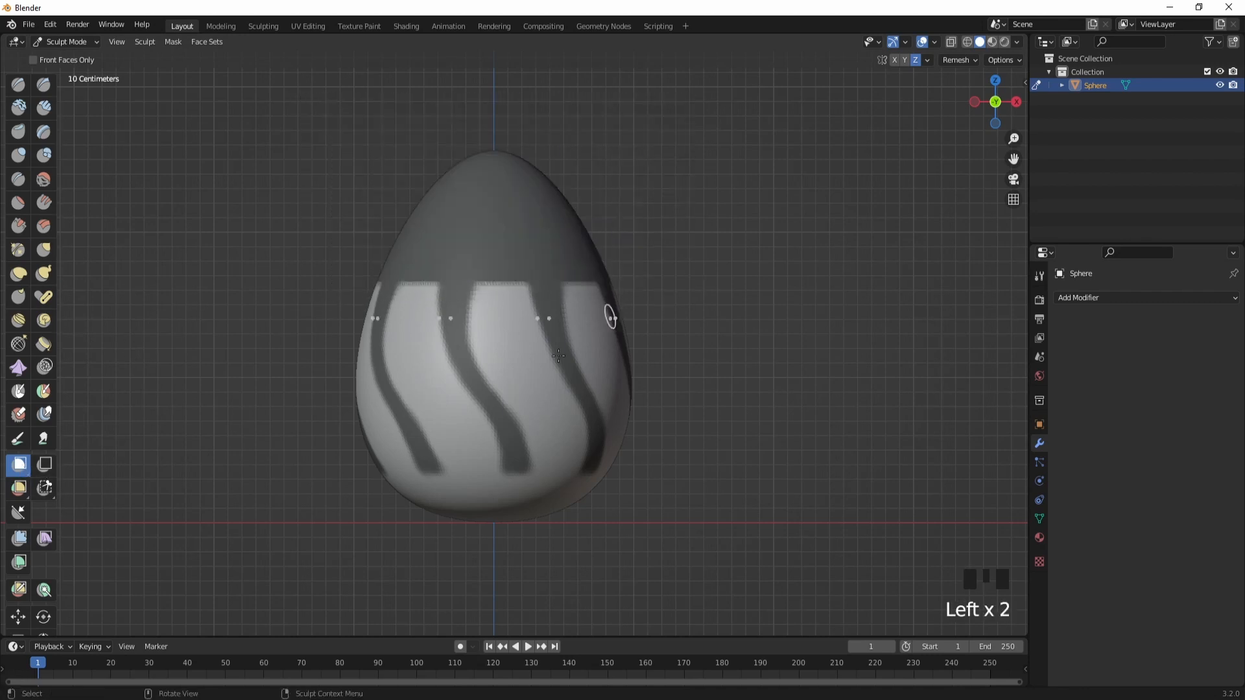
drag(315, 585, 687, 461)
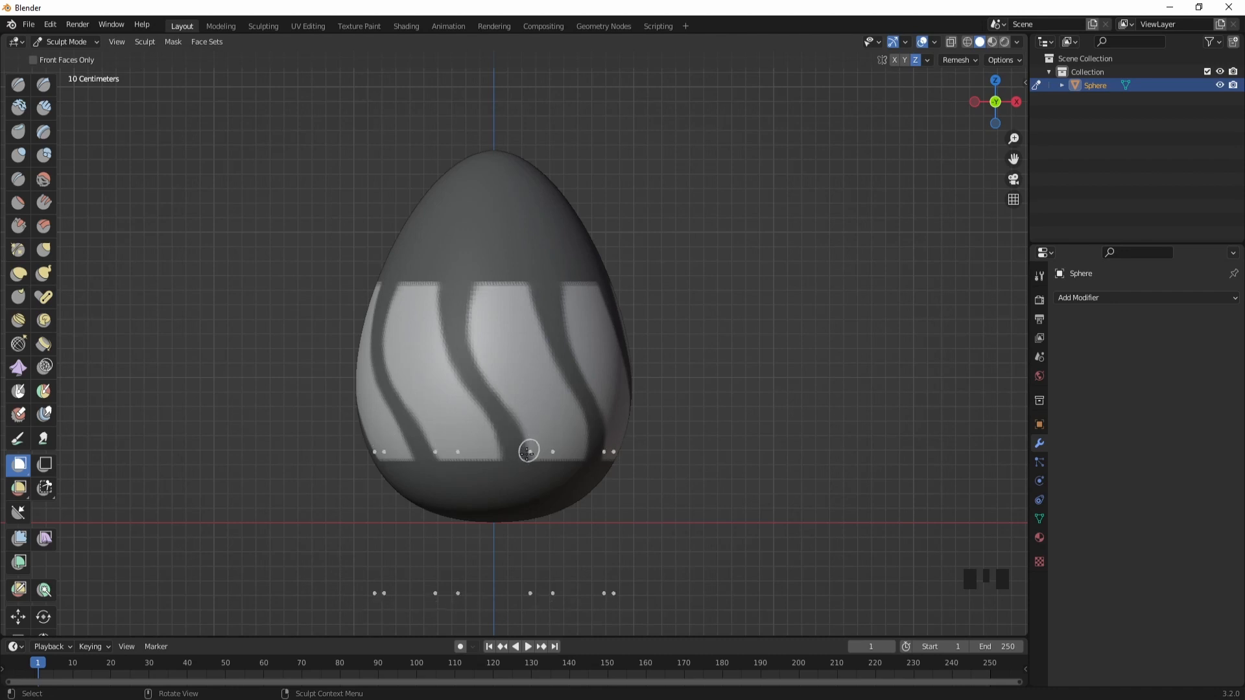
- Touch up the junctions between the stripes and the masked top and base with the Mask brush
click(19, 390)
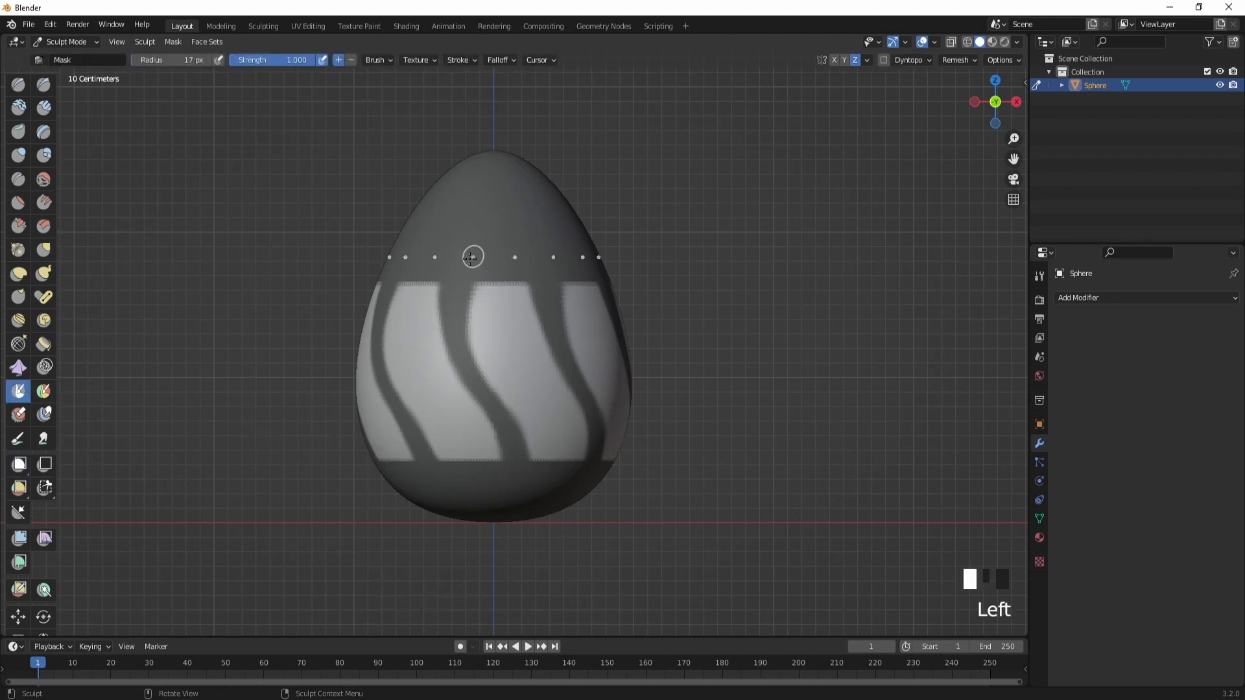
drag(467, 292, 479, 271)
drag(481, 271, 474, 275)
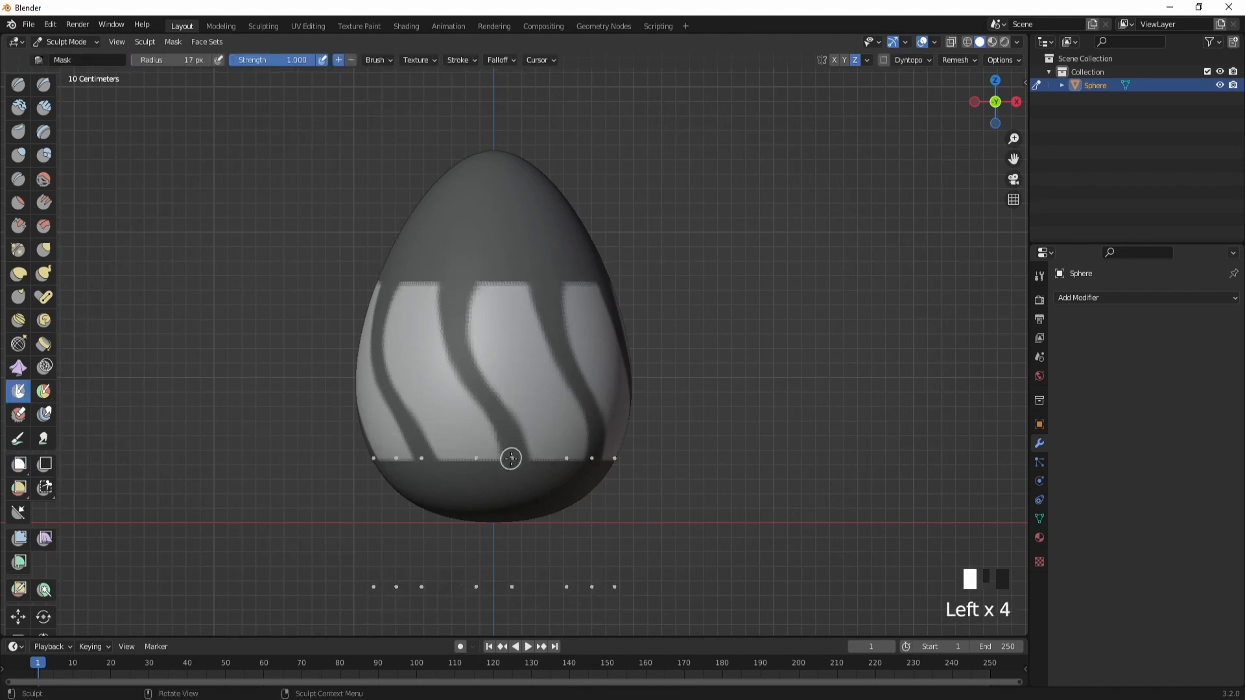
drag(506, 459, 501, 465)
click(502, 464)
click(523, 462)
click(533, 464)
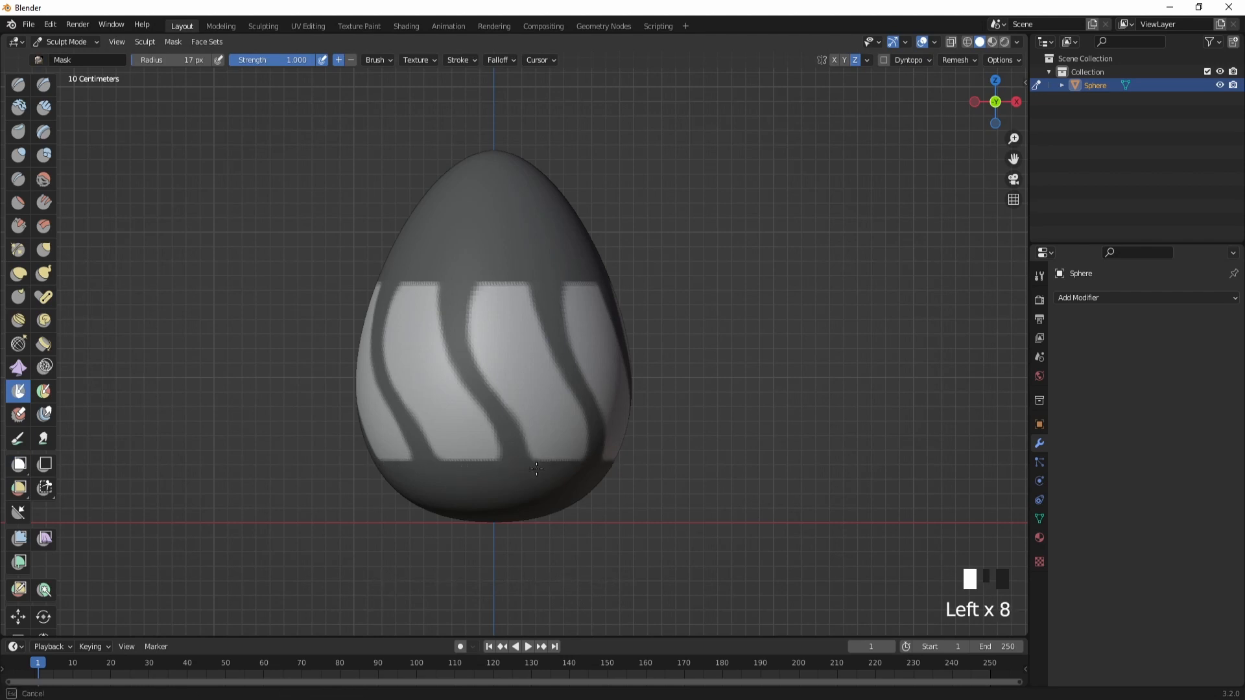
click(530, 463)
click(442, 274)
click(444, 278)
click(447, 280)
click(446, 279)
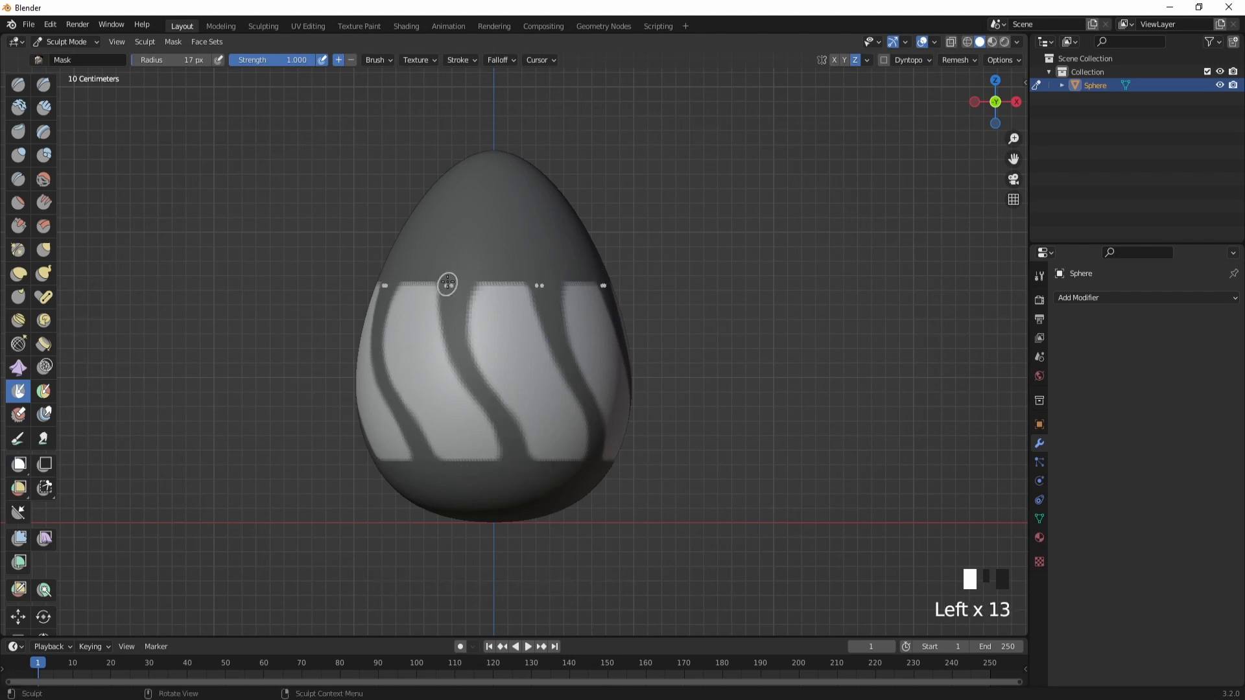
click(446, 271)
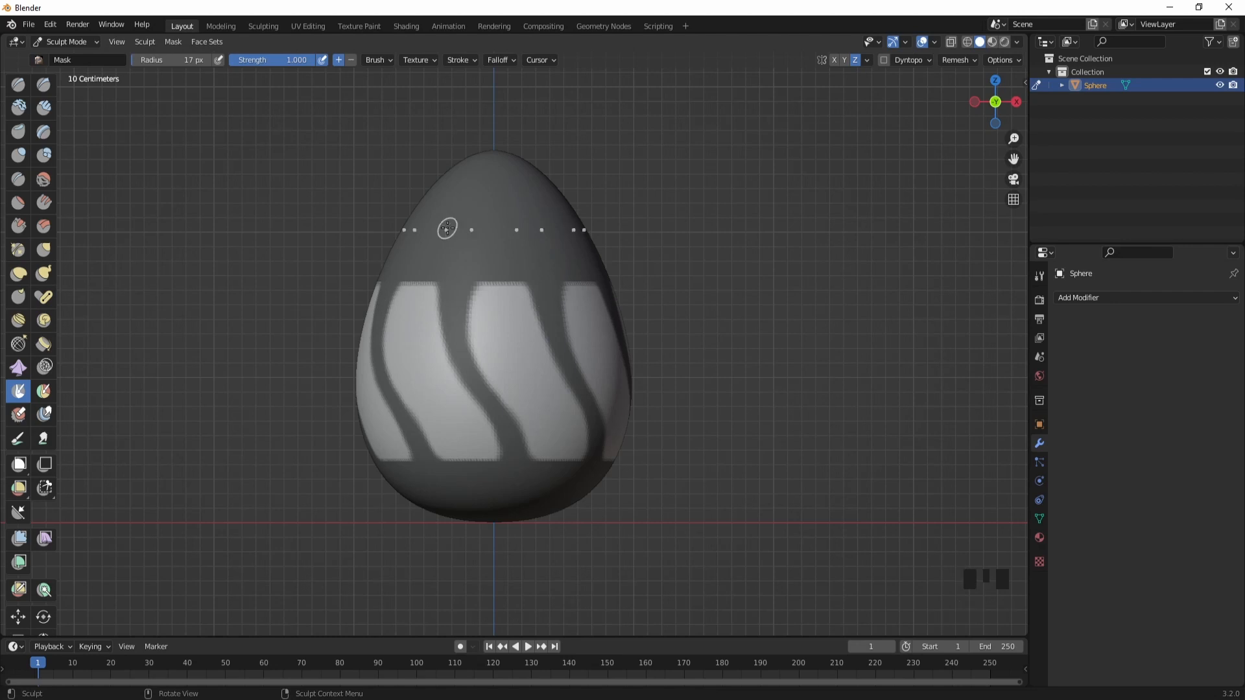
- Try inverting the egg's mask and revert it to the masked stripes, top and base
key(ctrl+i)
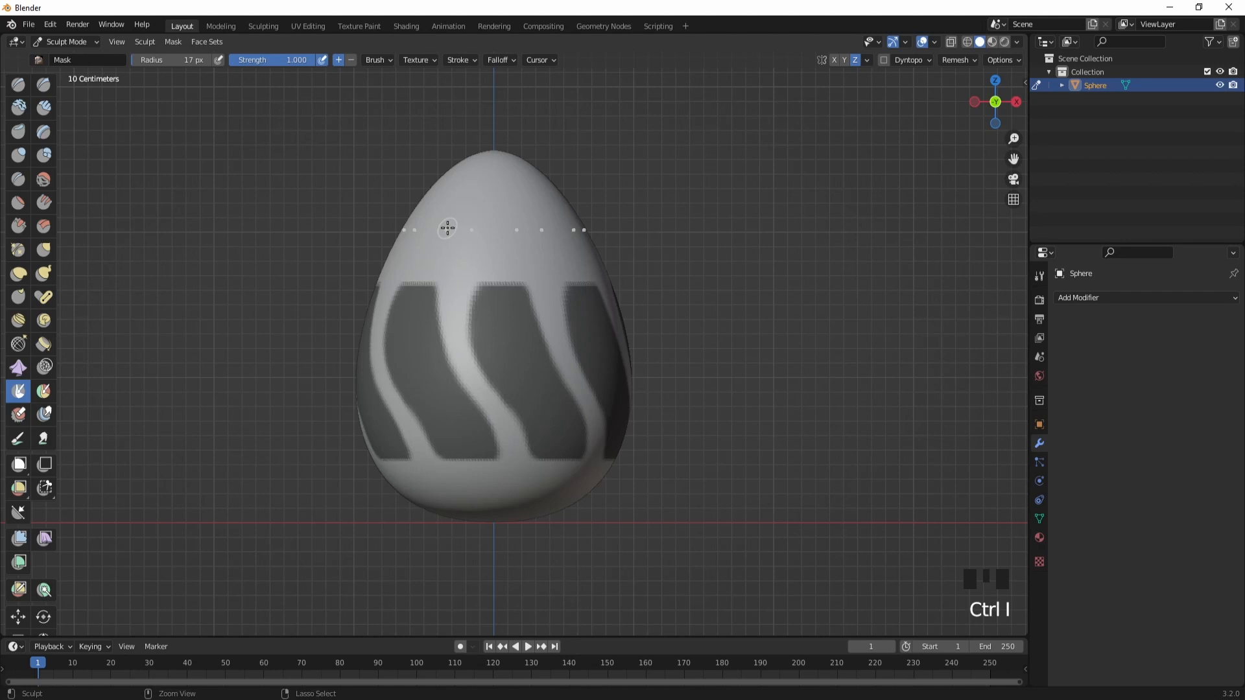
key(ctrl+i)
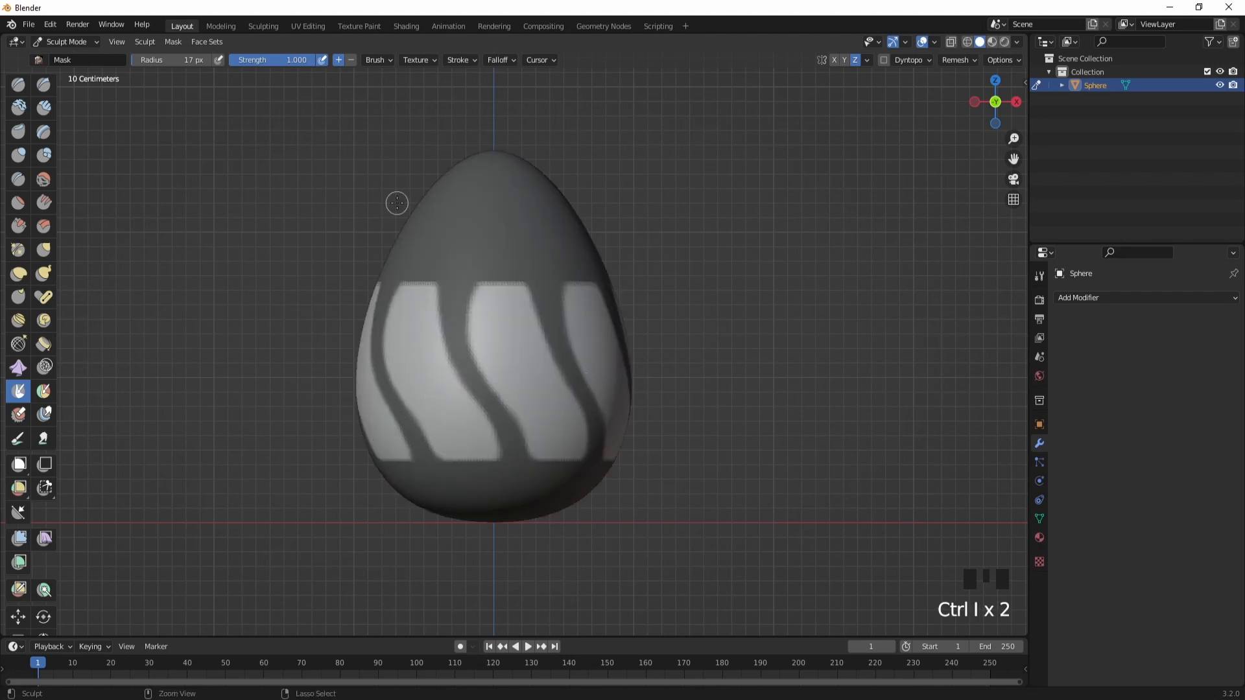
key(ctrl+i)
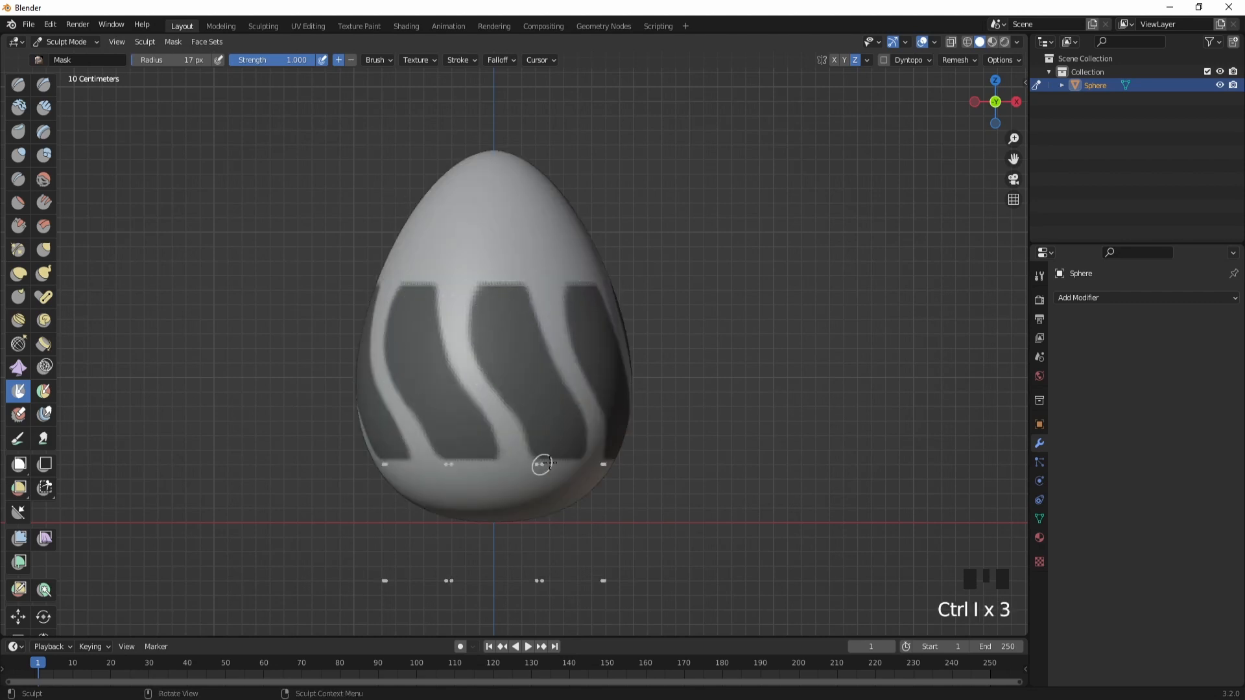
key(ctrl+i)
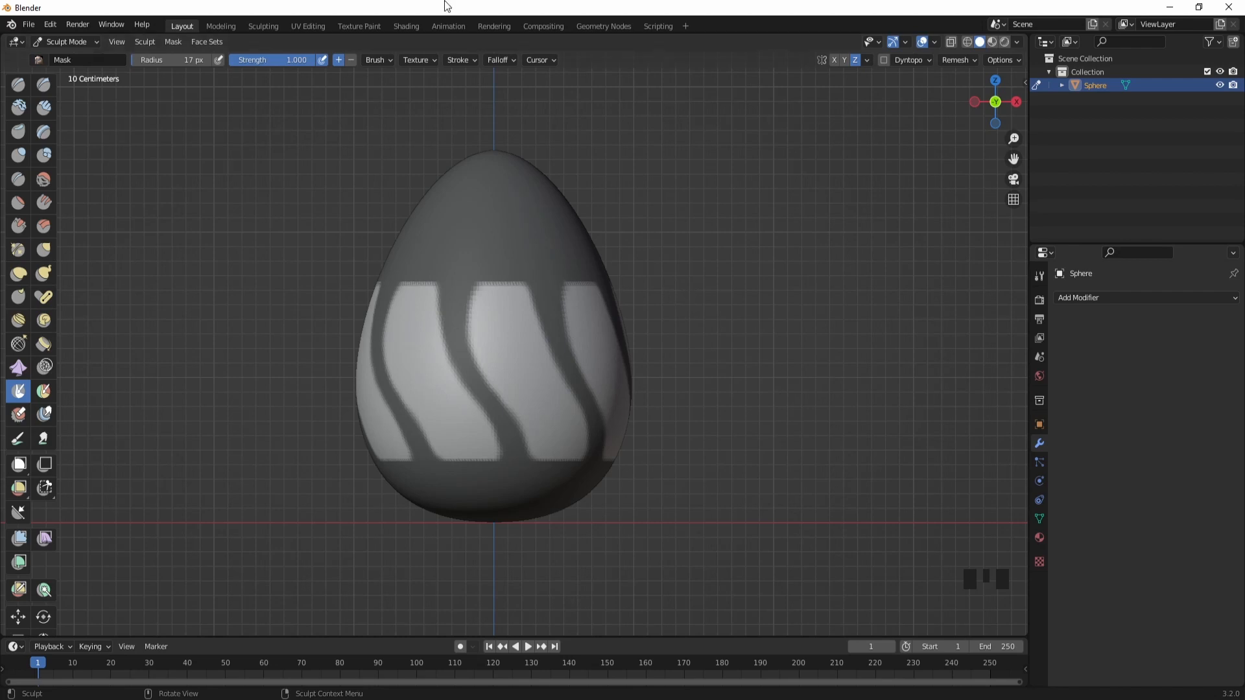
- Extract the masked area as a solid mesh with Mask Extract, using 7 smooth iterations
click(173, 41)
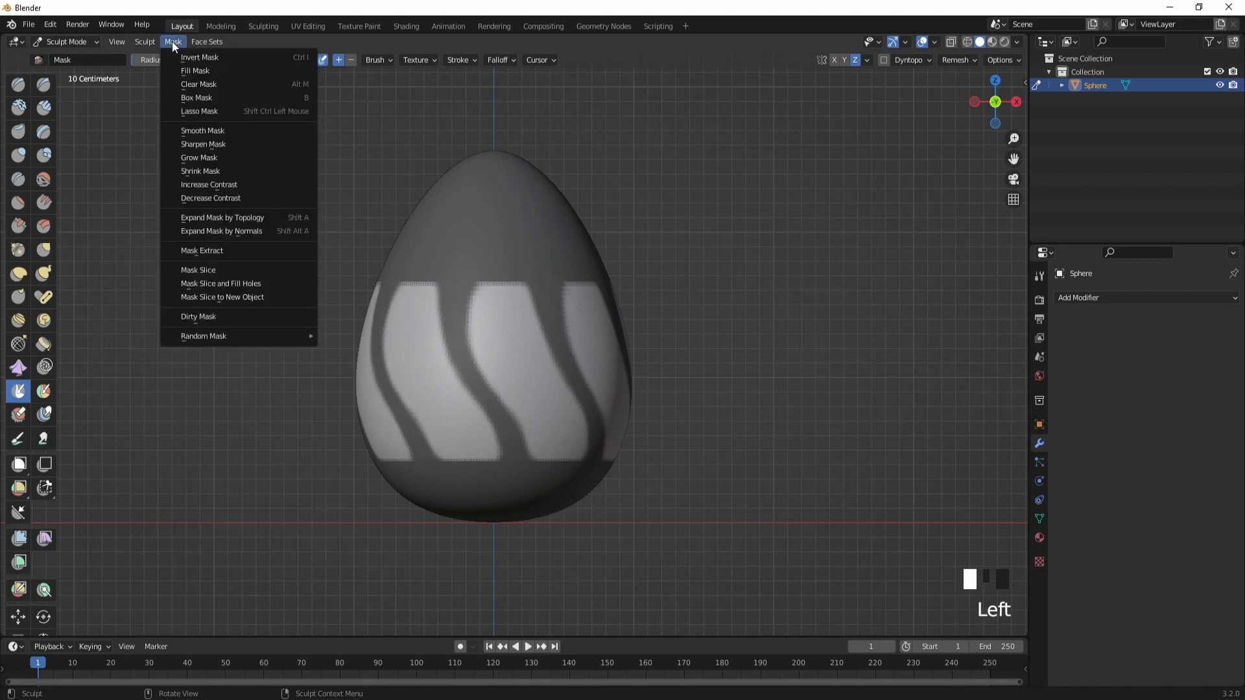
click(207, 250)
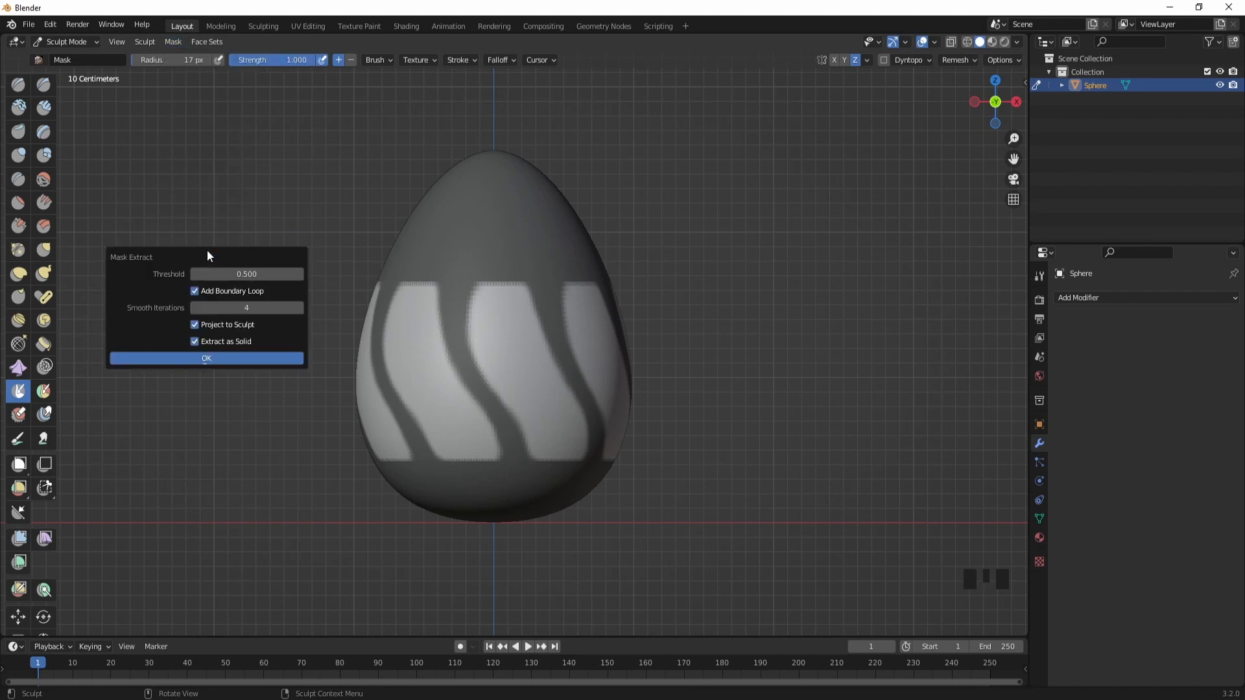
click(300, 313)
click(301, 313)
click(301, 314)
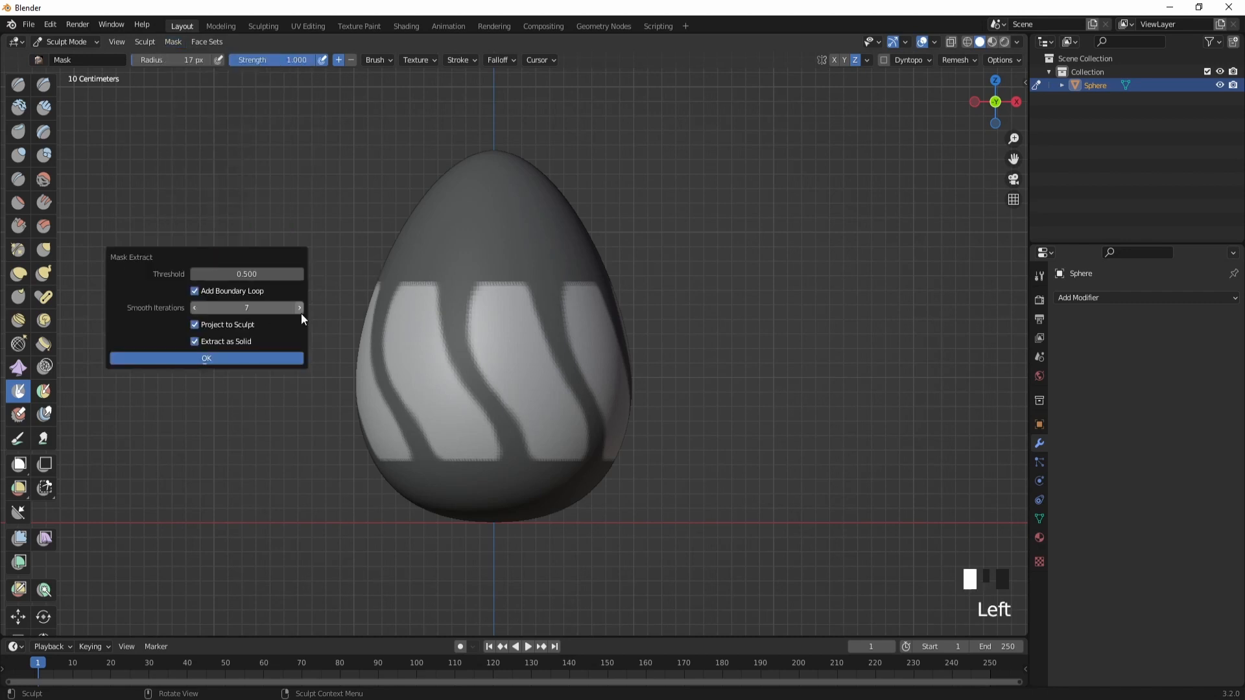
click(301, 313)
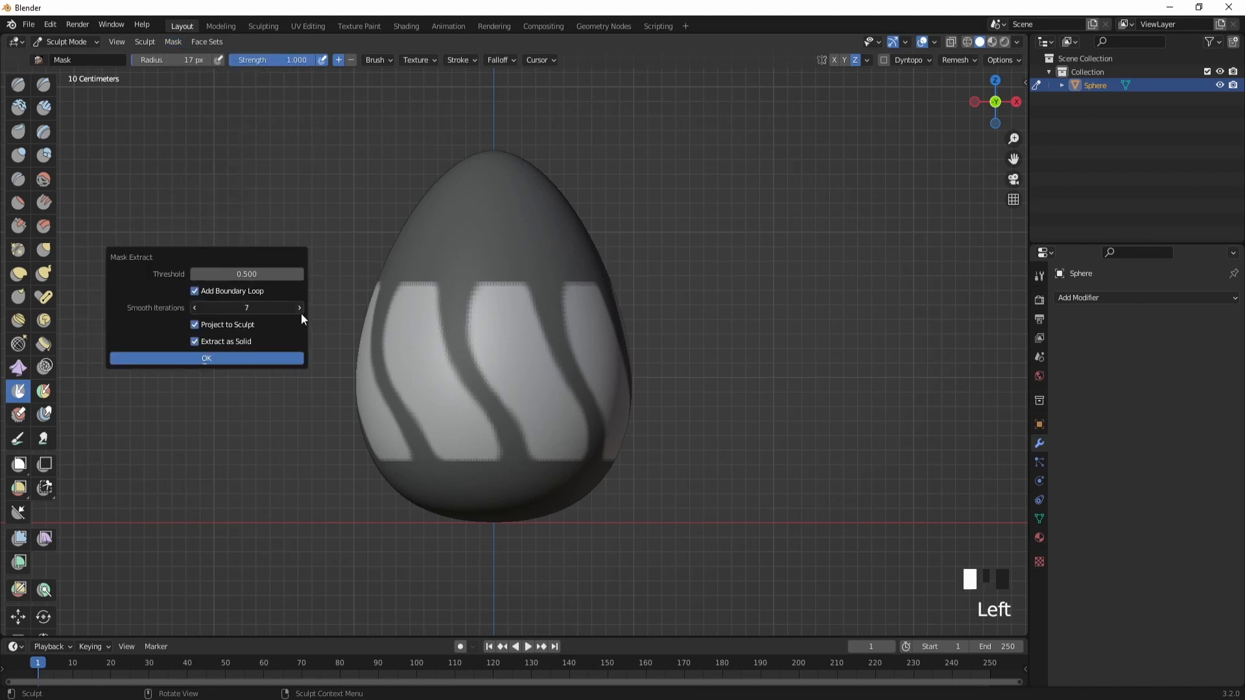
click(195, 359)
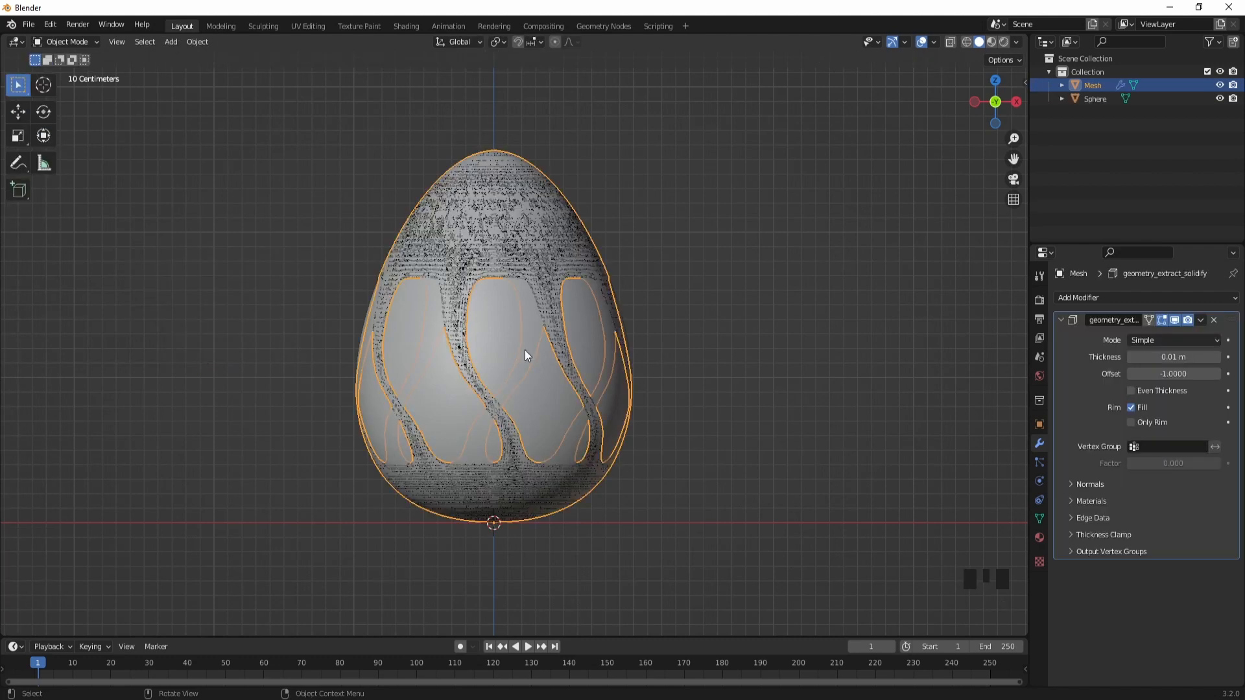
- Hide the original Sphere so only the extracted mesh is displayed
scroll(543, 317, up, 2)
middle_drag(543, 317, 493, 337)
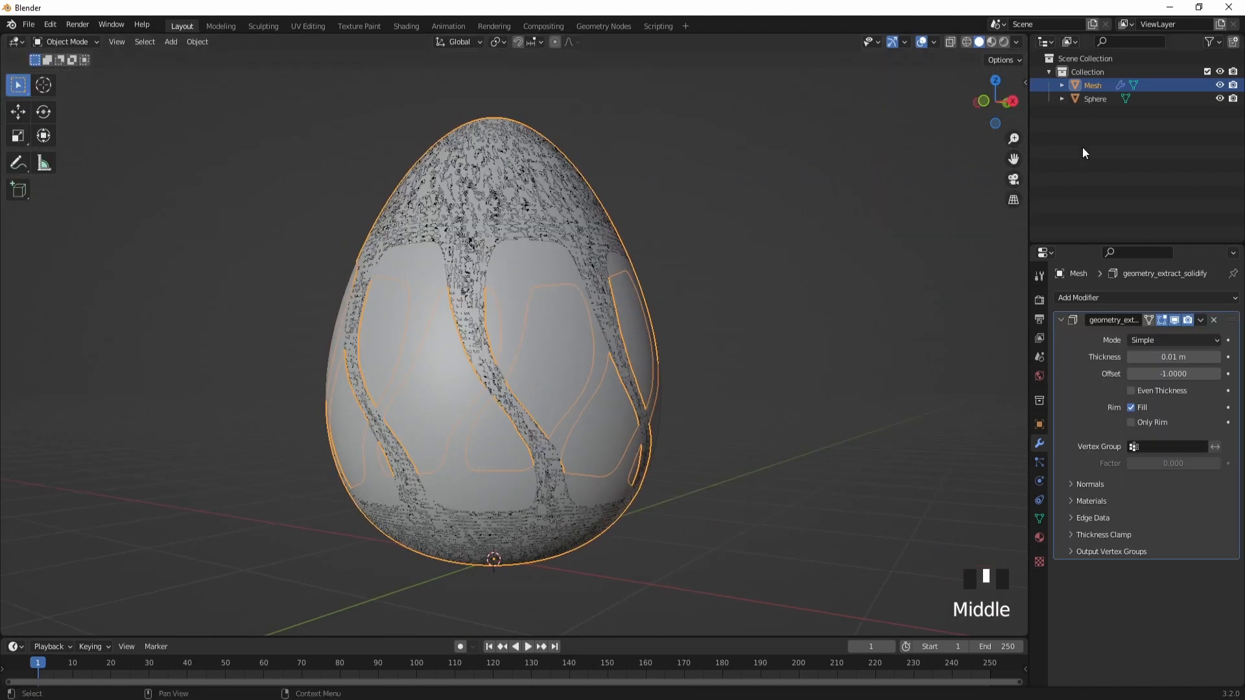
click(1220, 99)
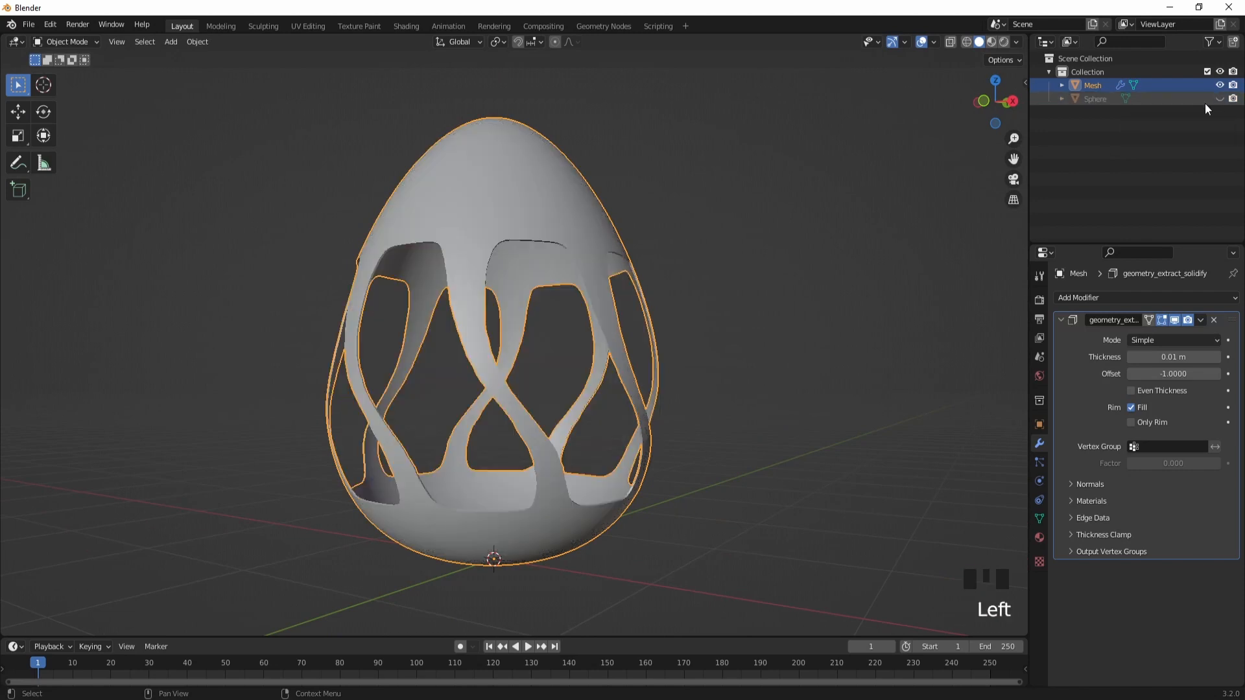
- Examine the extracted mesh's topology in Edit Mode from several angles and return to Object Mode
middle_drag(564, 363, 658, 356)
scroll(479, 379, up, 3)
key(Tab)
scroll(641, 365, down, 2)
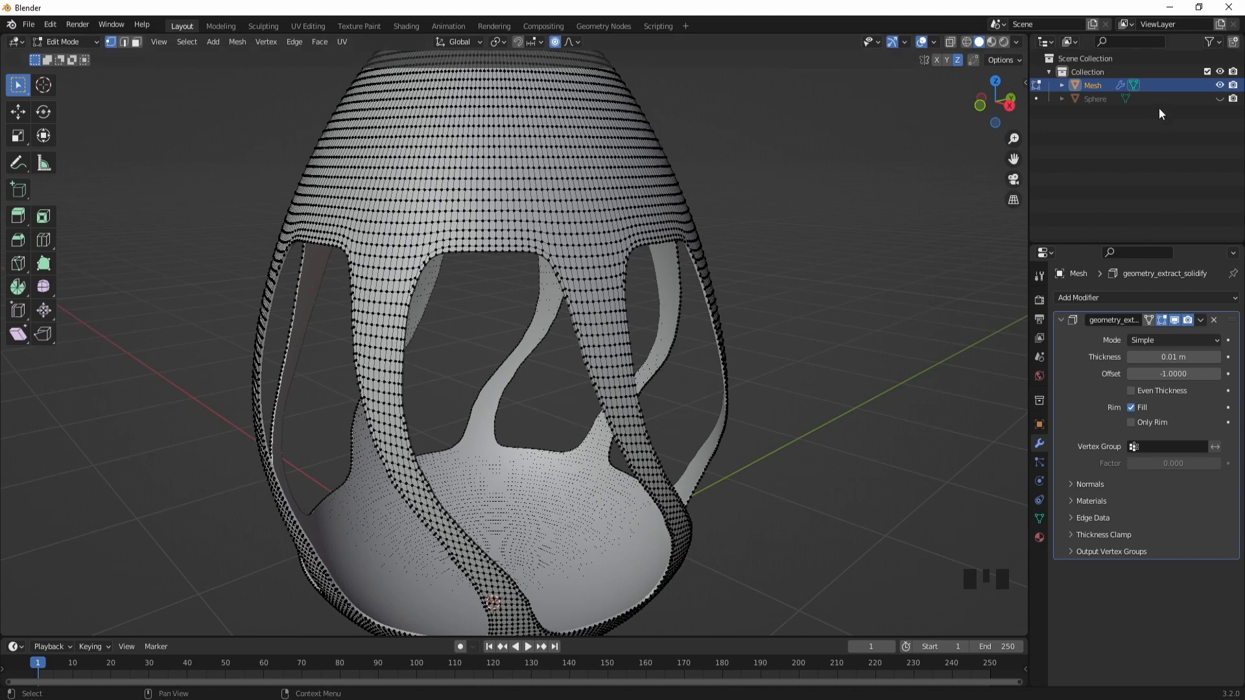
click(1107, 104)
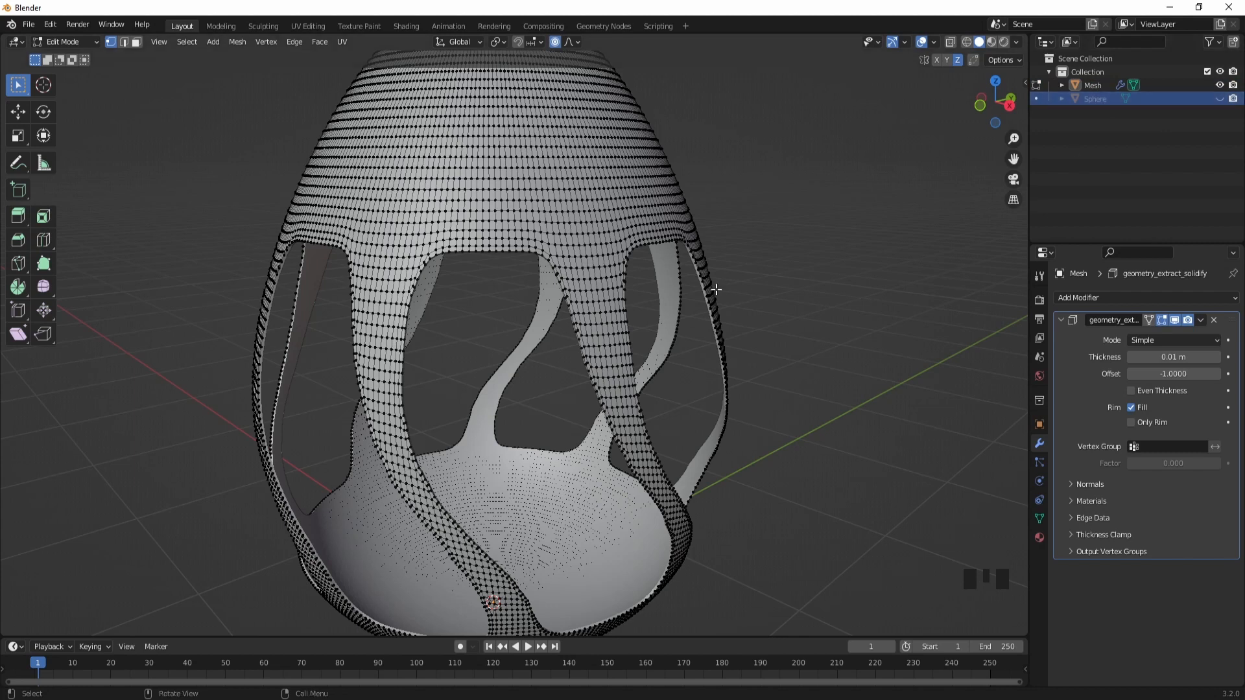
middle_drag(573, 339, 666, 323)
key(Tab)
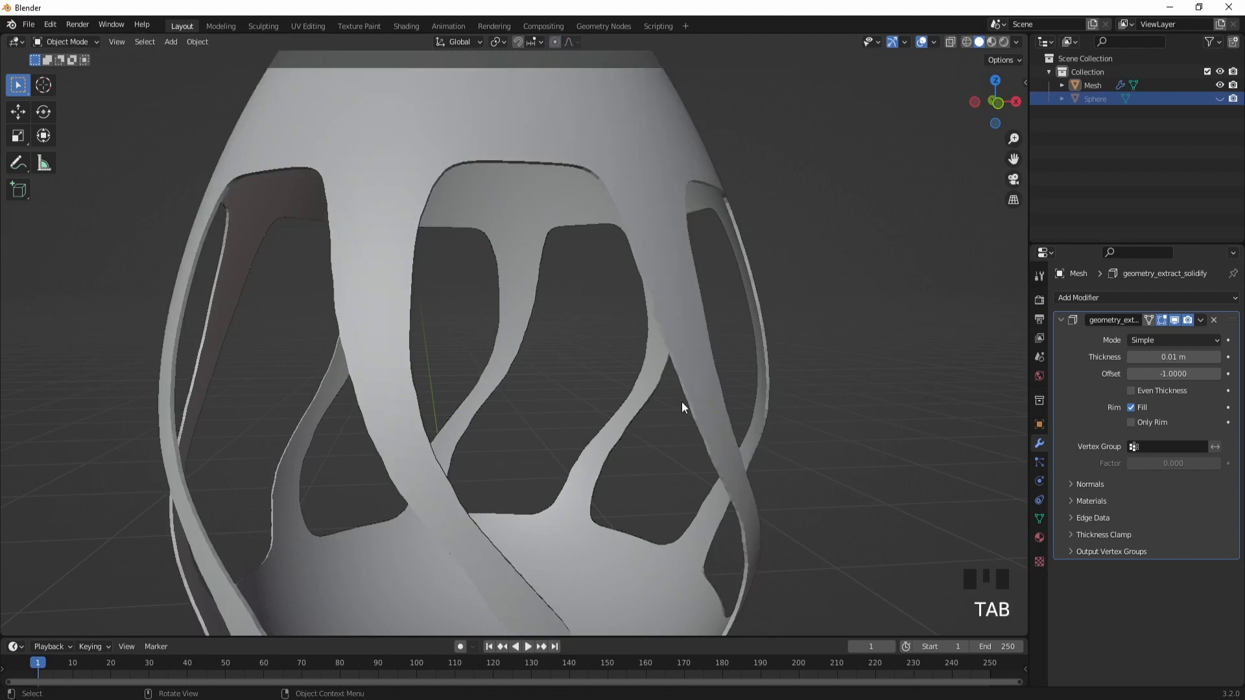
- Switch to material preview shading and give the extracted mesh a new material with a yellow base color
click(1038, 546)
click(1039, 539)
click(992, 42)
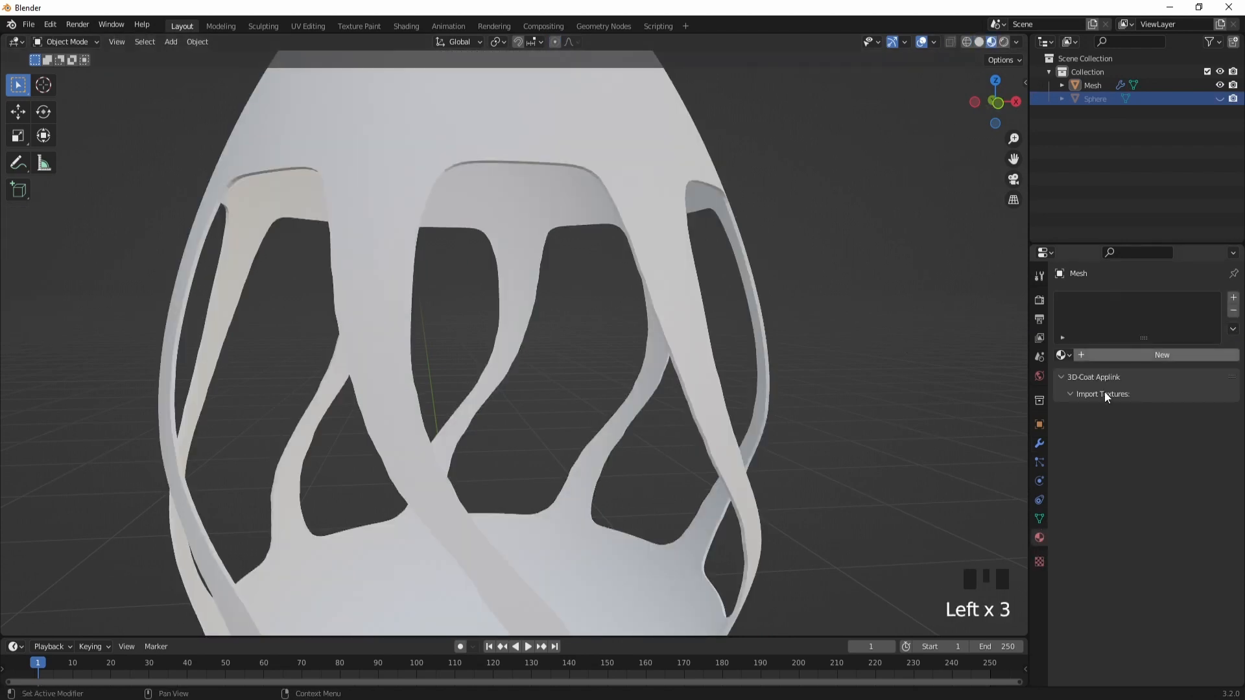
click(1115, 354)
scroll(1107, 535, down, 12)
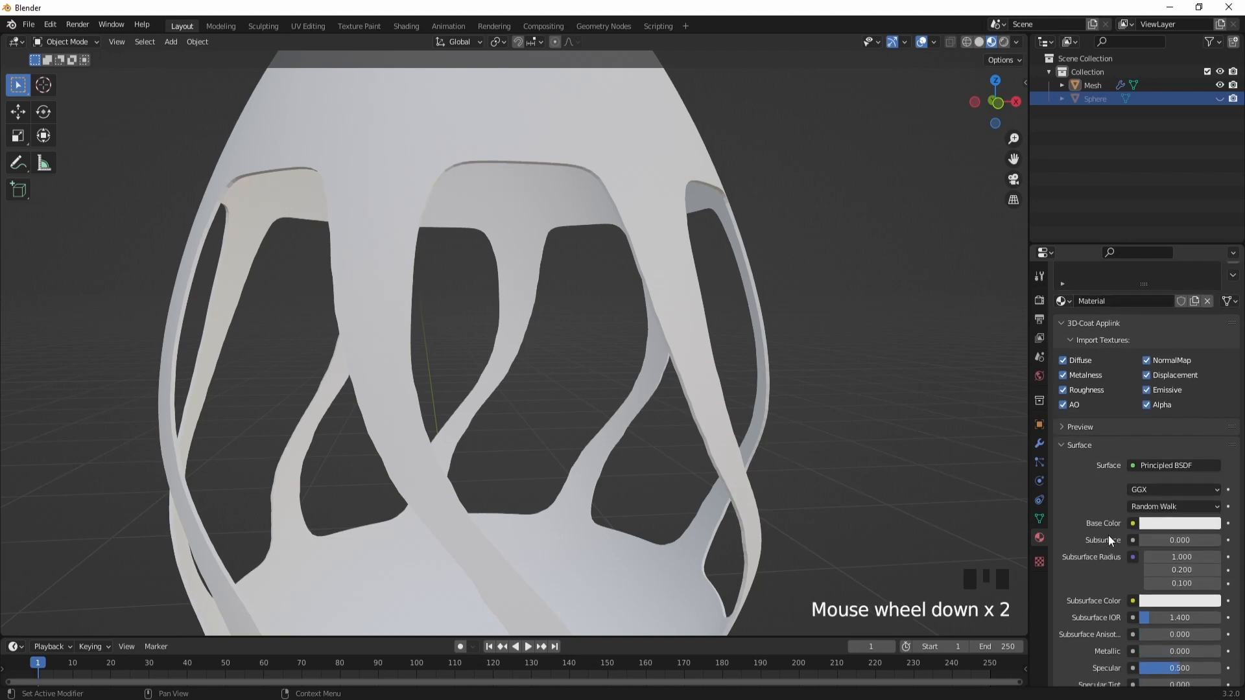
scroll(1105, 531, up, 4)
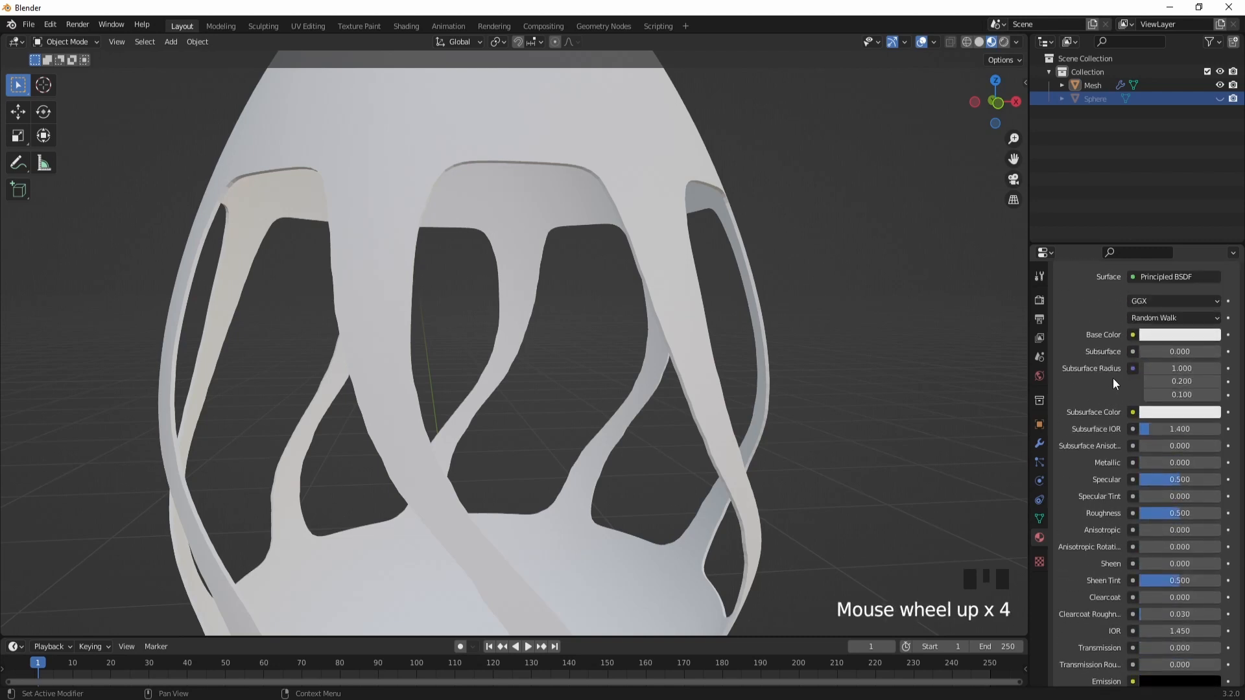
click(1166, 334)
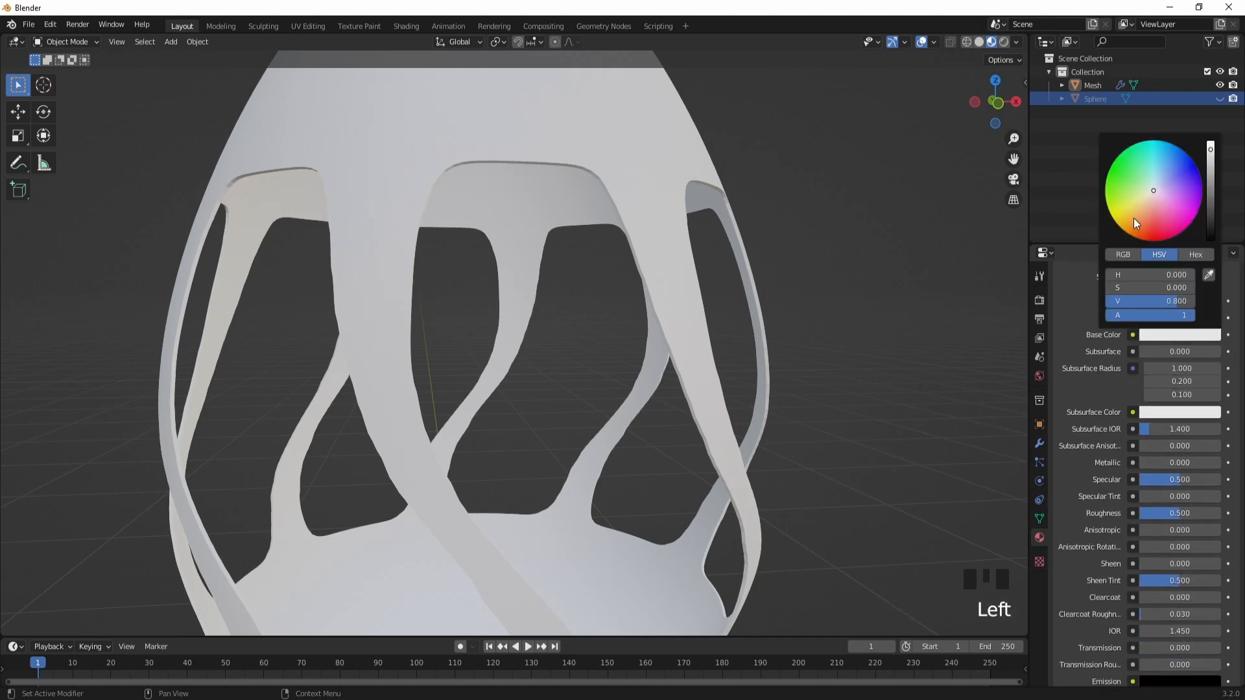
drag(1133, 218, 1121, 219)
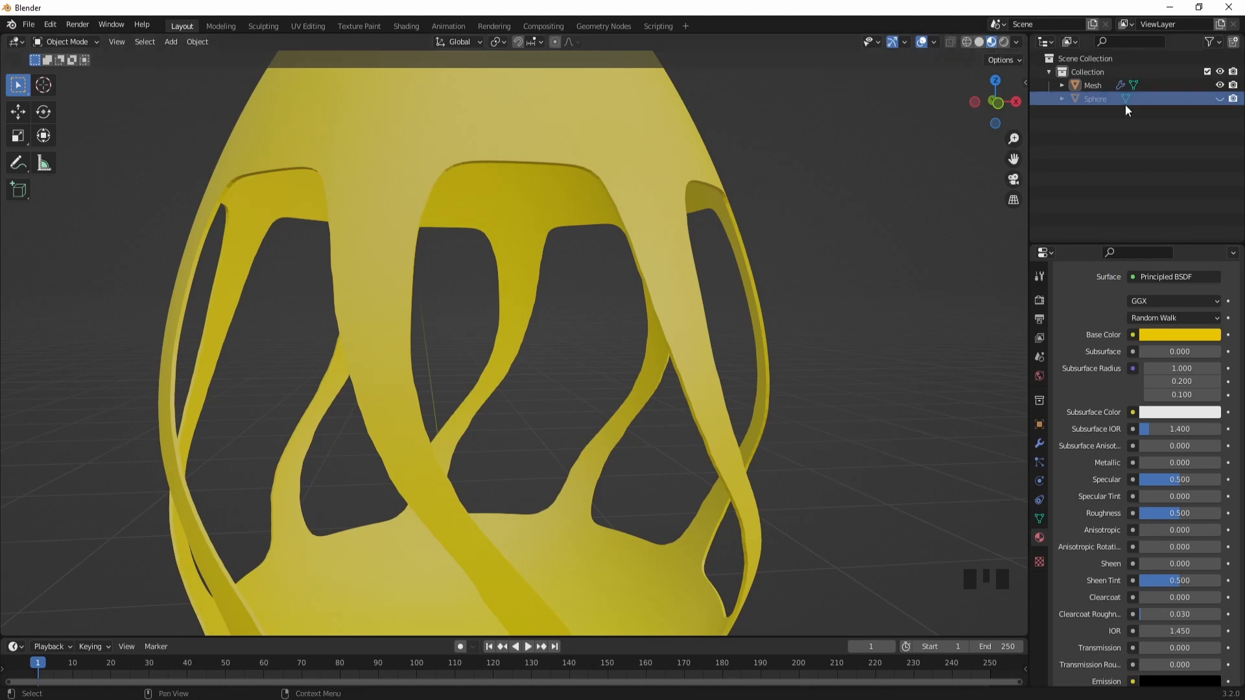
- Unhide the original Sphere so the egg is displayed together with the extracted mesh
click(1084, 100)
click(1219, 99)
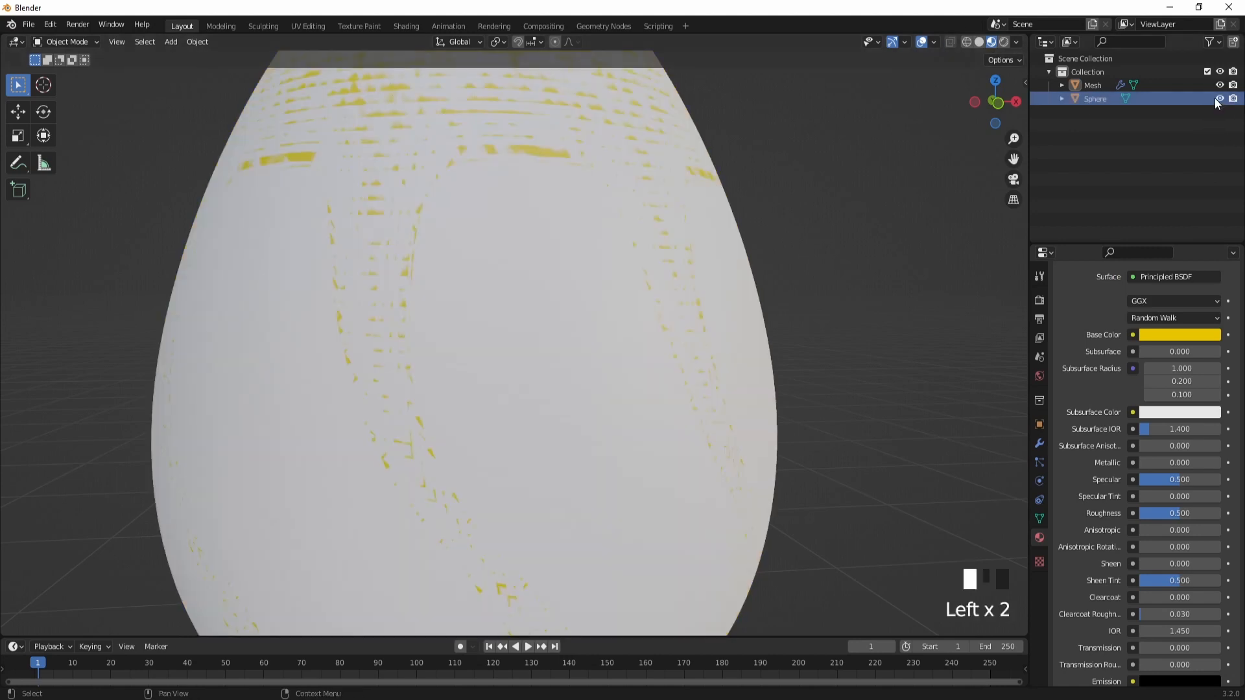
scroll(797, 238, down, 2)
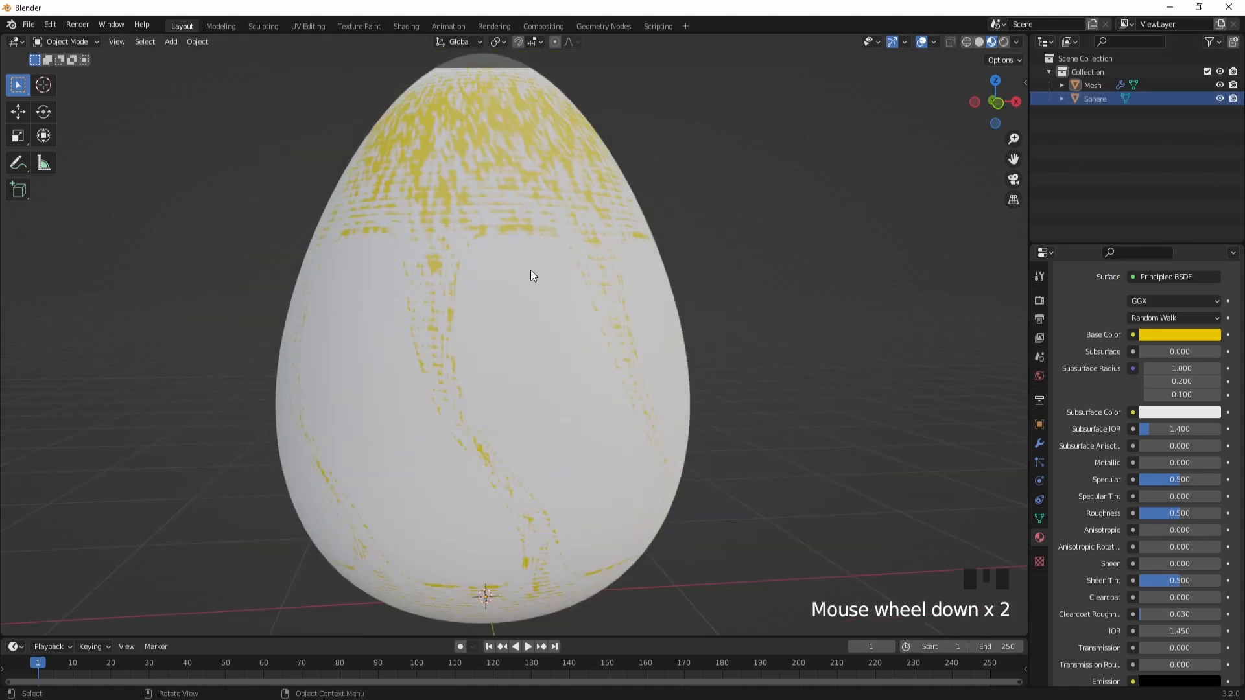
key(s)
right_click(588, 362)
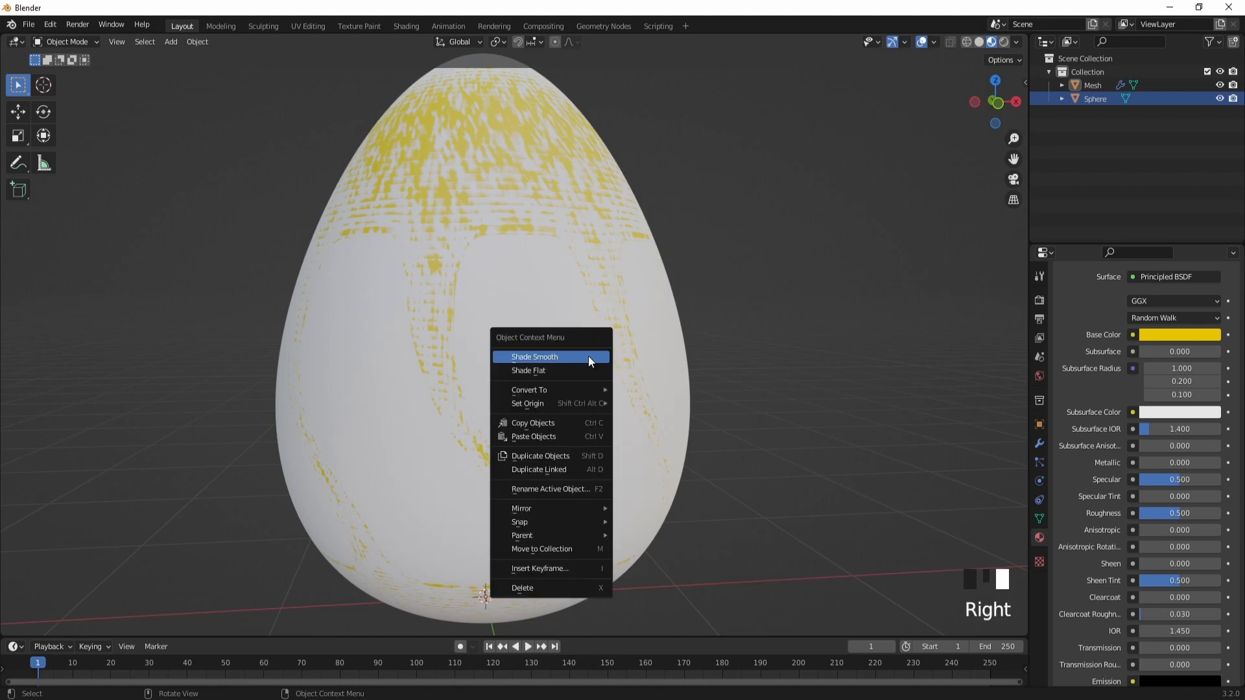
- Scale the extracted yellow mesh up very slightly so its stripes sit just above the egg's surface
click(1097, 85)
key(s)
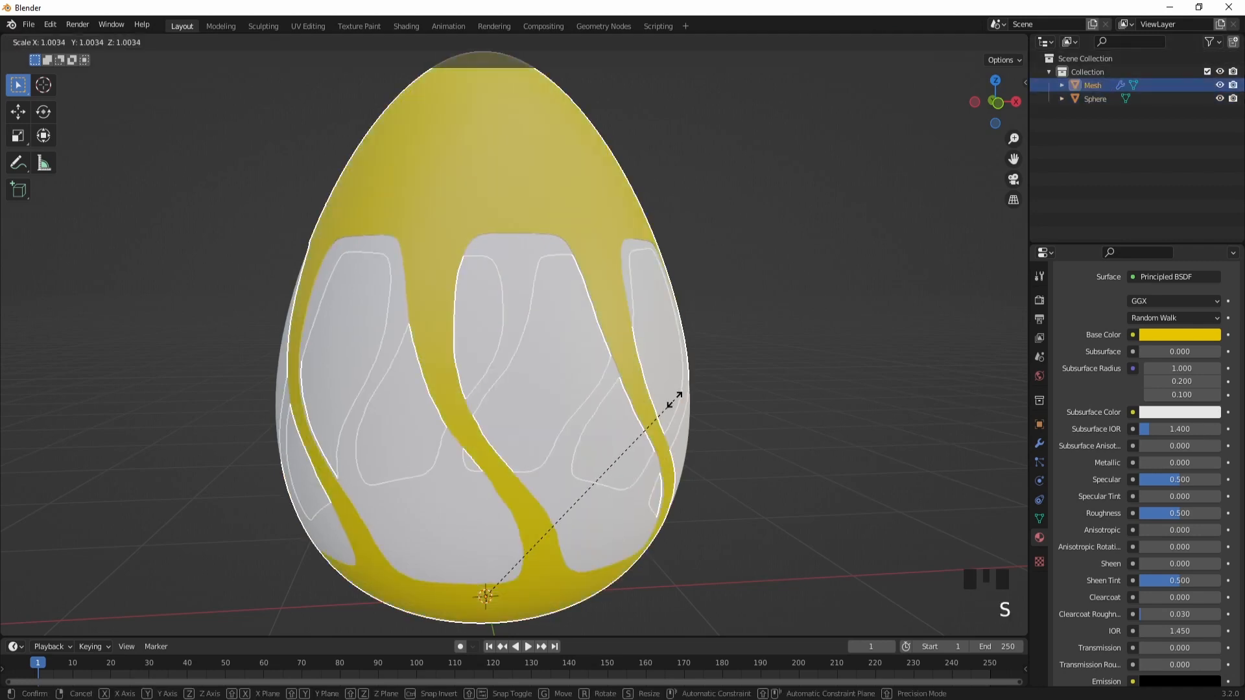
click(679, 400)
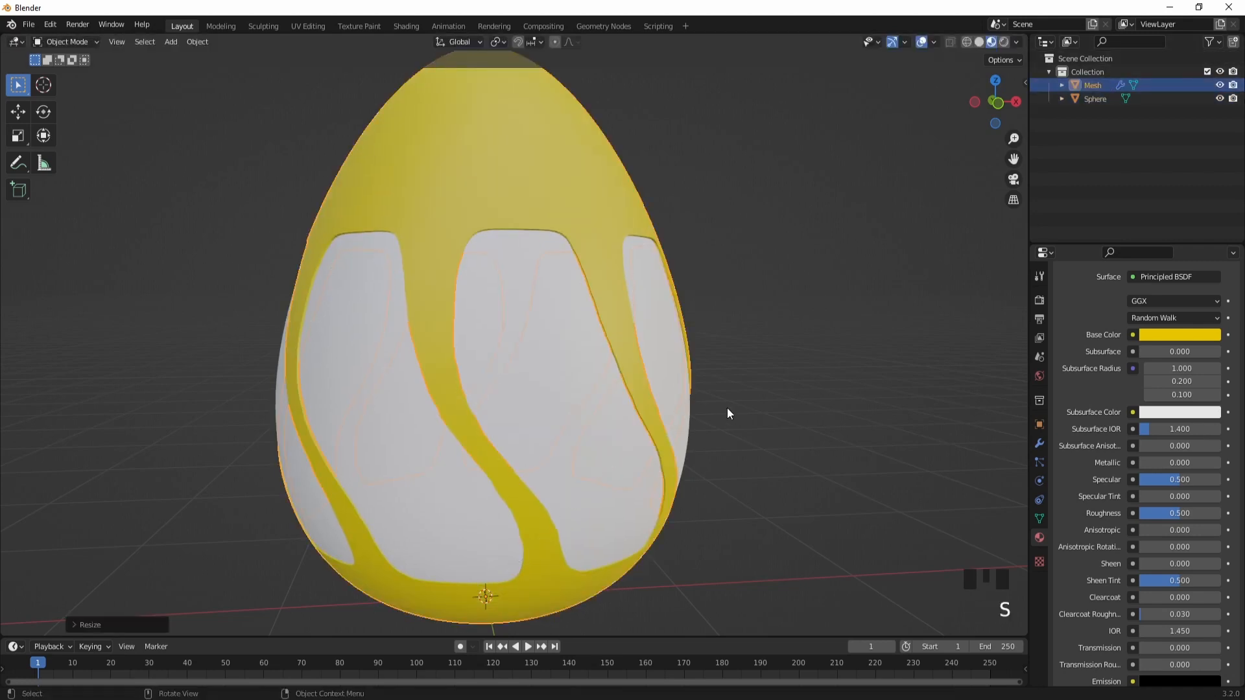
scroll(727, 407, down, 2)
middle_drag(726, 407, 630, 400)
click(546, 420)
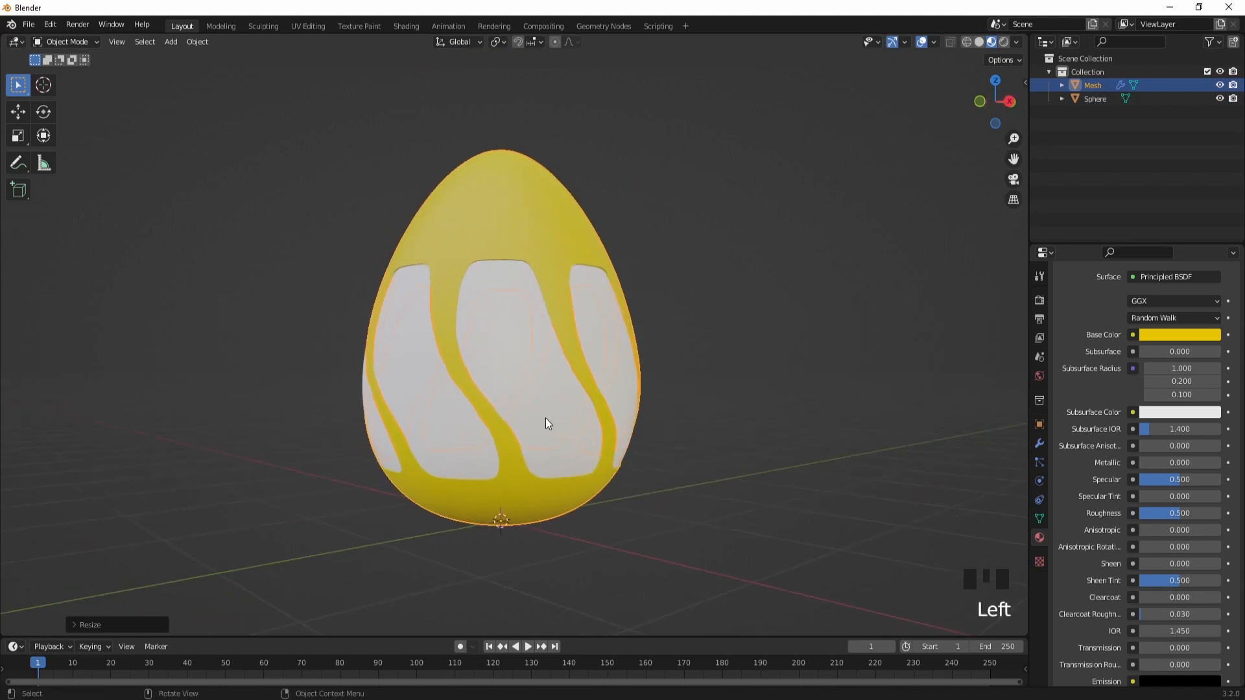
- Give the Sphere a new material and load the Sample Materials library in Material Library VX
click(1084, 101)
click(1122, 351)
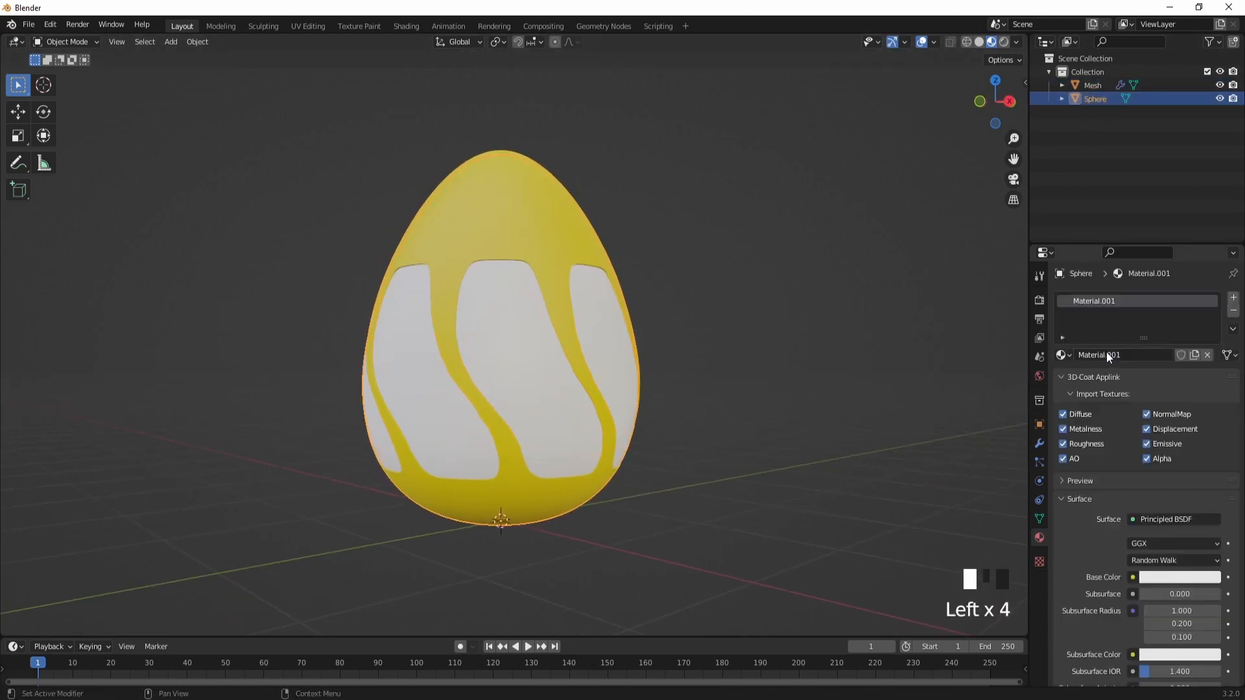
scroll(1096, 429, down, 1)
scroll(1091, 423, down, 20)
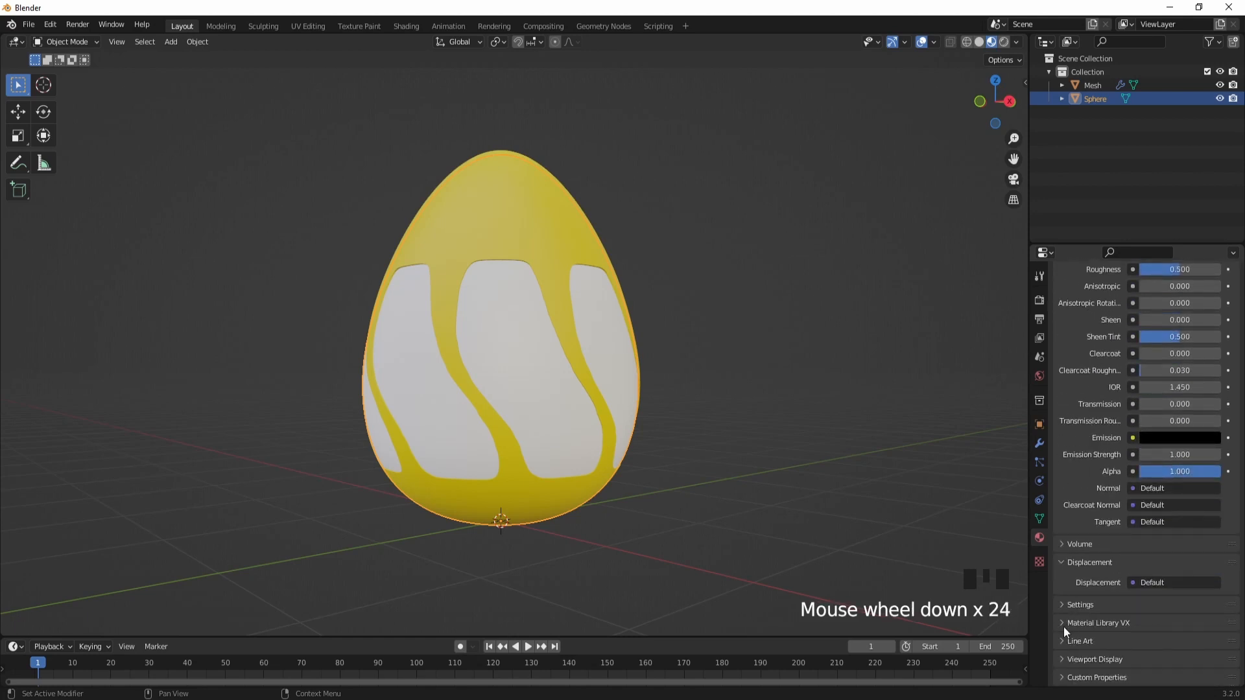
click(1064, 626)
scroll(1064, 609, down, 11)
click(1131, 374)
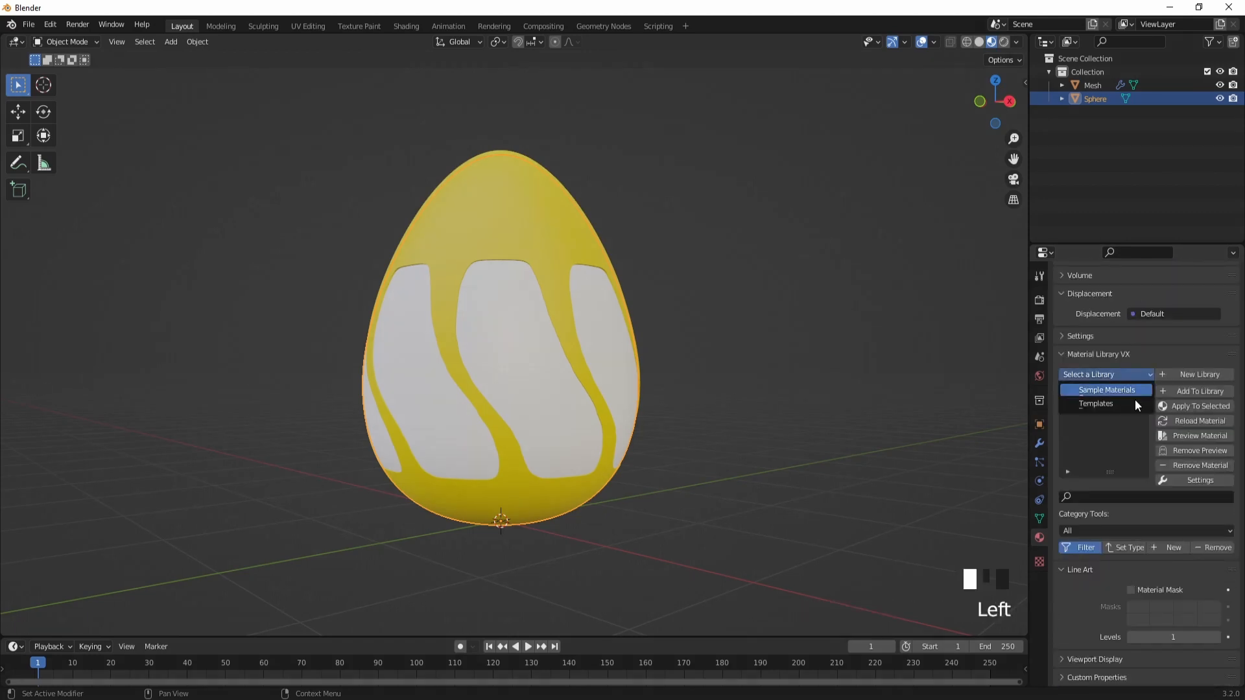
click(1131, 390)
- Apply the Galvanized Steel library material to the Sphere and switch the viewport to rendered shading
scroll(1118, 413, down, 15)
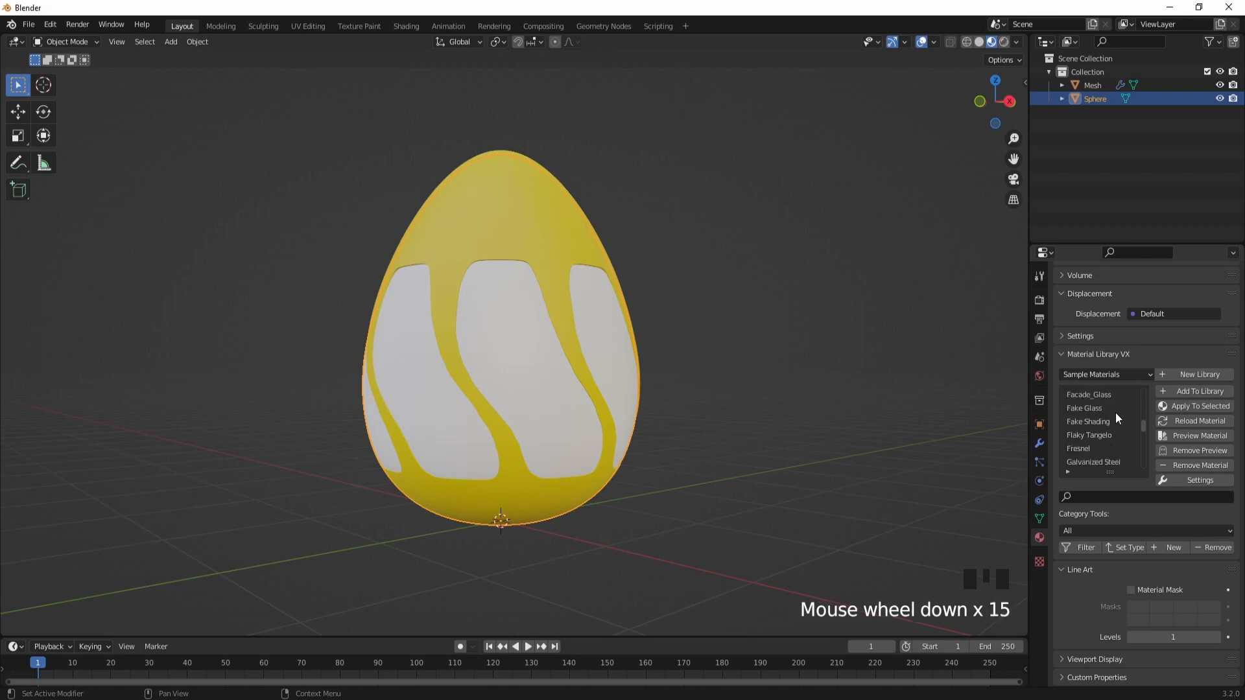
scroll(1115, 415, down, 1)
click(1102, 449)
click(1199, 407)
click(1003, 43)
click(1211, 410)
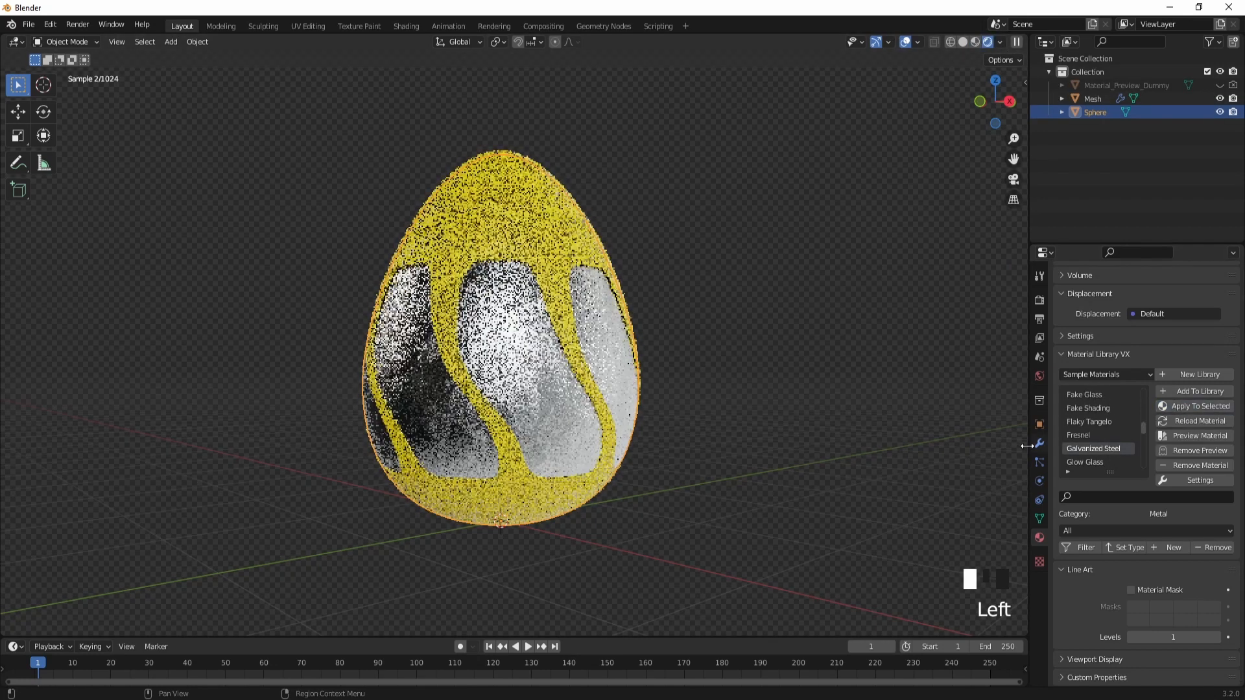
middle_drag(500, 306, 529, 282)
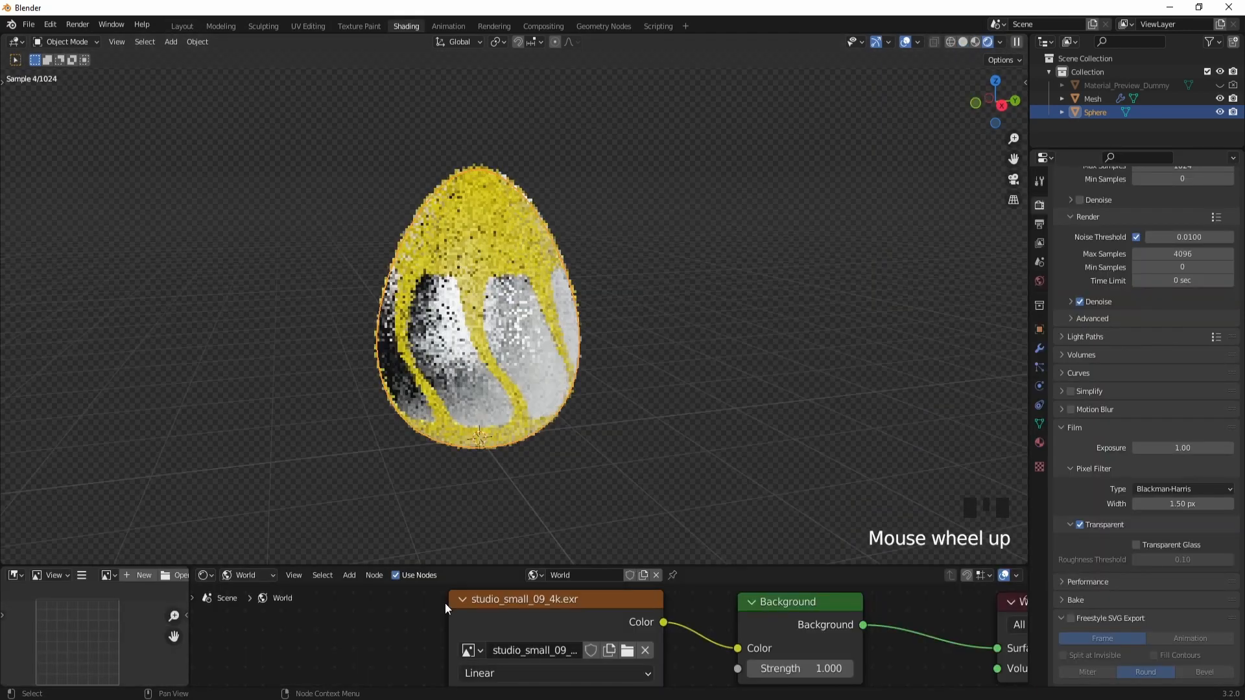
- In the Shading workspace, edit the Sphere's object shader, setting the Glossy BSDF color to light cyan with hue about 0.525 and saturation about 0.75
drag(519, 569, 519, 471)
click(249, 477)
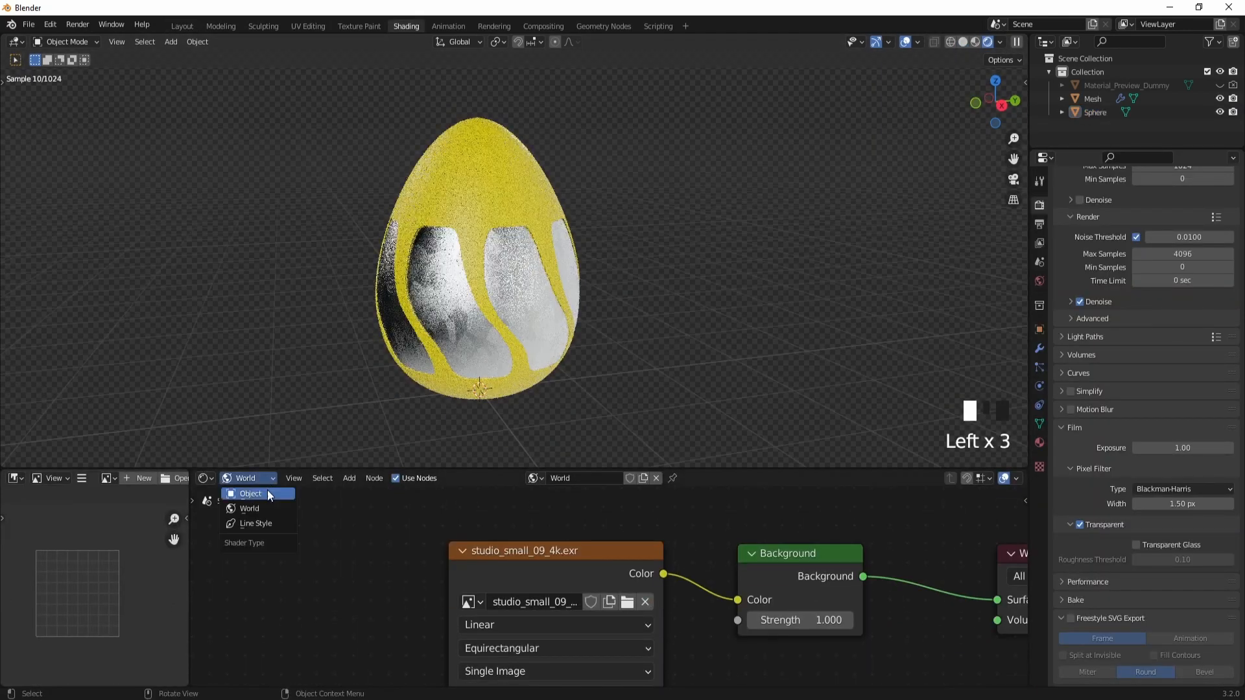
click(267, 494)
scroll(582, 418, down, 3)
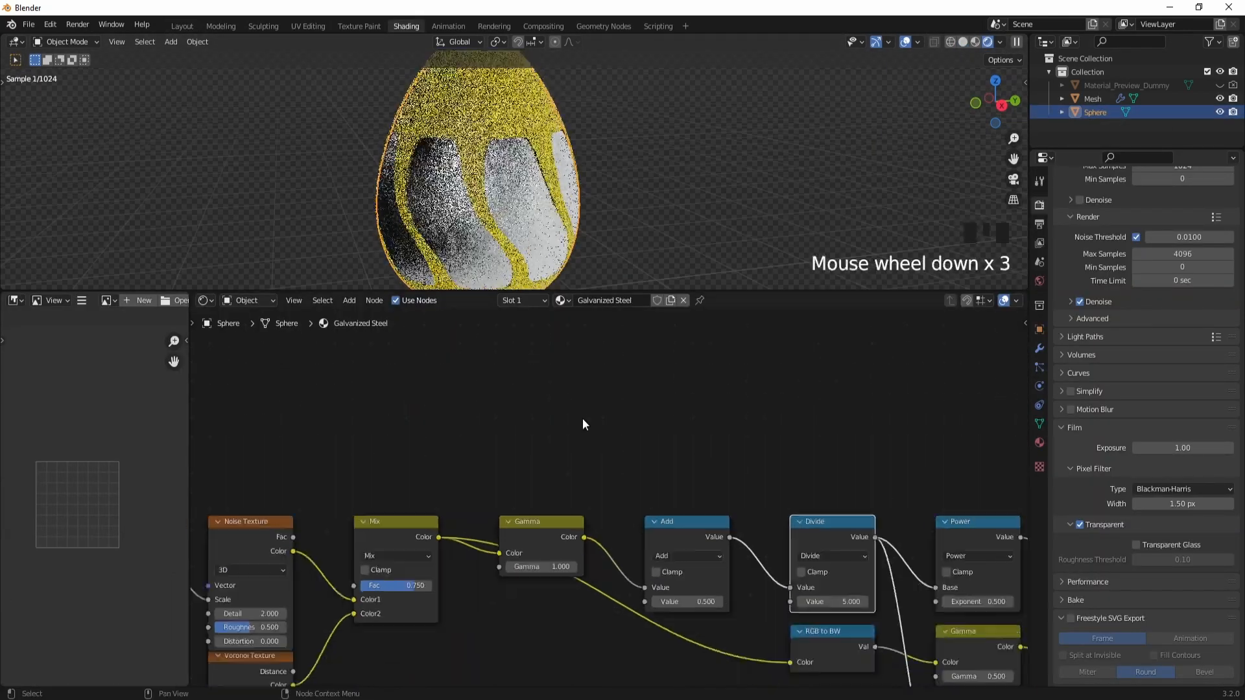
middle_drag(582, 418, 352, 437)
click(385, 636)
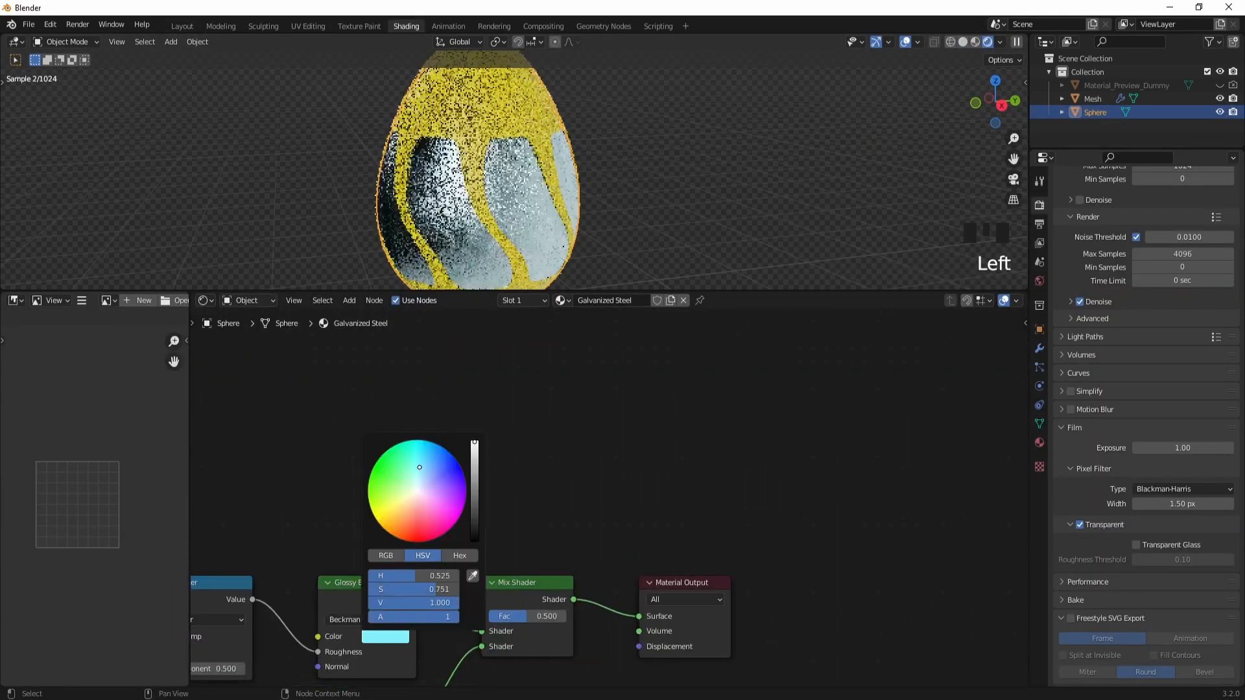
- Enlarge the 3D viewport and examine the rendered egg from several sides
middle_drag(707, 214, 674, 214)
drag(800, 291, 778, 545)
middle_drag(545, 423, 721, 356)
scroll(749, 375, up, 1)
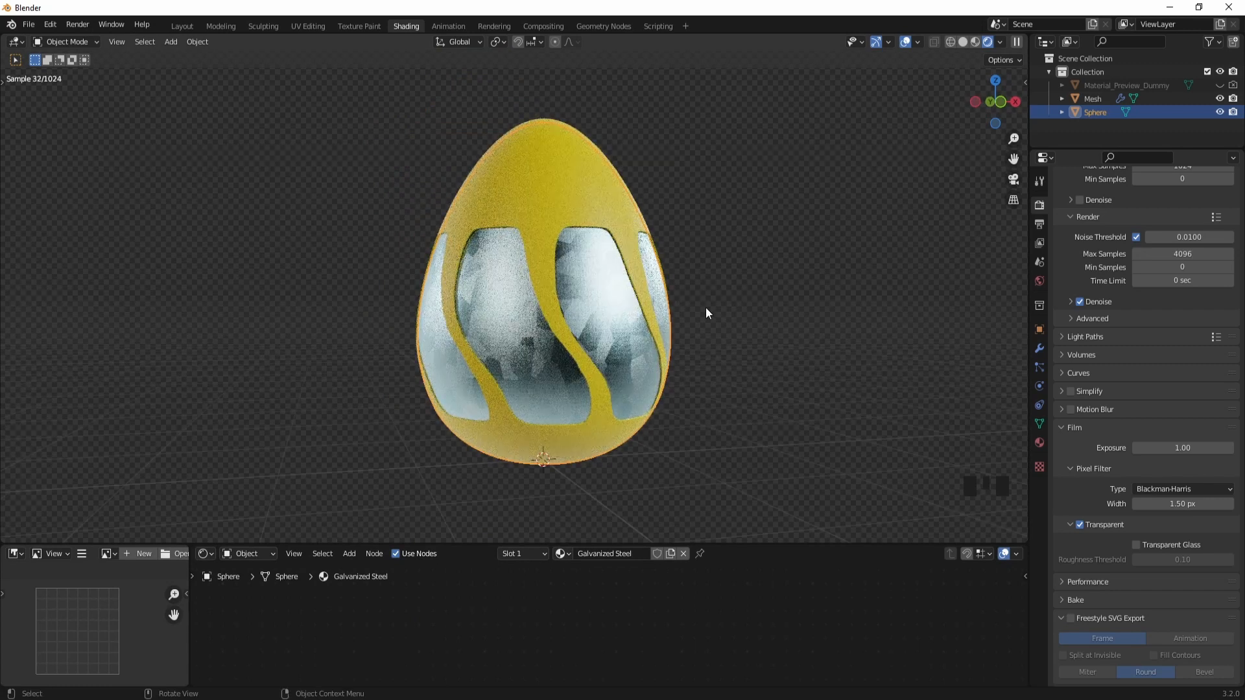
middle_drag(706, 308, 545, 423)
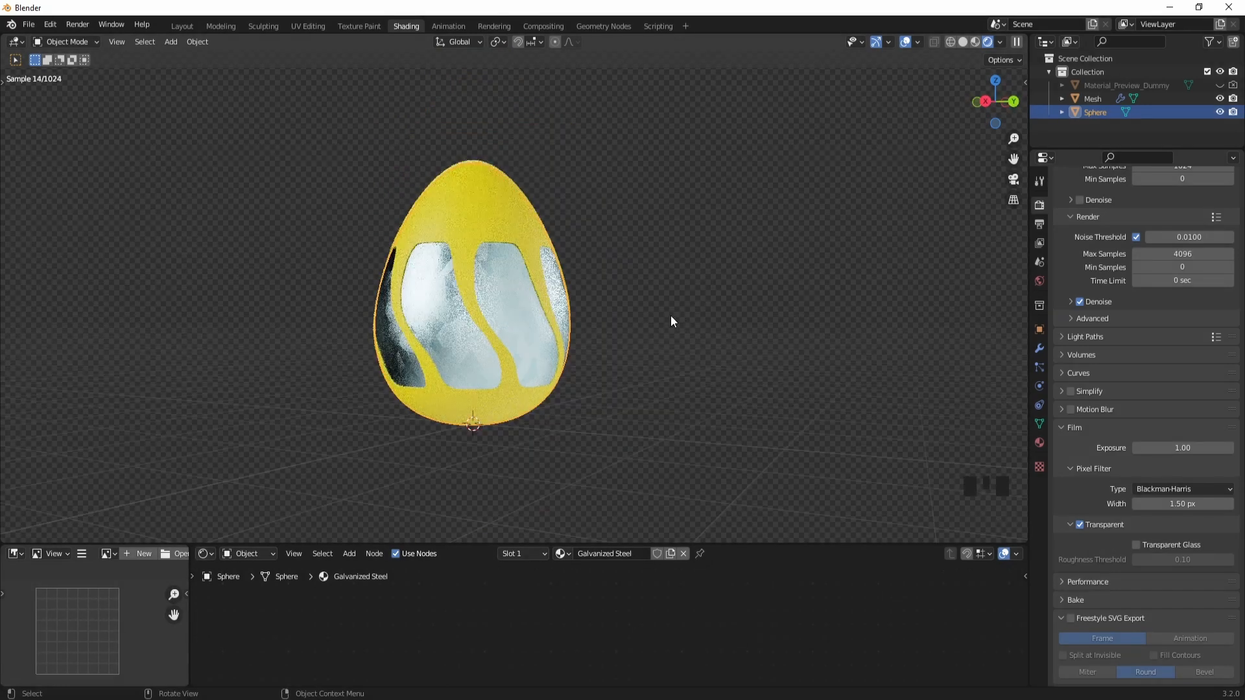
middle_drag(671, 317, 722, 361)
scroll(717, 369, up, 2)
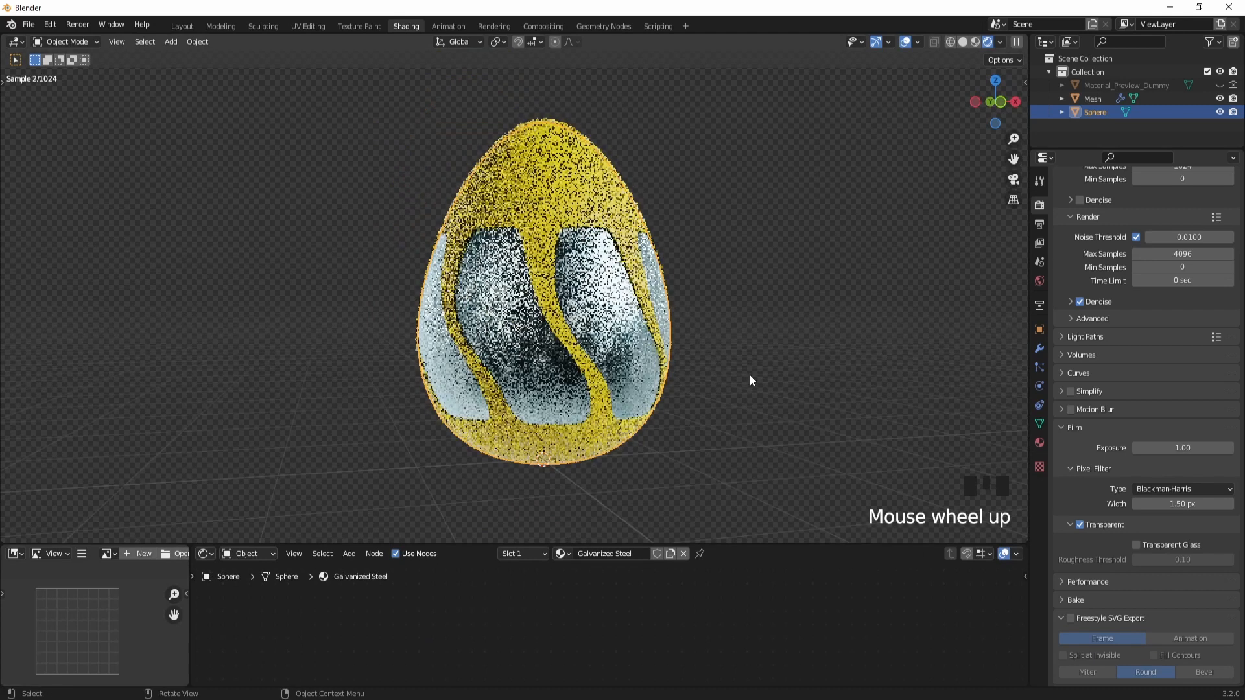